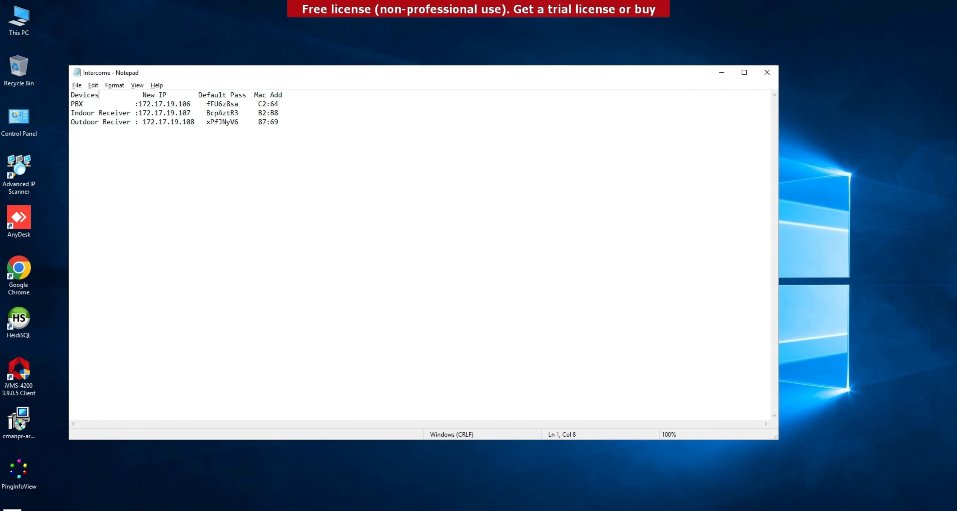
- Launch Command Prompt from a Windows search for cmd and start running ipconfig
key(super)
text(xc)
key(BackSpace)
key(BackSpace)
text(cm)
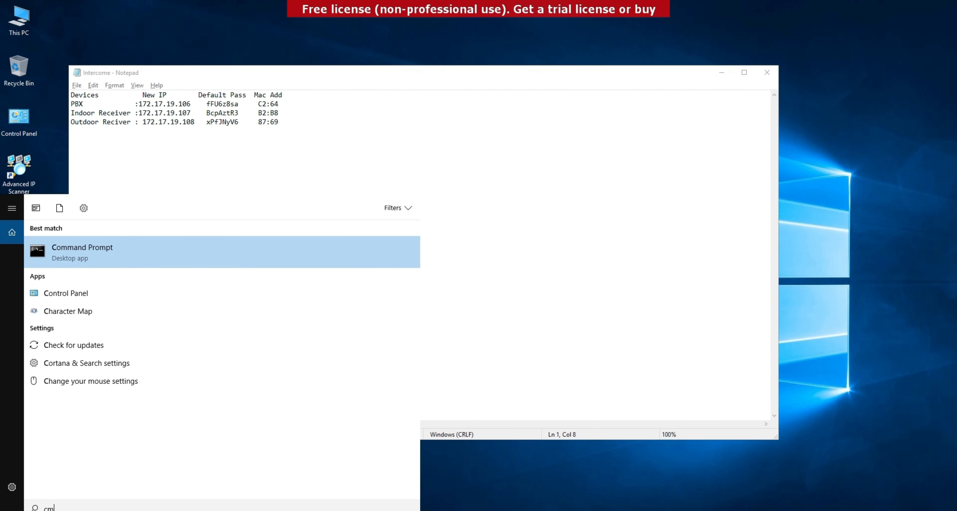
text(d)
key(Return)
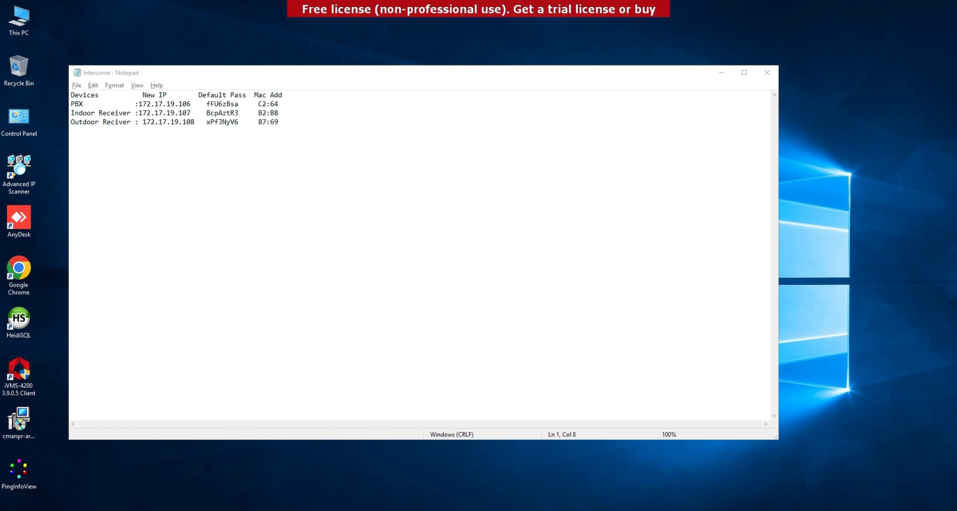
text(i)
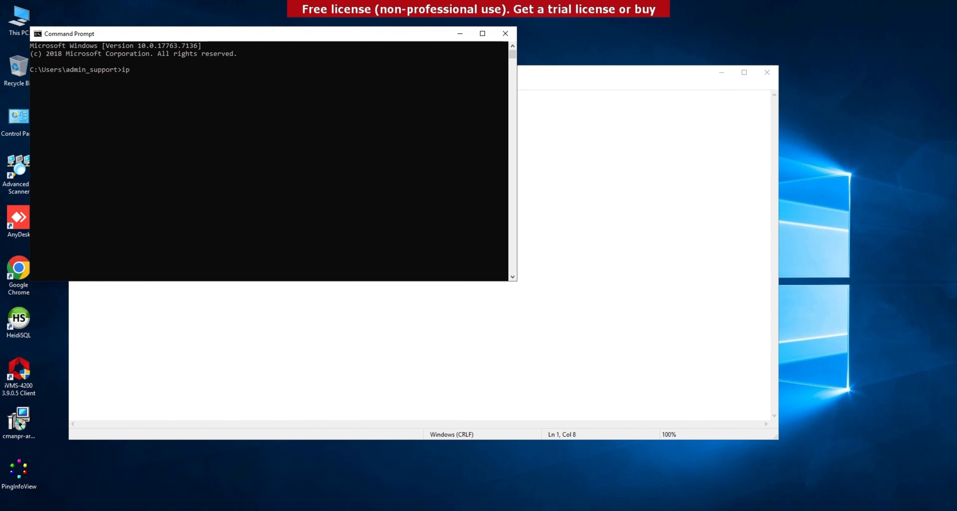
text(pconfig)
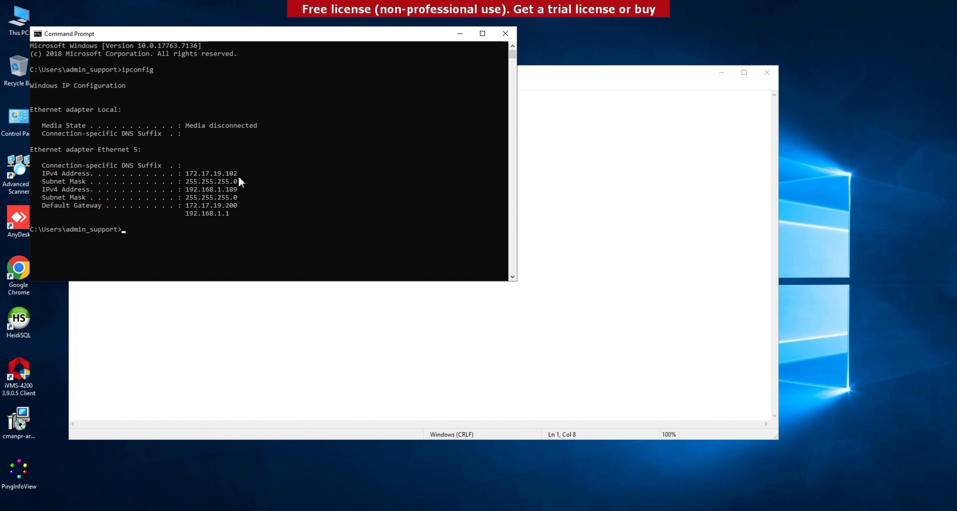
- Scan the 192.168.1.1-254 range in Advanced IP Scanner, dropping the 172.17.19.1-254 range
click(459, 35)
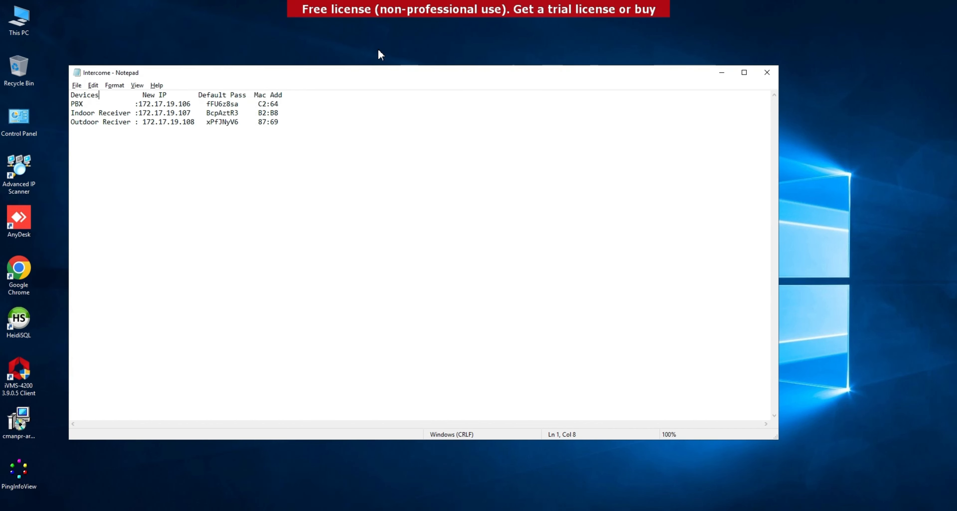
double_click(32, 158)
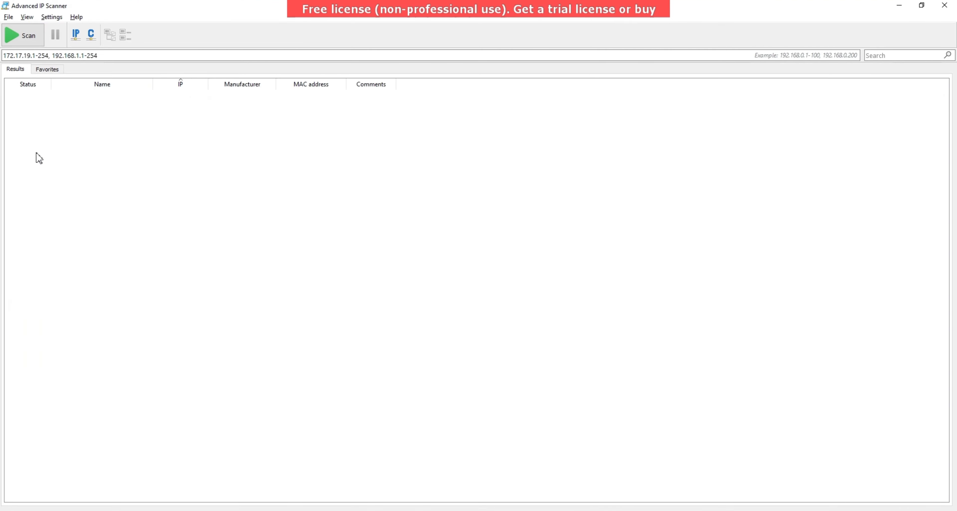
click(54, 56)
drag(54, 56, 3, 51)
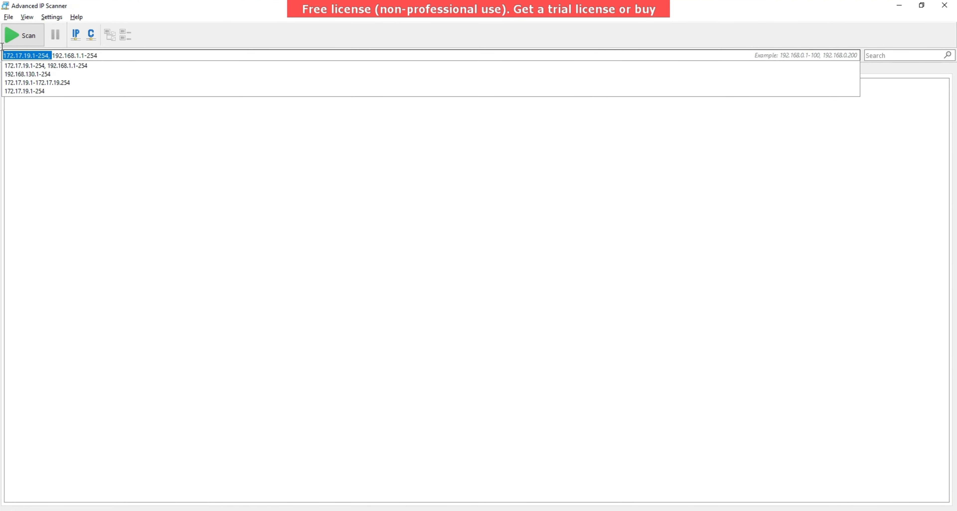
key(BackSpace)
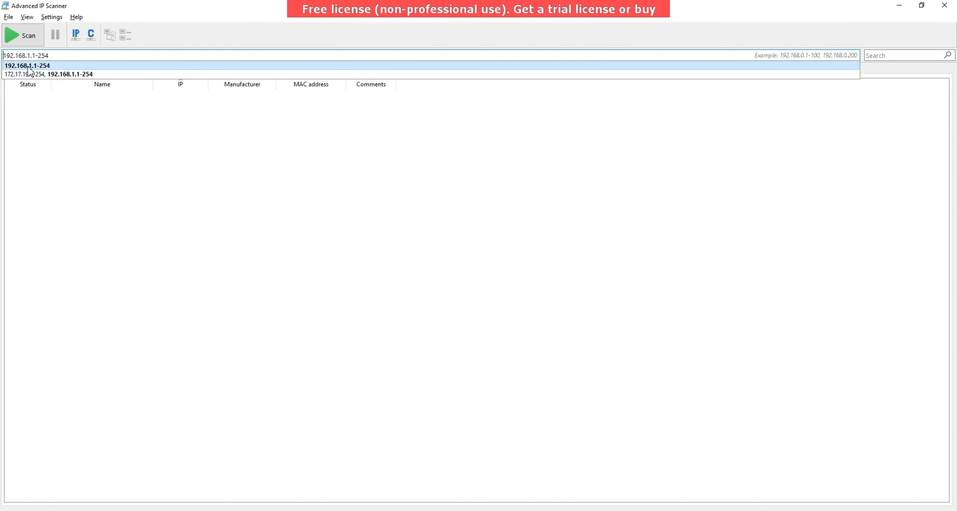
click(25, 39)
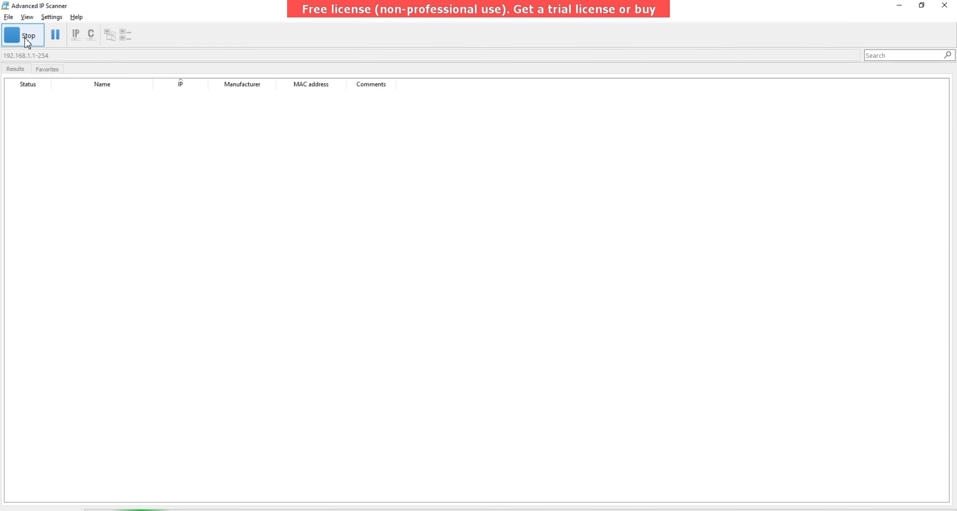
- Filter the scan results by the PBX's MAC fragment C2:64 taken from the device notes
key(alt+Tab)
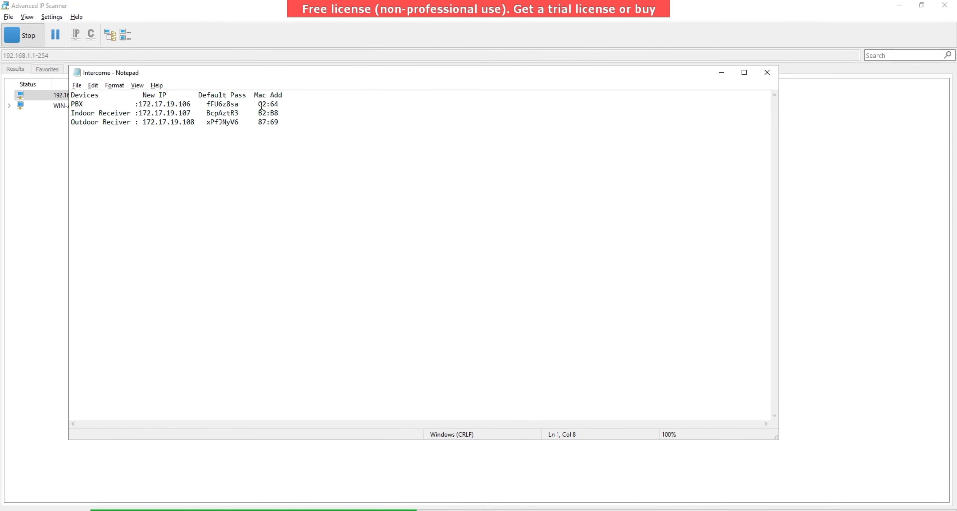
drag(259, 104, 280, 102)
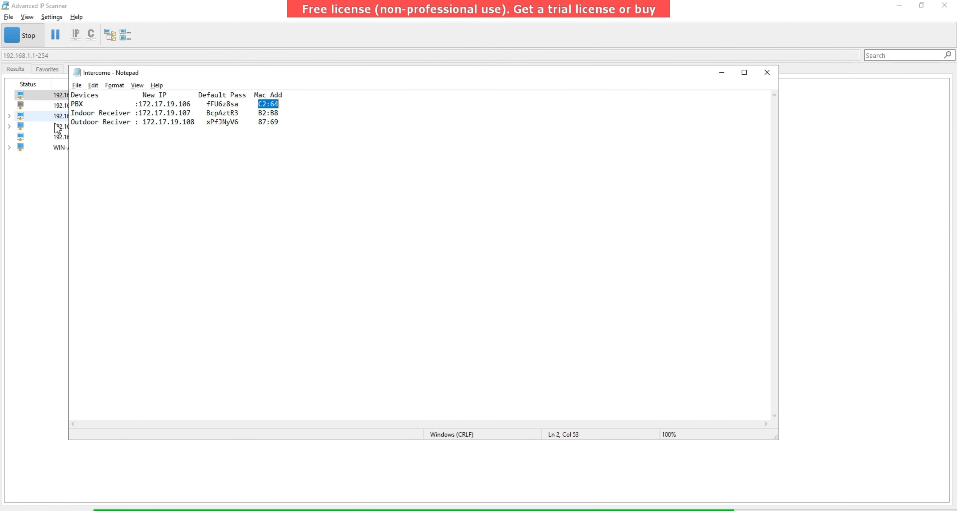
click(40, 187)
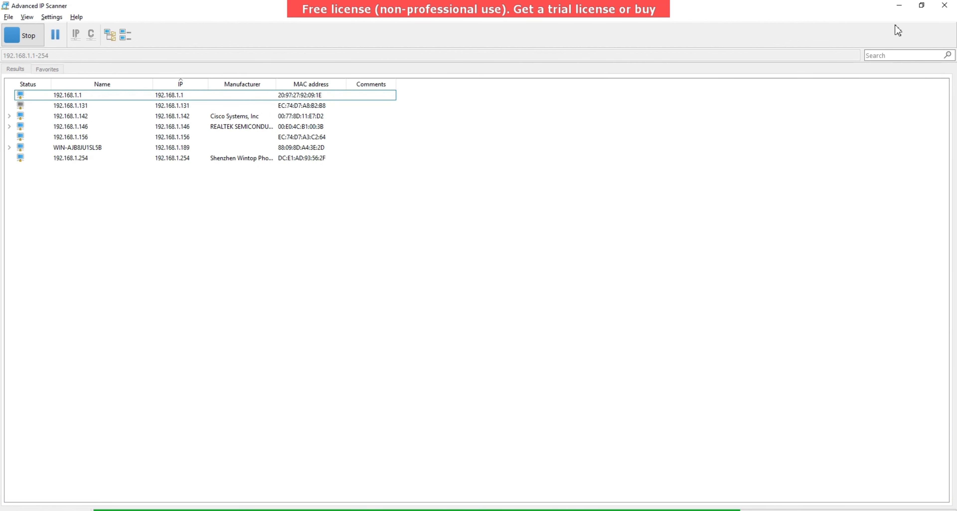
click(895, 53)
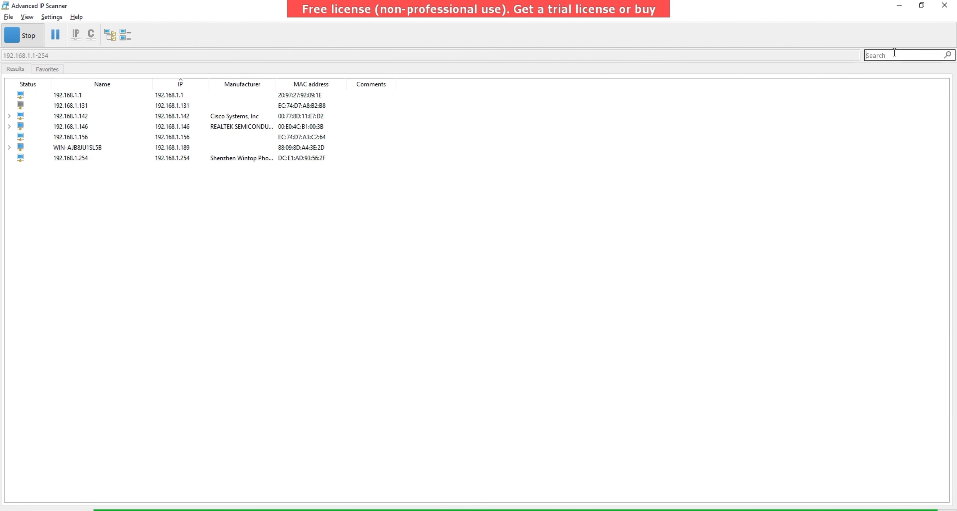
text(C2:64)
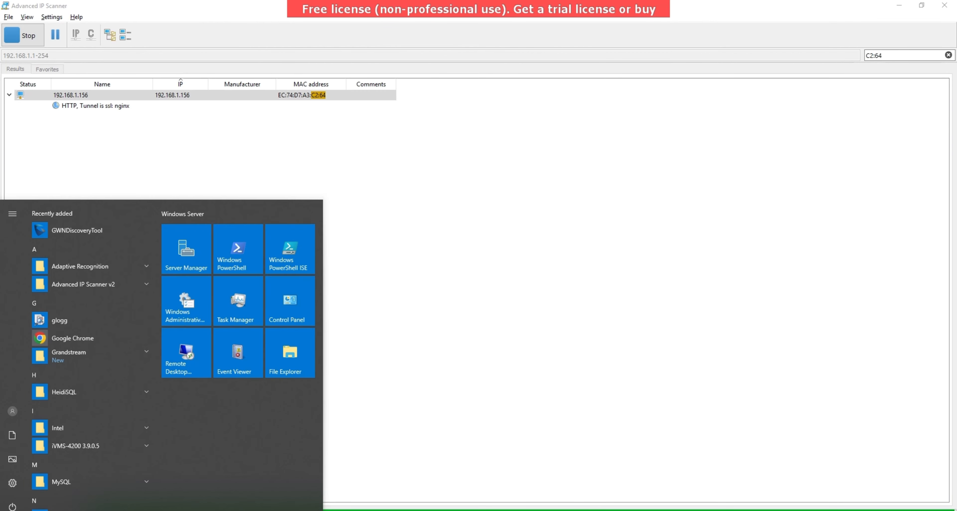
- Launch Google Chrome and go to 192.168.1.156:8089
click(73, 337)
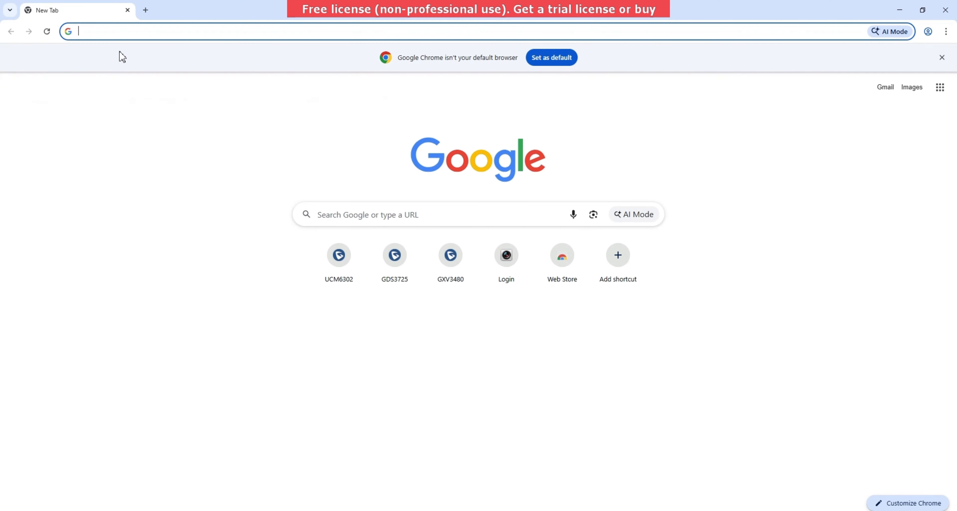
text(192.)
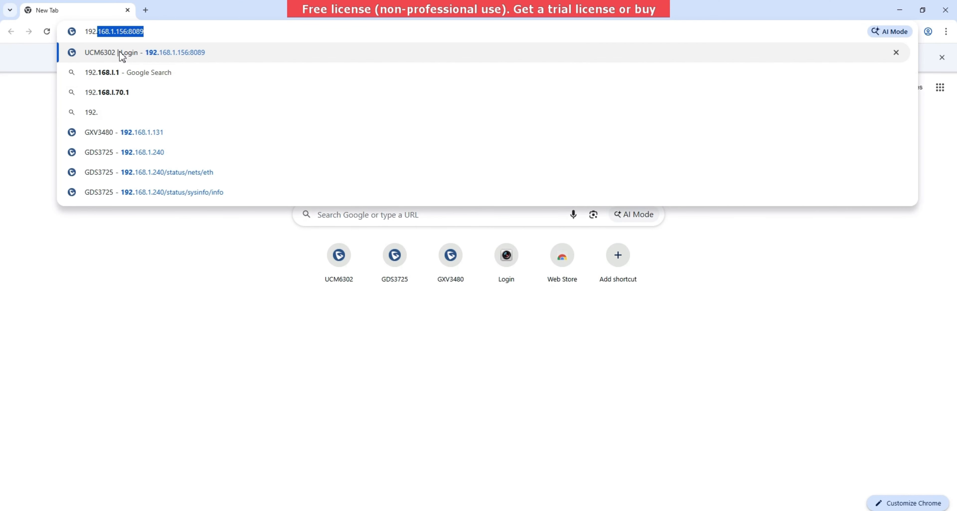
text(168.1.15)
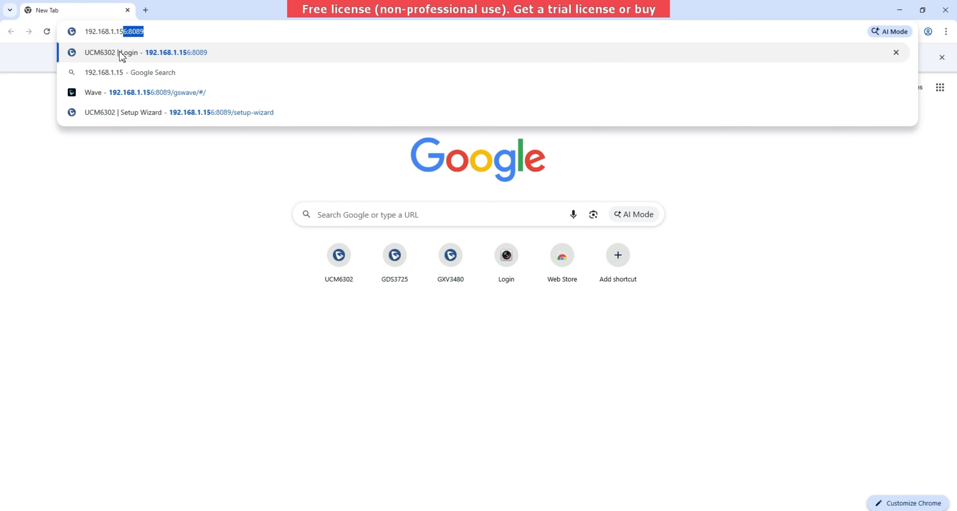
key(Return)
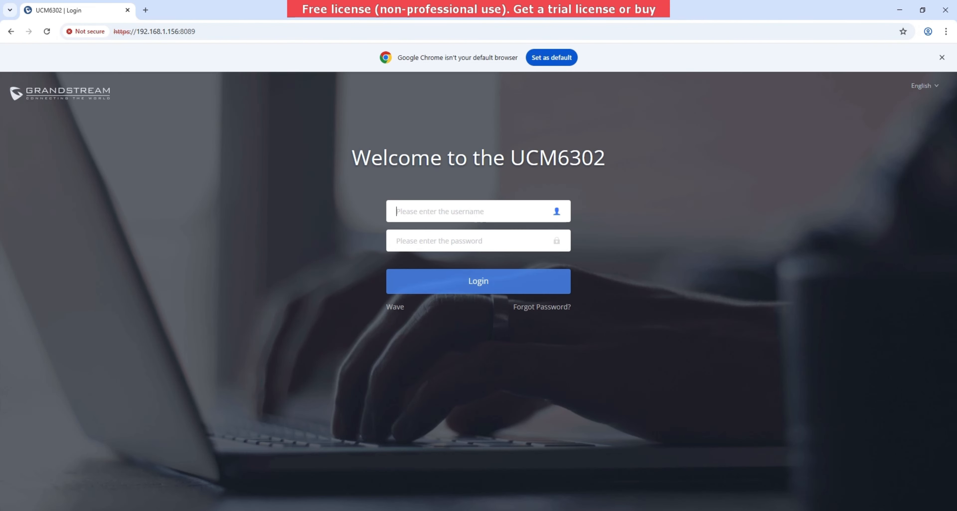
- Log in to the UCM6302 as admin using the default password copied from the device notes
text(admin)
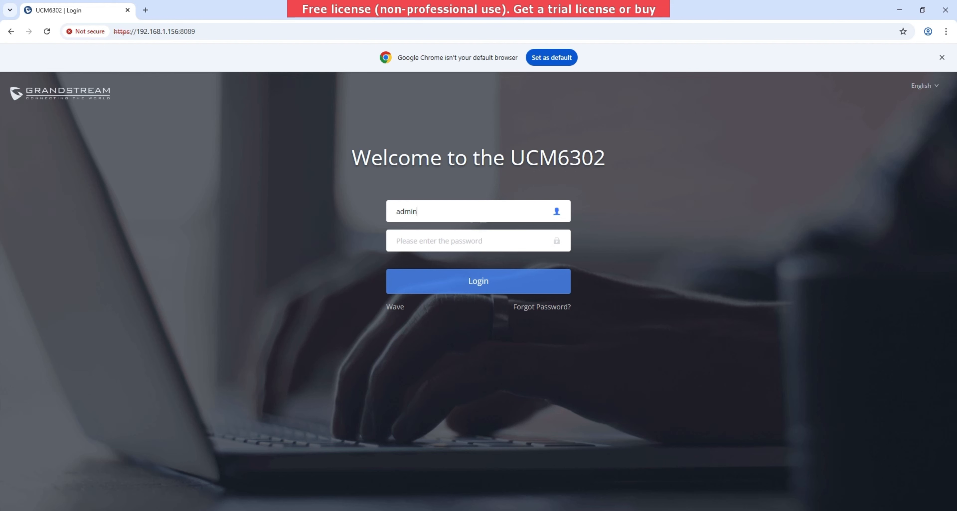
key(alt+Tab)
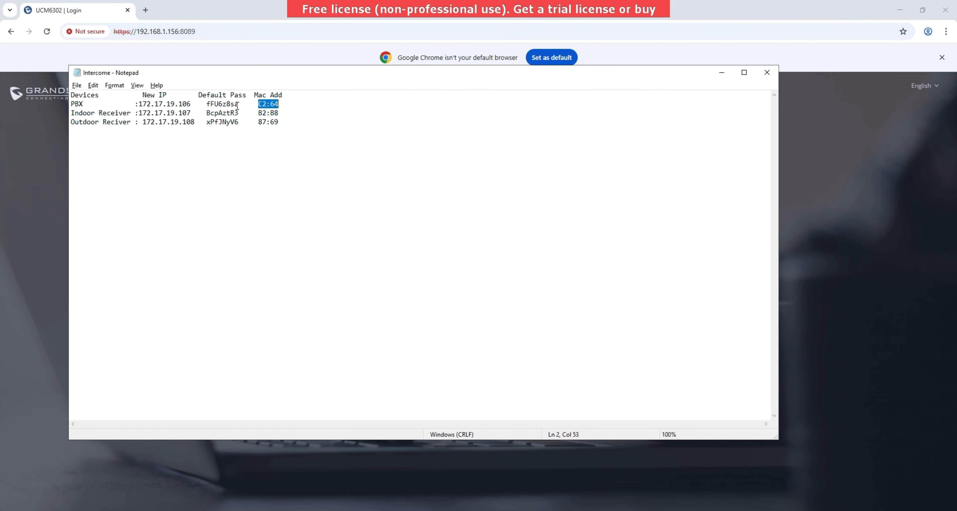
drag(238, 106, 208, 106)
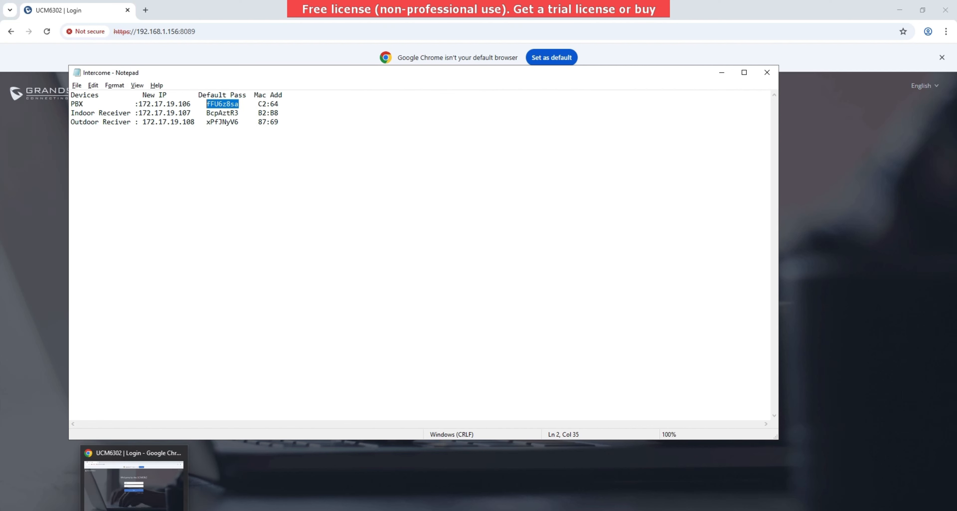
click(134, 507)
click(420, 244)
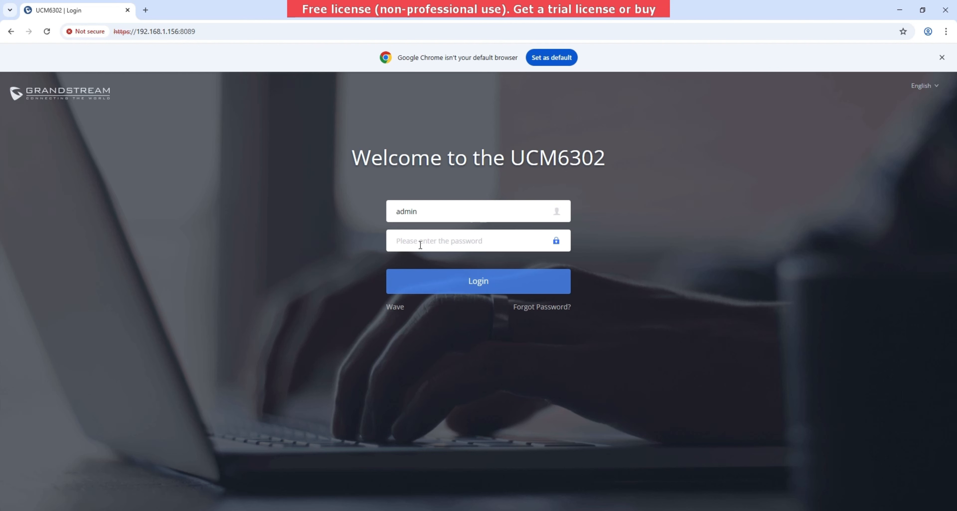
key(ctrl+v)
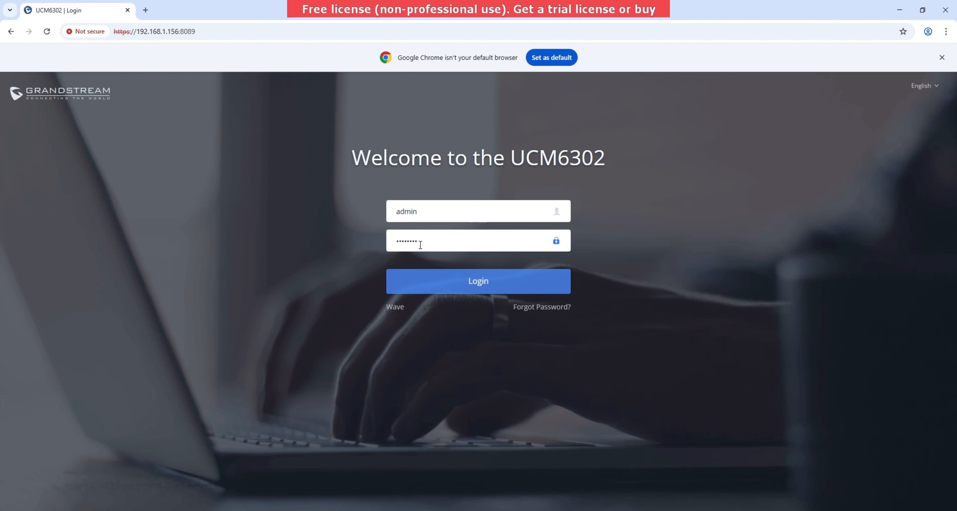
click(466, 291)
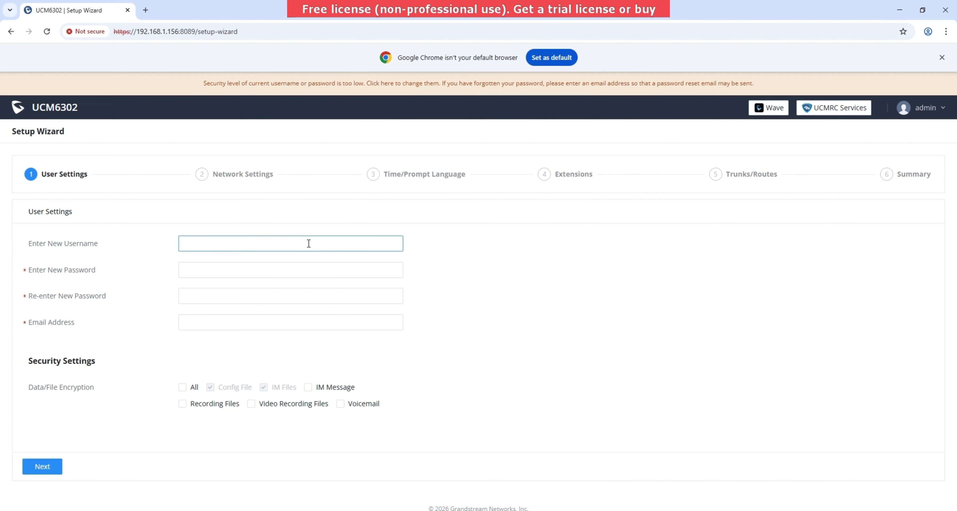
- Write a new admin password into the Notepad device notes and copy it
click(188, 266)
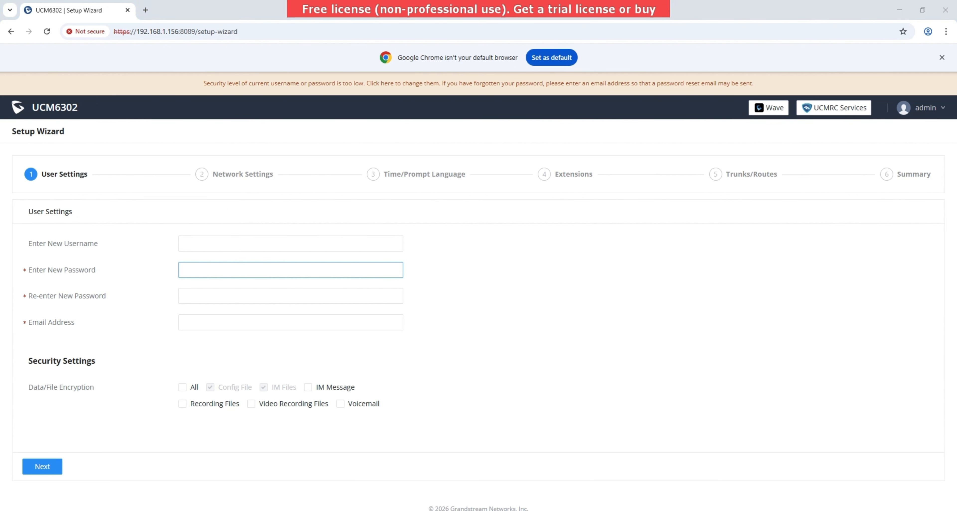
key(alt+Tab)
click(338, 202)
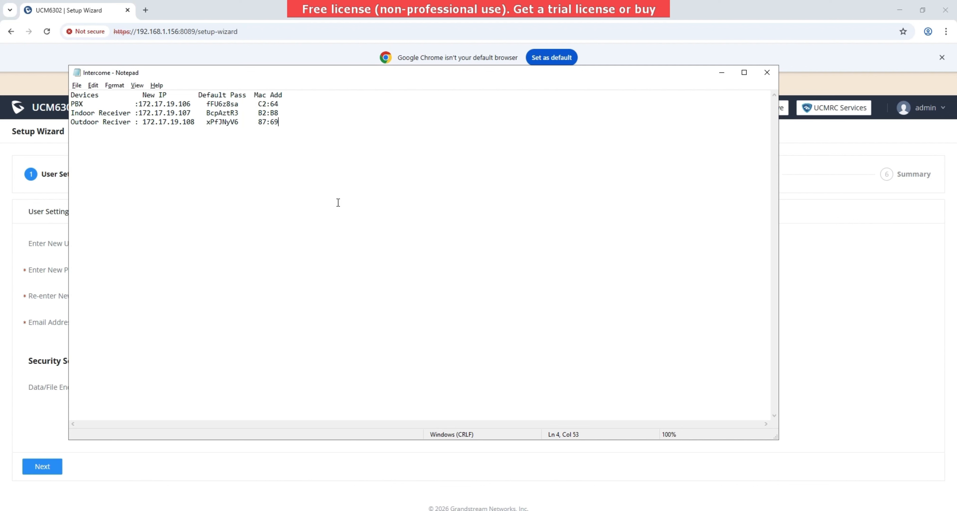
key(Return)
key(Return)
key(Return)
text(Admin@123)
mouse_move(118, 151)
mouse_down()
mouse_move(67, 141)
mouse_move(115, 161)
mouse_up()
text(new Passwo)
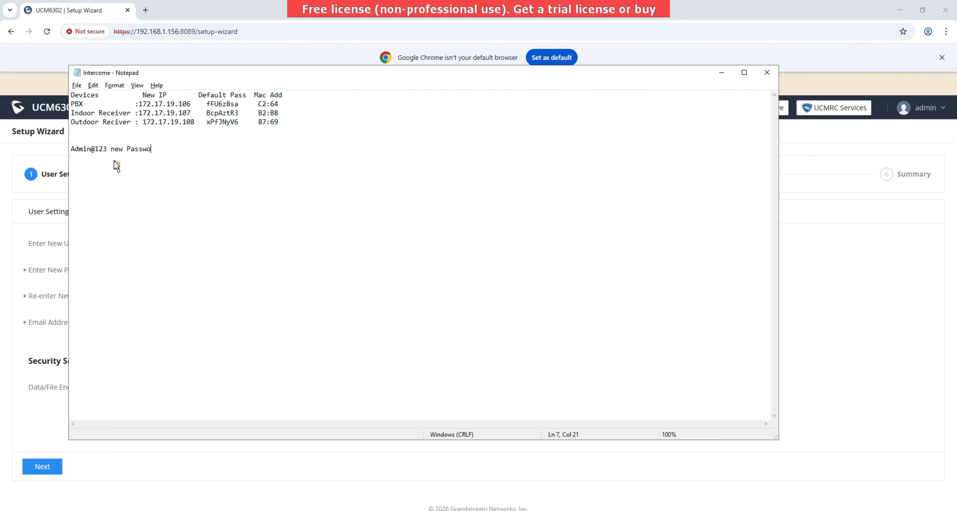
text(rd)
drag(107, 149, 67, 152)
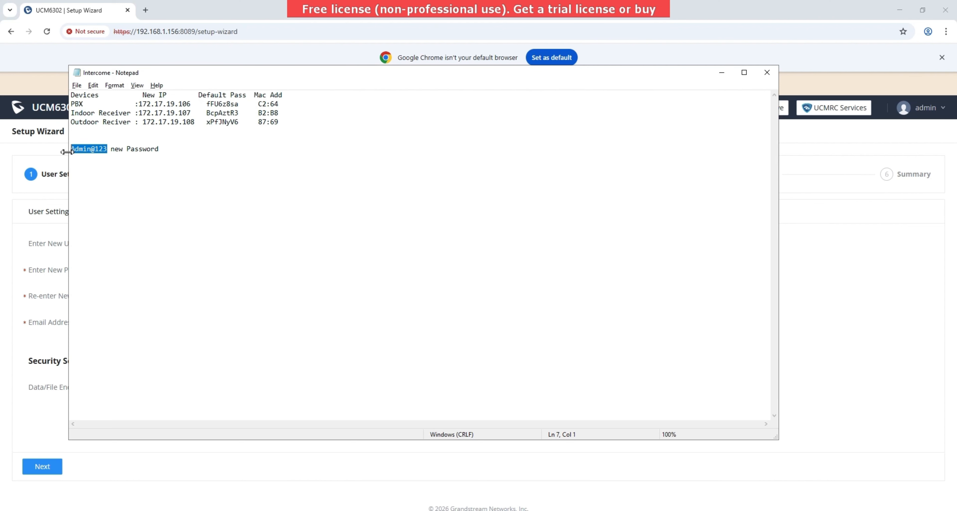
- Enter the new password and its confirmation in User Settings, then continue to Network Settings
click(788, 285)
click(246, 262)
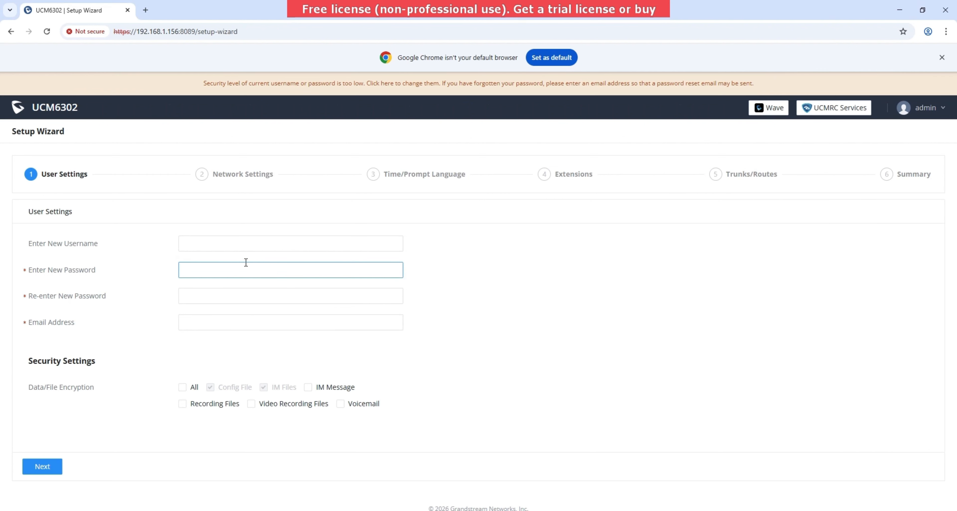
key(ctrl+v)
click(241, 294)
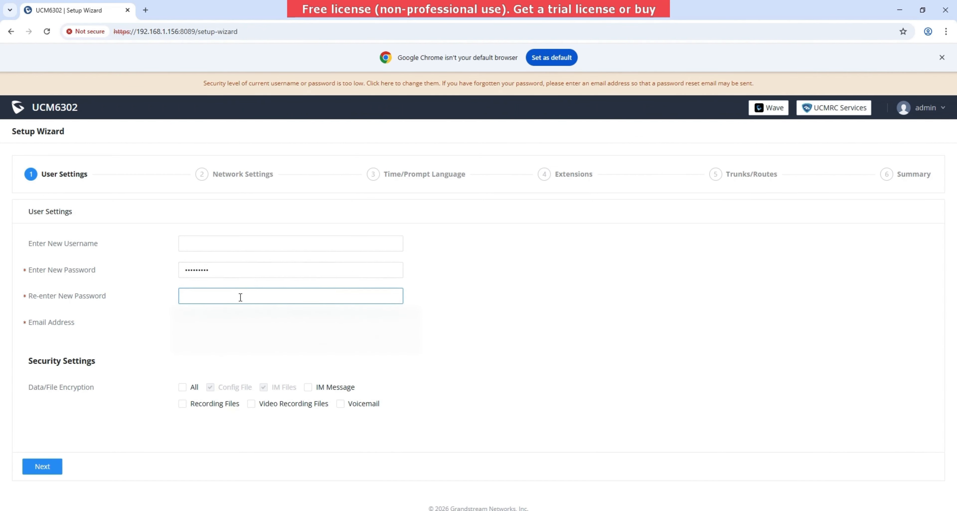
key(ctrl+v)
key(Tab)
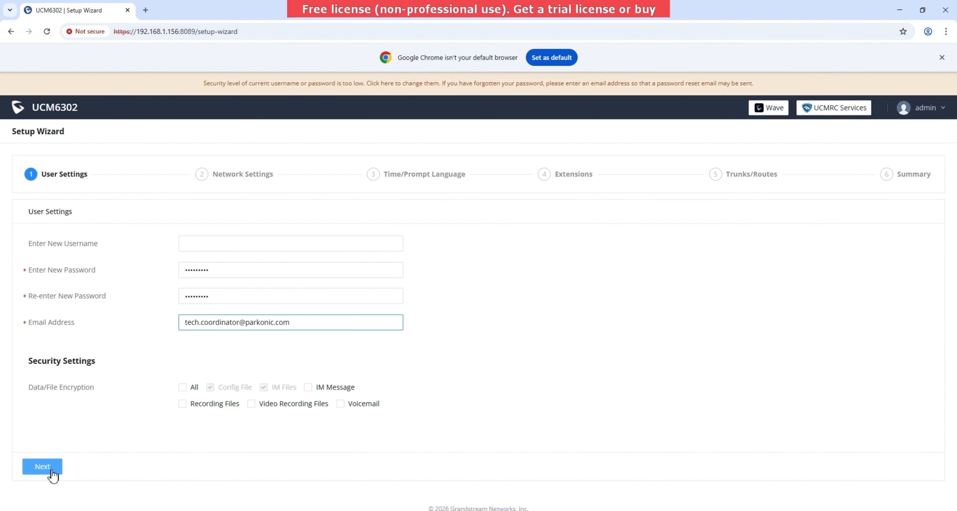
click(42, 466)
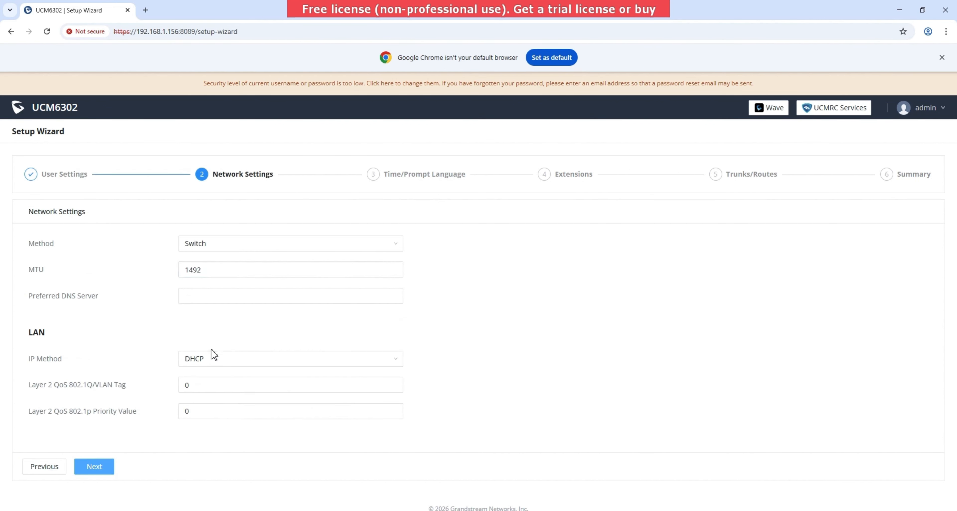
- Switch the LAN IP method to Static with IP address 172.17.19.106
click(209, 368)
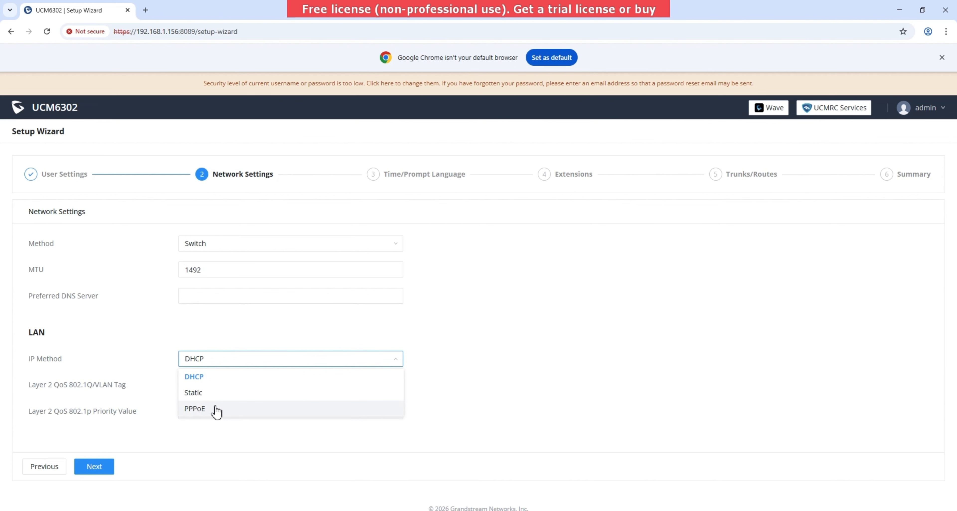
click(206, 396)
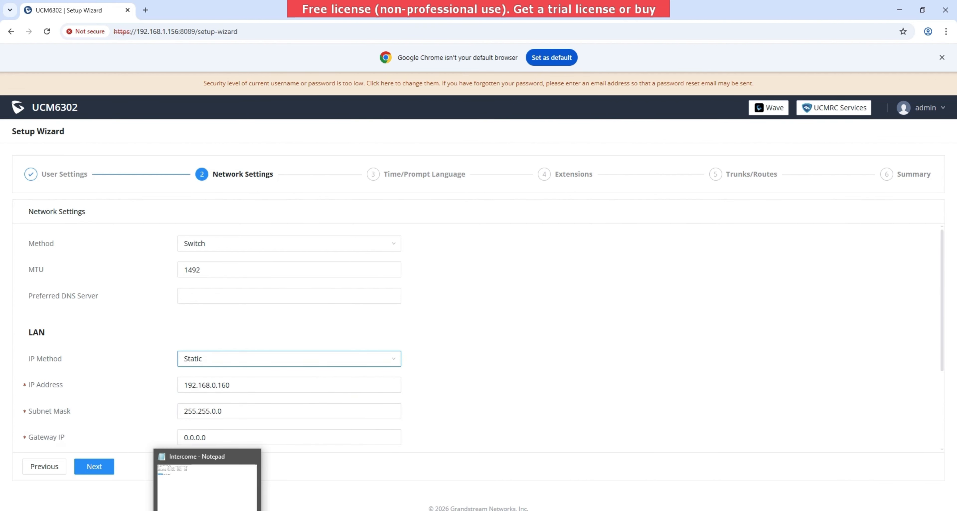
click(210, 502)
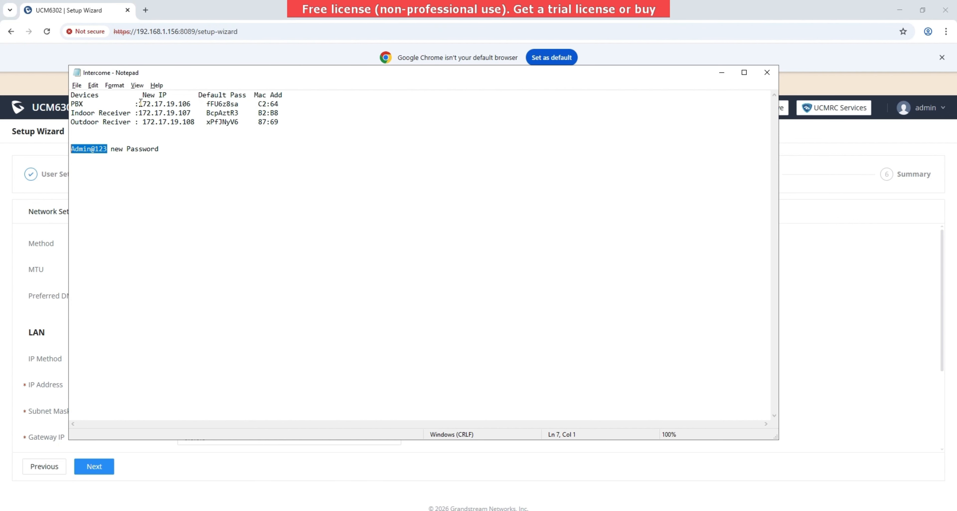
drag(138, 104, 193, 106)
key(ctrl+c)
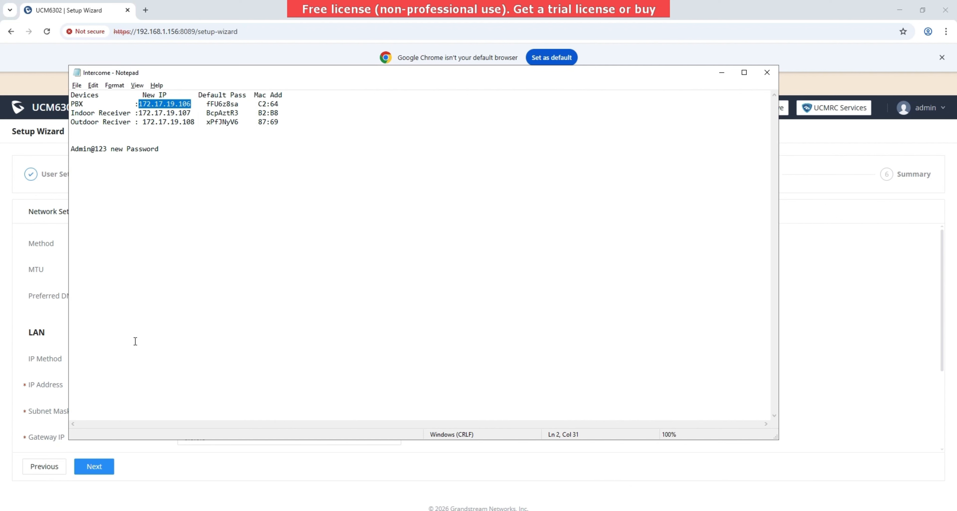
click(159, 492)
click(236, 387)
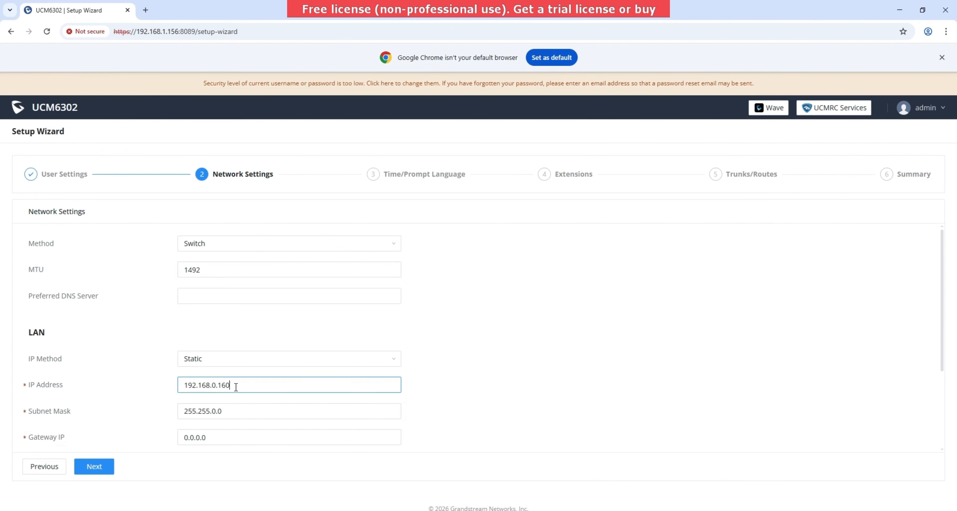
double_click(236, 386)
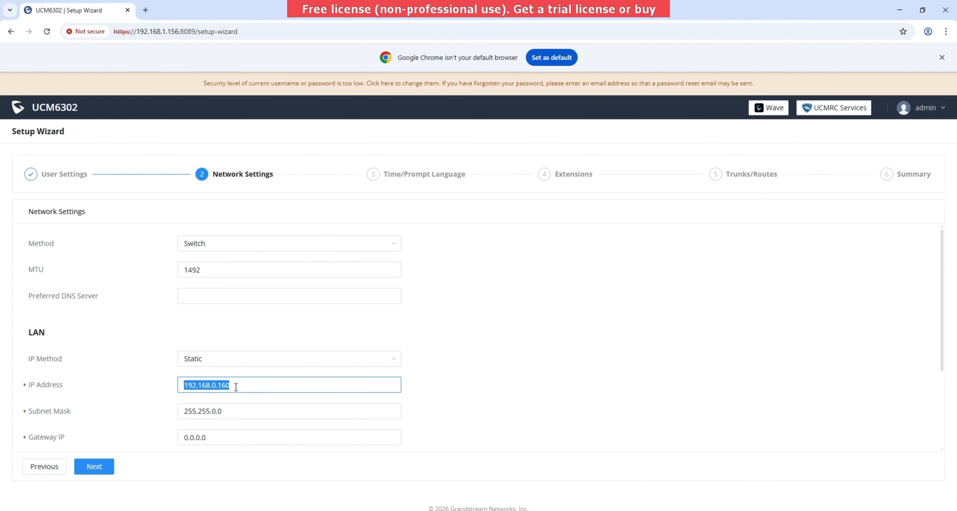
key(ctrl+v)
- Set gateway 172.17.19.200, subnet mask 255.255.255.0 and DNS Server 1 to 8.8.8.8
double_click(232, 432)
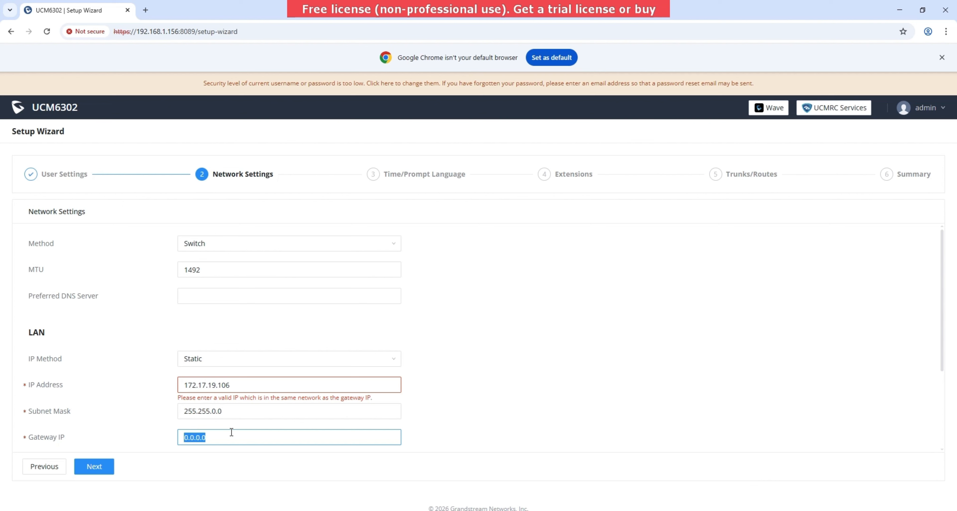
key(ctrl+v)
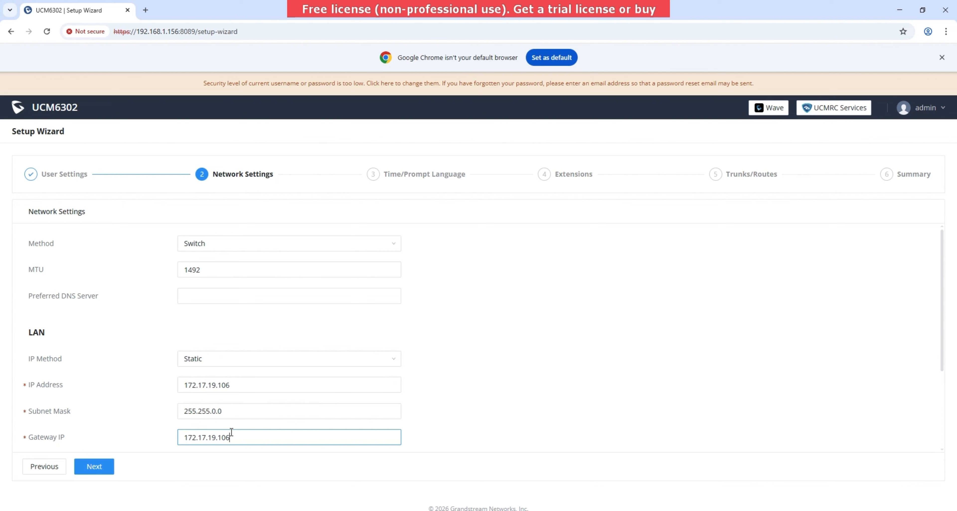
key(BackSpace)
key(BackSpace)
key(BackSpace)
text(200)
click(231, 411)
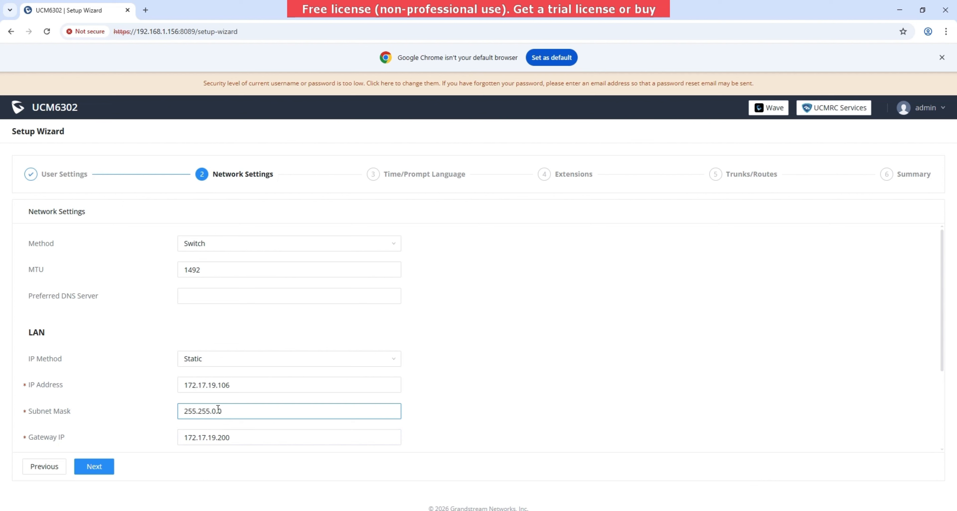
key(BackSpace)
text(2)
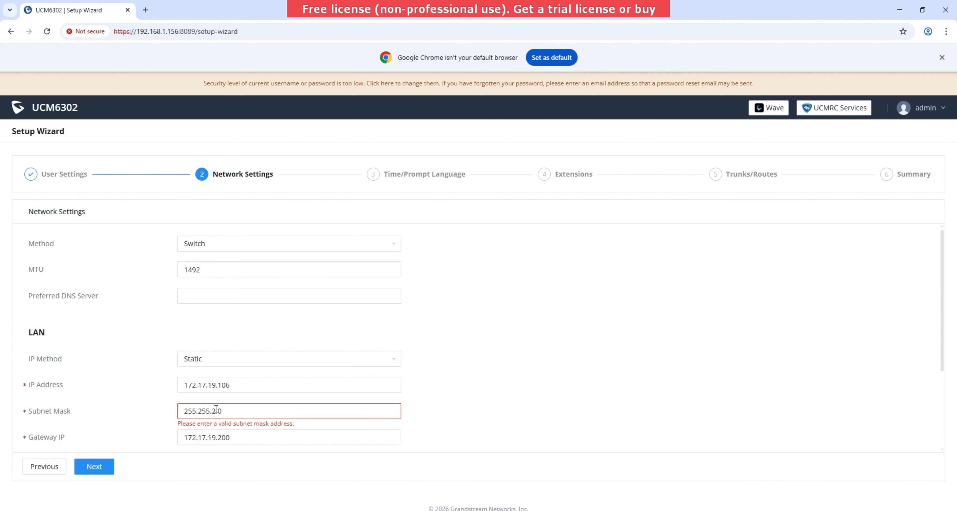
text(55)
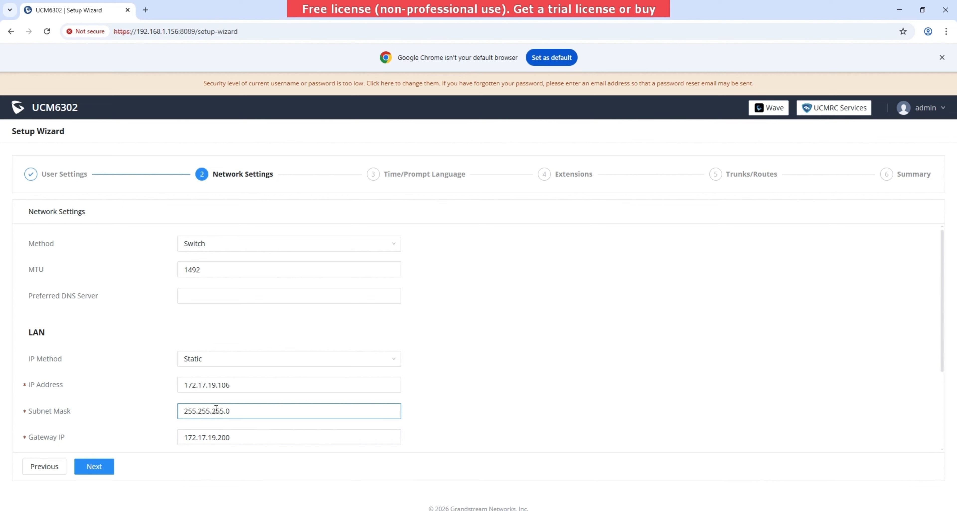
scroll(216, 409, down, 3)
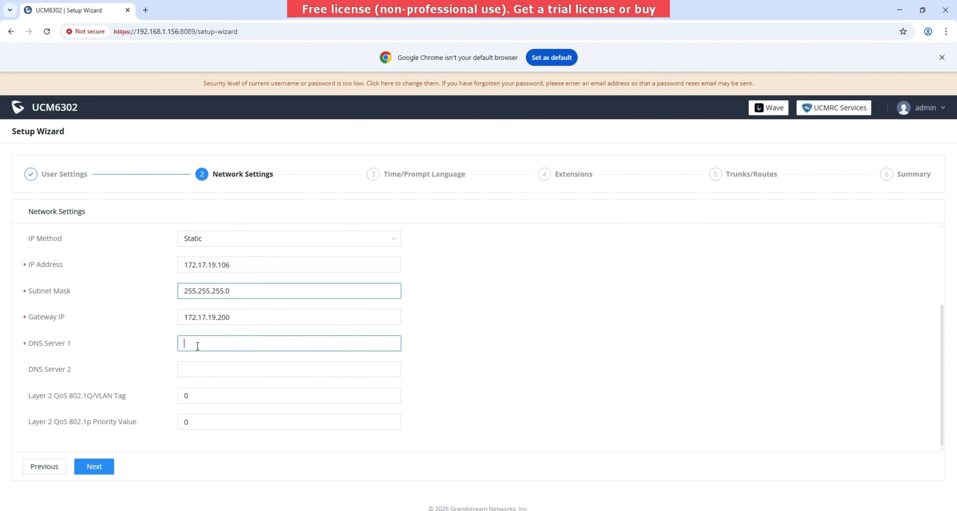
text(8.8.8)
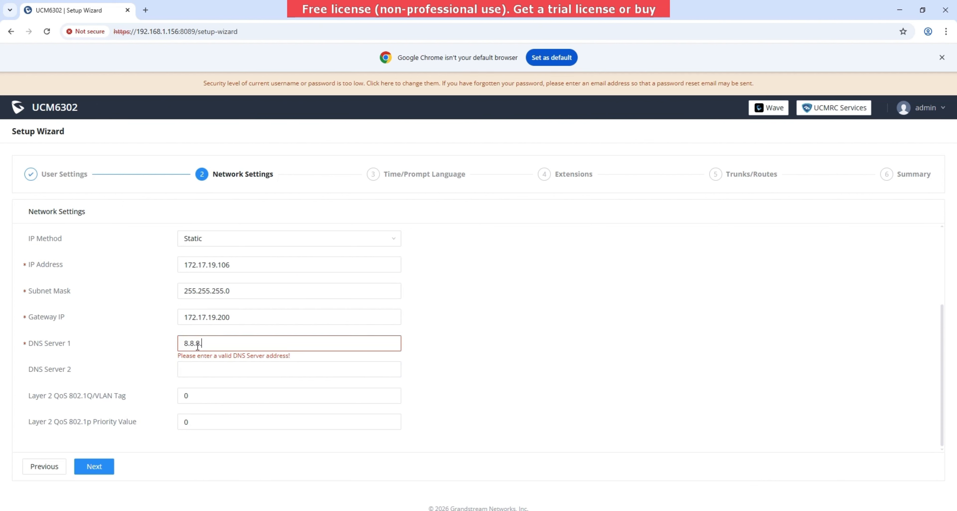
text(.8)
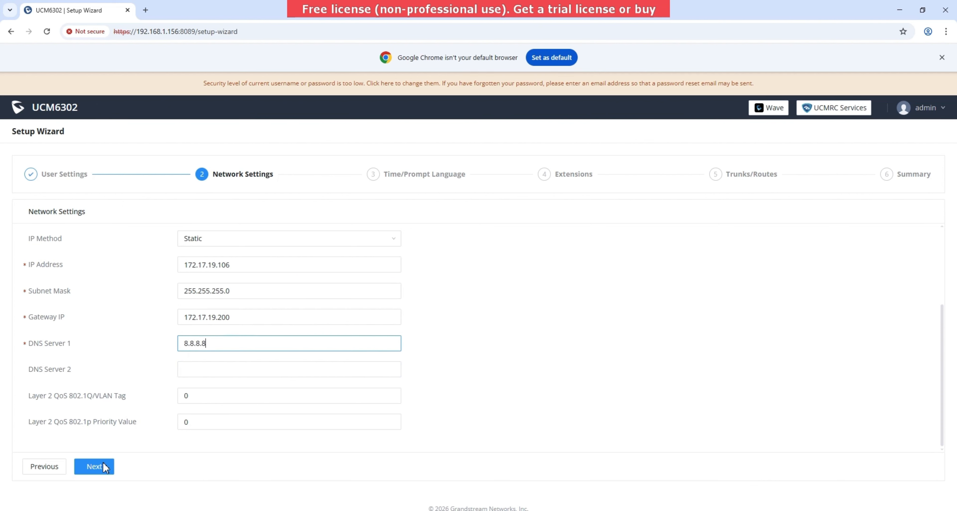
- Skip Time/Prompt Language, then create five extensions from 1000 sharing one fixed SIP password
click(99, 471)
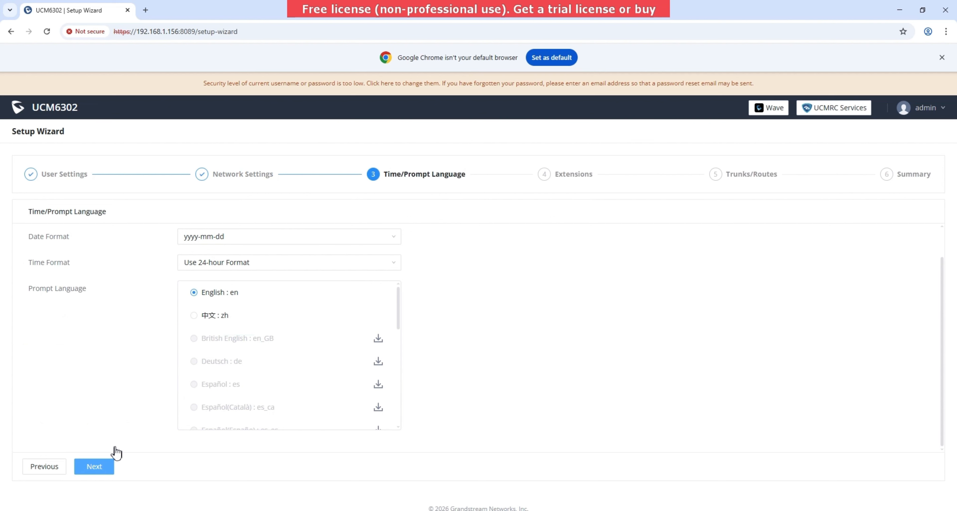
click(98, 466)
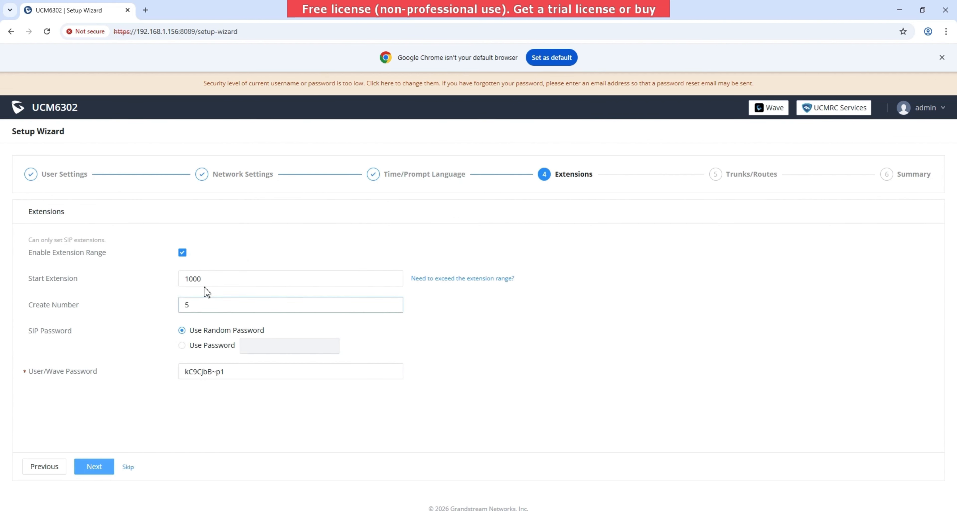
click(212, 278)
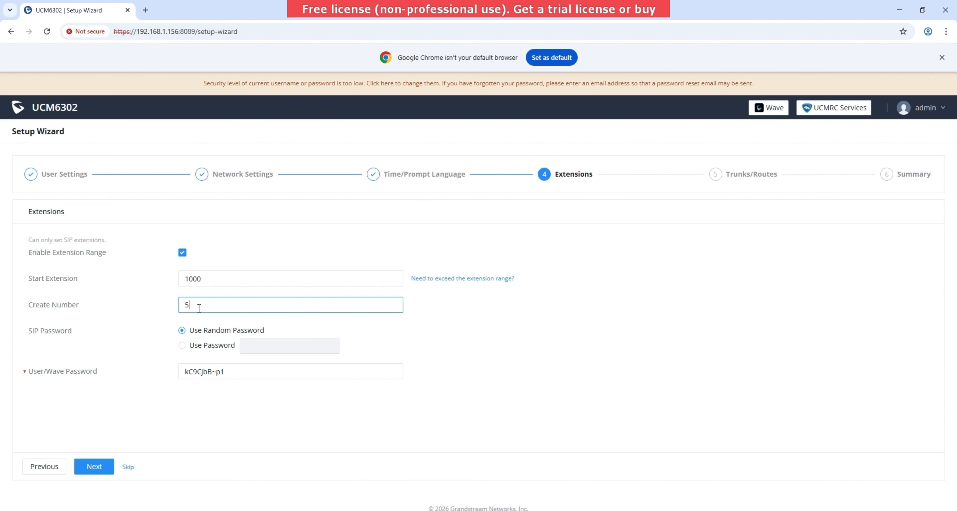
mouse_move(216, 273)
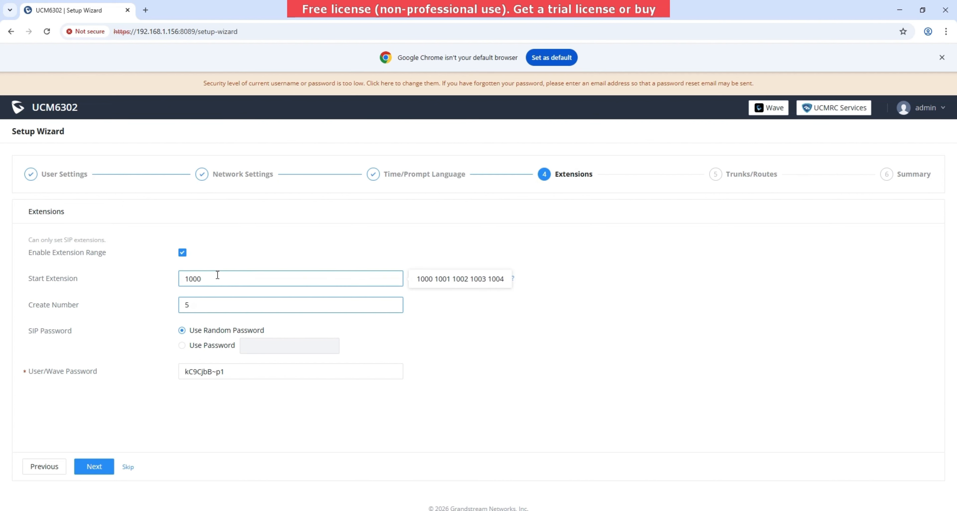
click(203, 346)
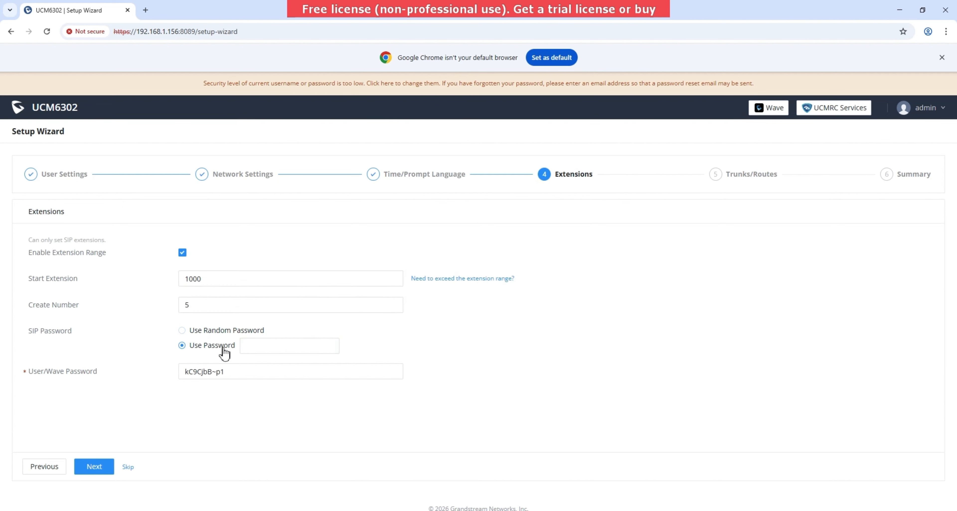
click(259, 345)
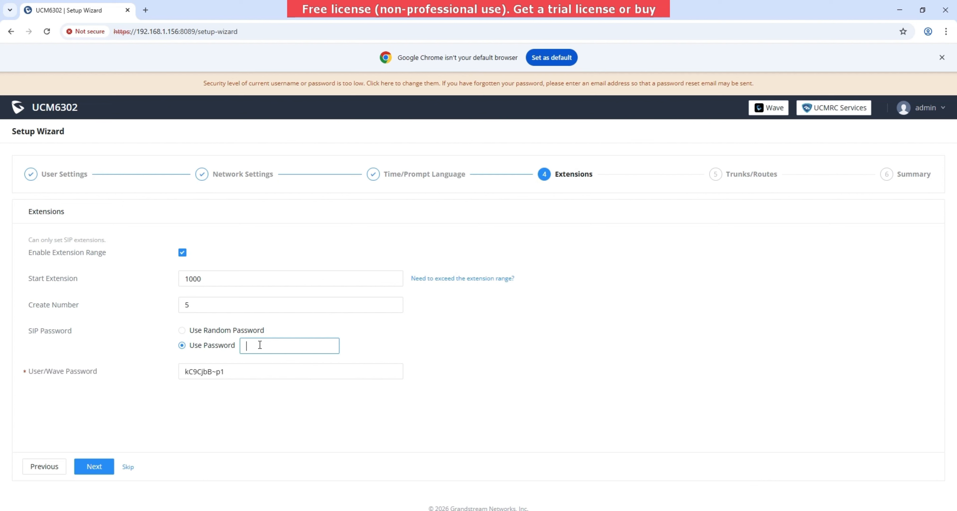
text(Admi)
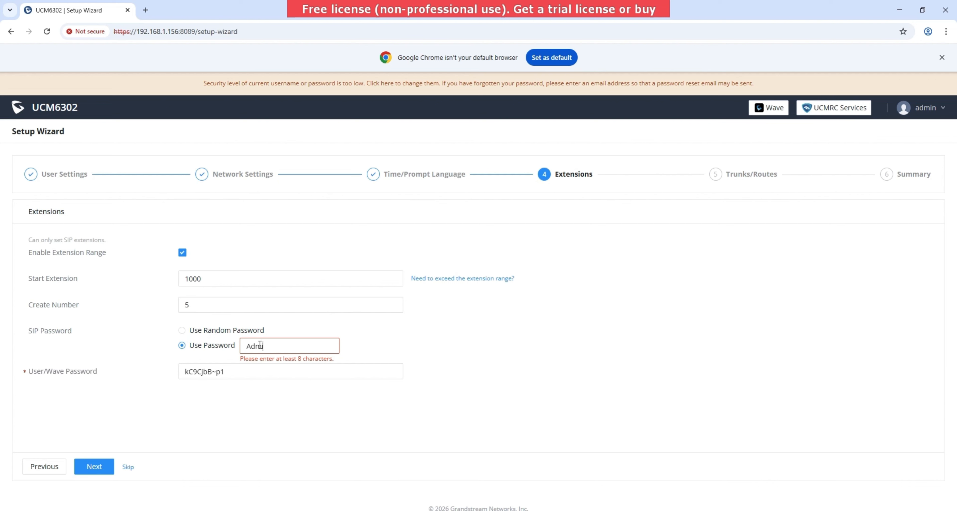
text(n@123)
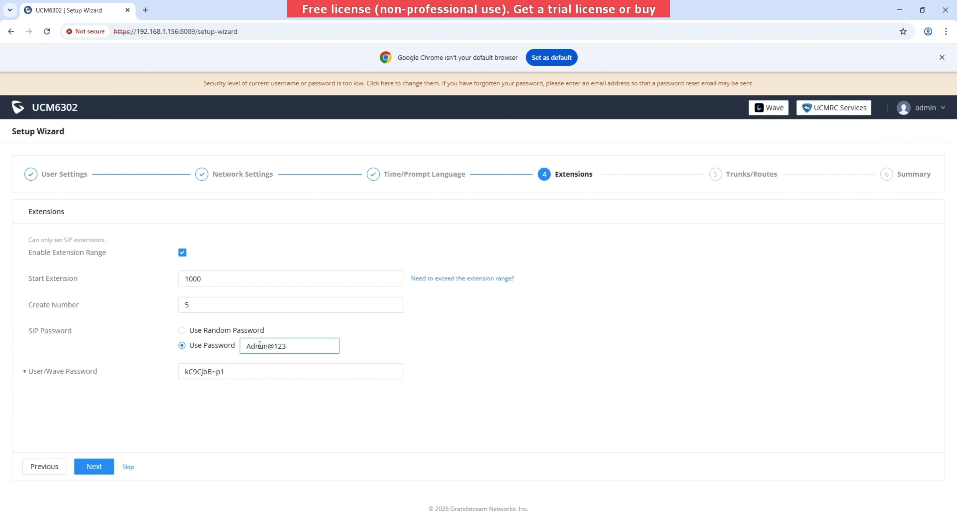
click(99, 463)
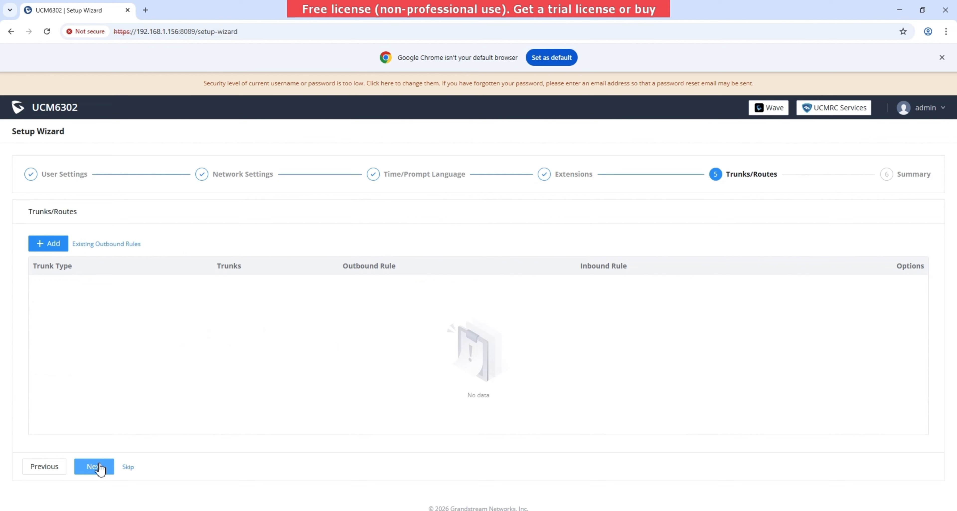
- Review the Summary step with LAN address 172.17.19.106 and save the wizard settings
click(100, 466)
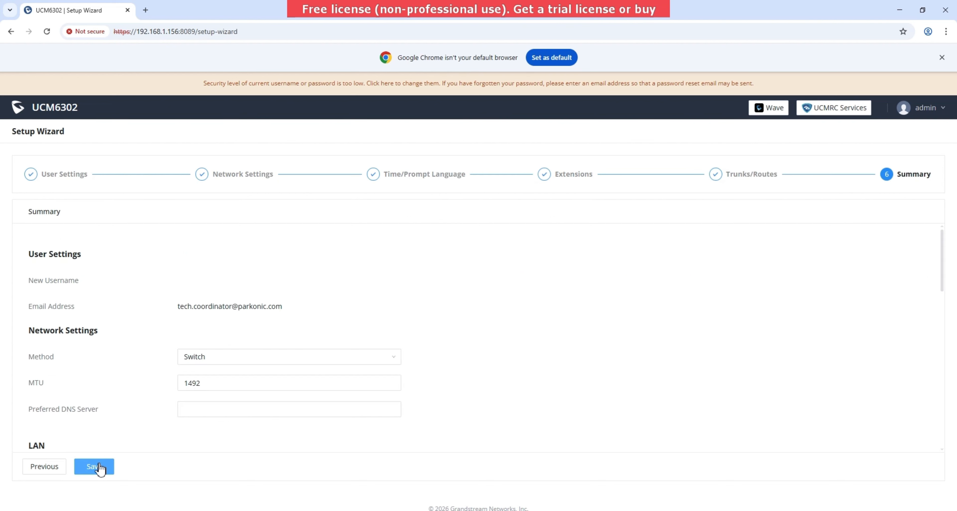
scroll(232, 327, down, 3)
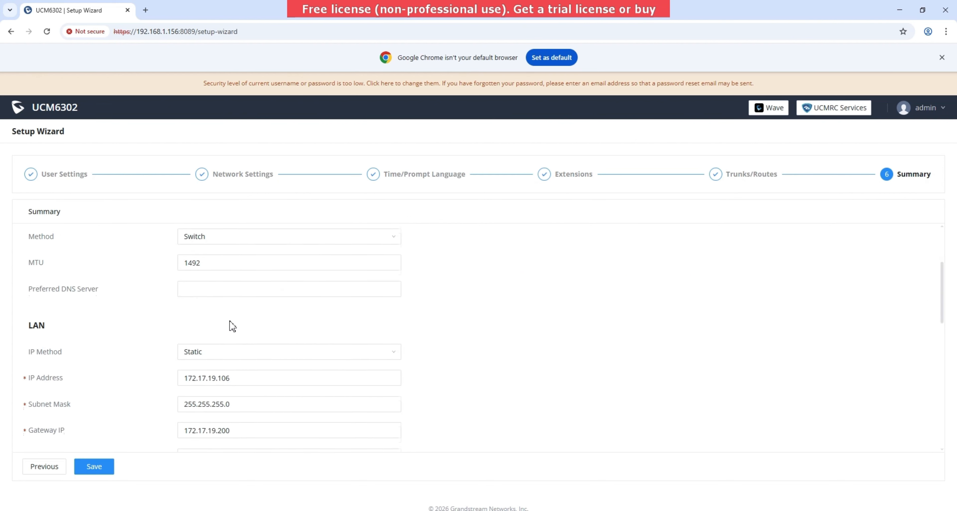
scroll(232, 327, down, 2)
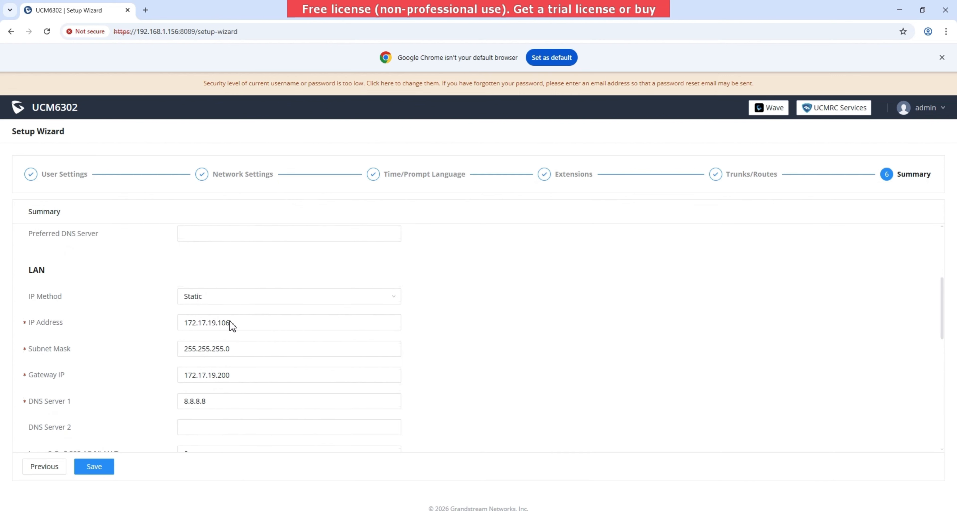
scroll(231, 320, down, 1)
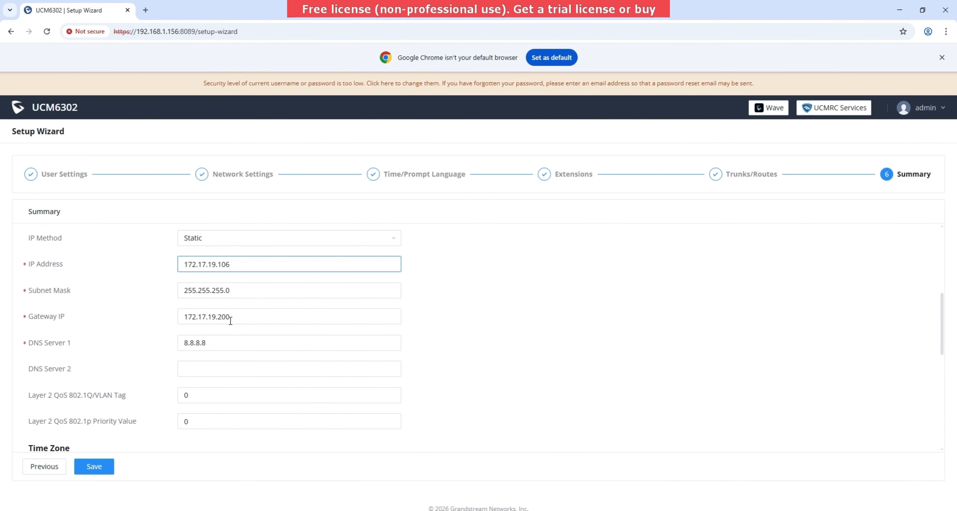
scroll(229, 321, down, 8)
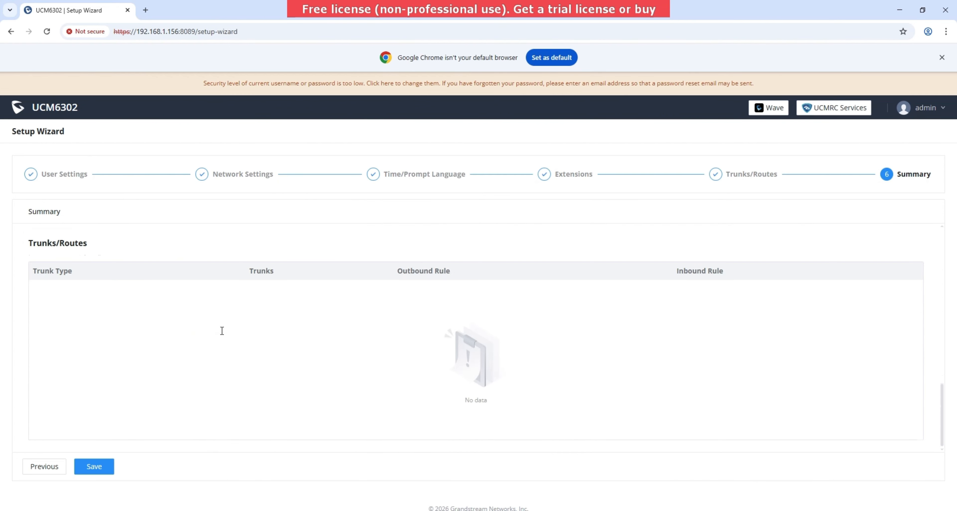
click(95, 467)
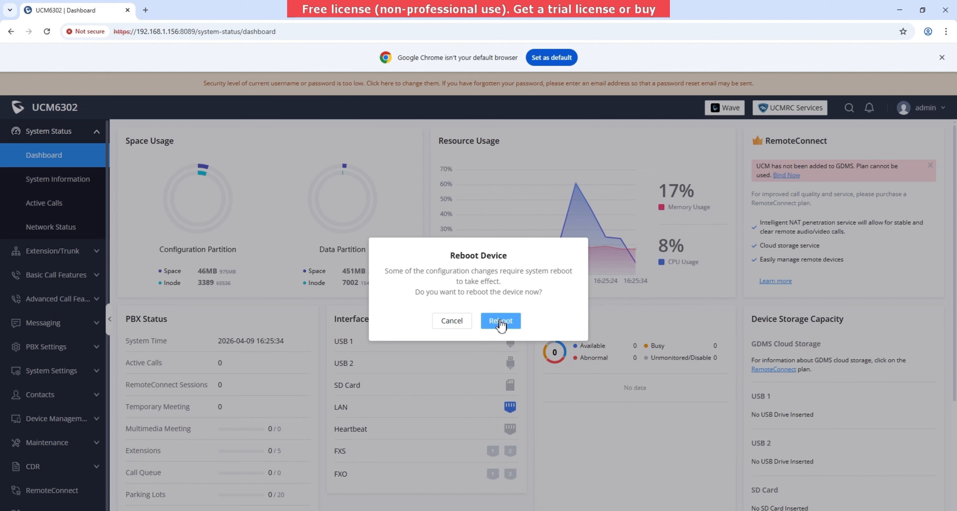
- Confirm the PBX reboot and copy the indoor receiver's MAC suffix B2:B8 from the notes
click(501, 323)
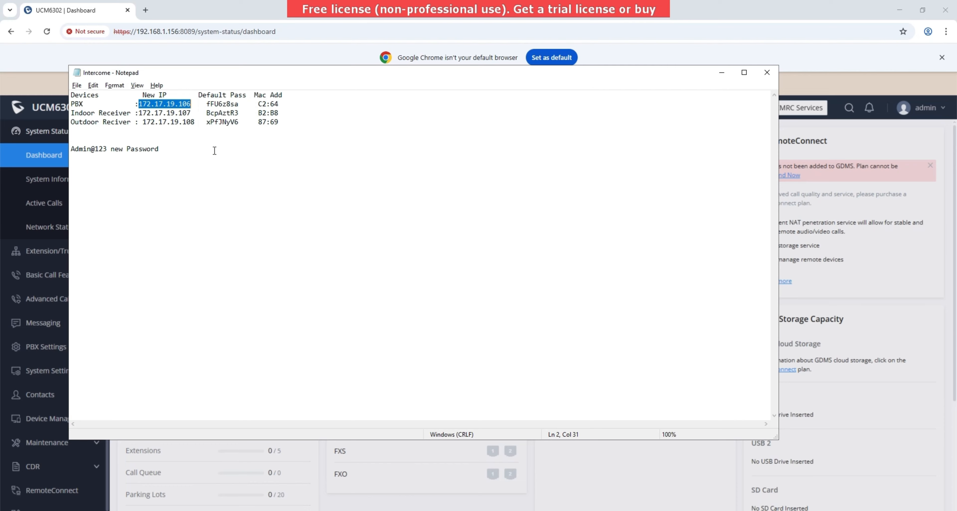
click(150, 5)
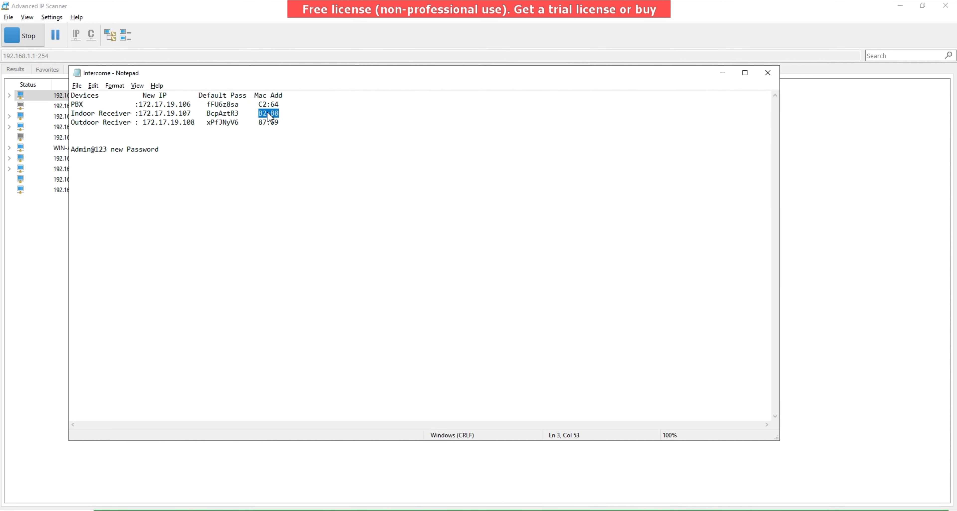
right_click(267, 112)
click(294, 142)
- Filter the scan results by B2:B8, finding the receiver at 192.168.1.131, then minimize both windows
click(0, 296)
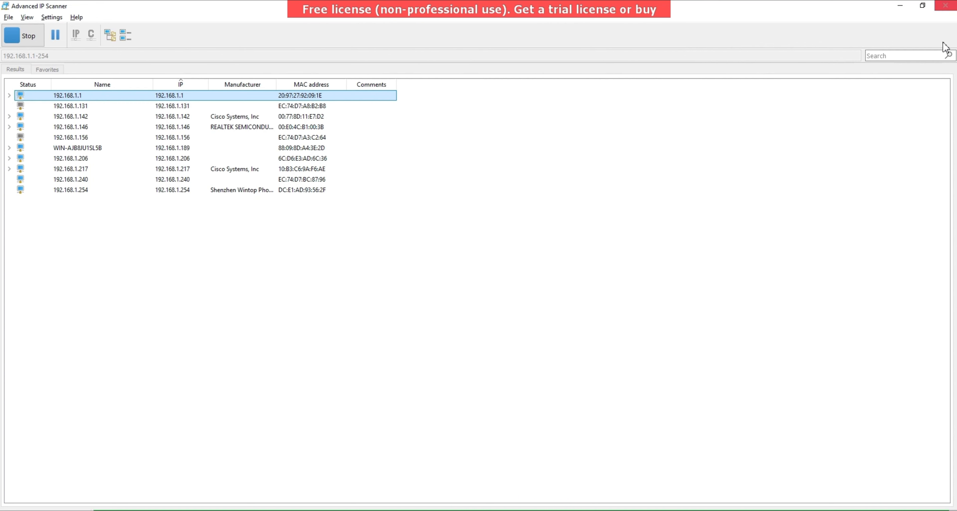
click(924, 53)
key(ctrl+v)
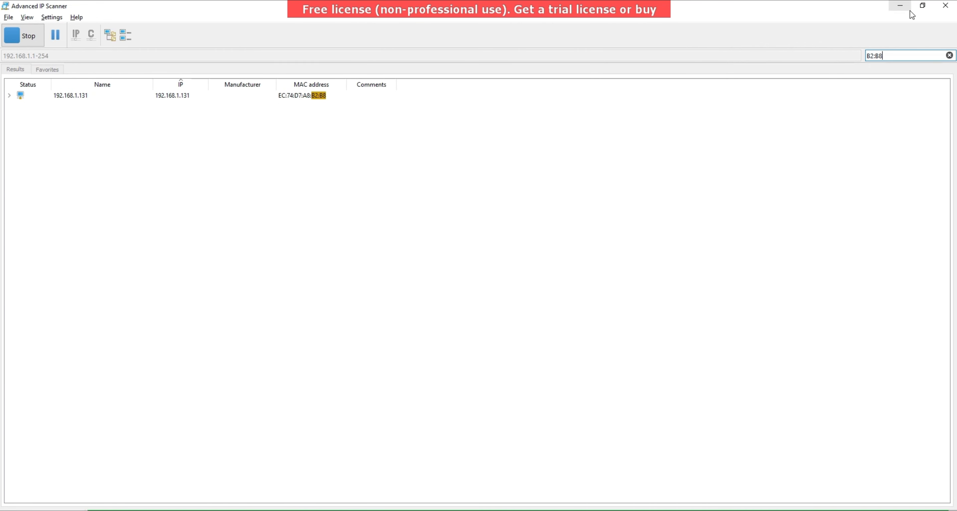
click(900, 6)
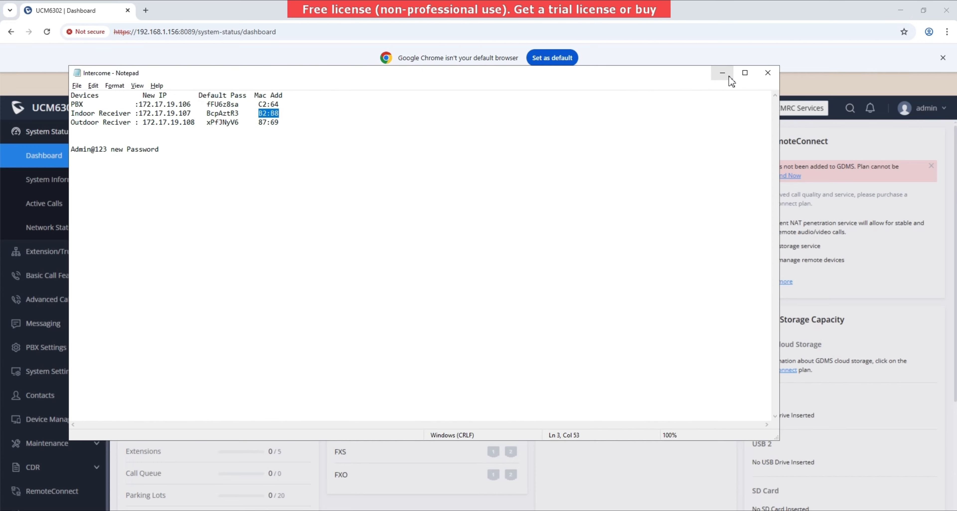
click(722, 72)
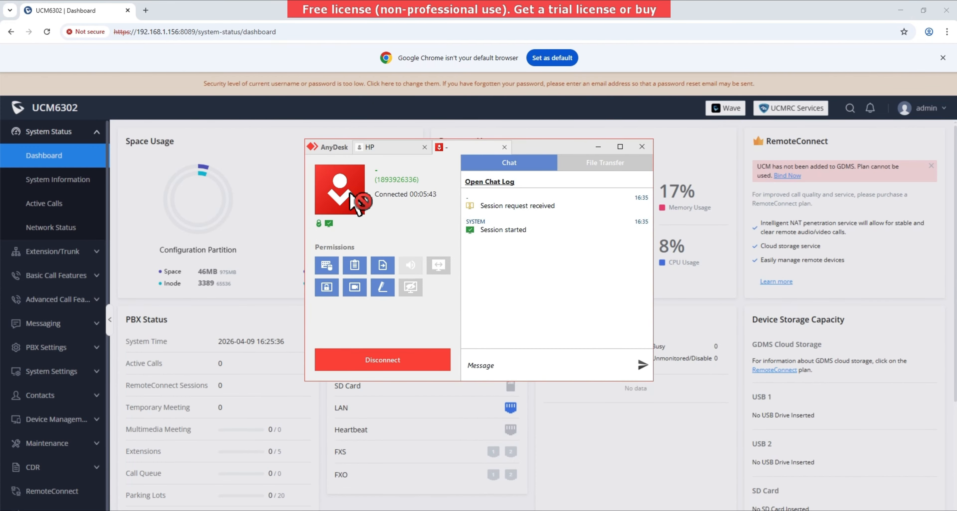
- Change the browser address to 192.168.1.131 to load the GXV3480 login page
click(158, 44)
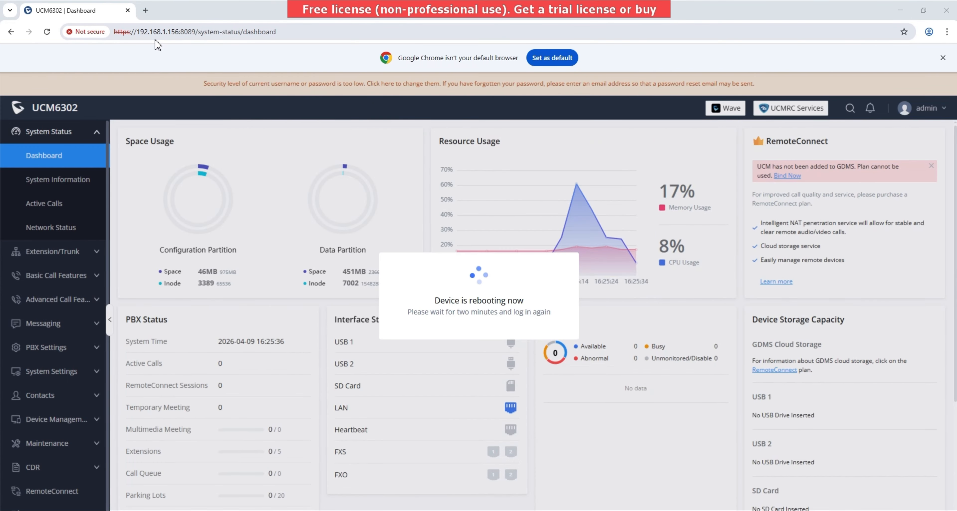
click(159, 34)
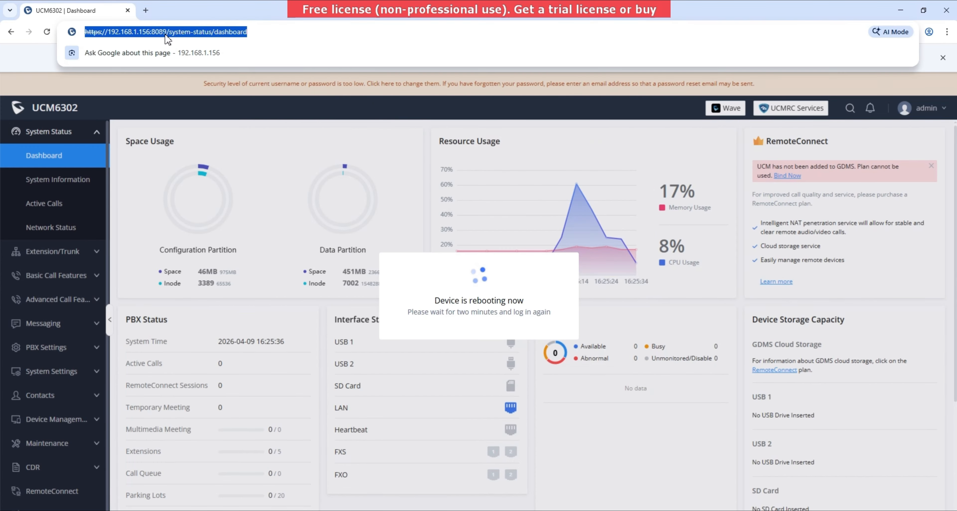
click(145, 32)
drag(138, 32, 324, 46)
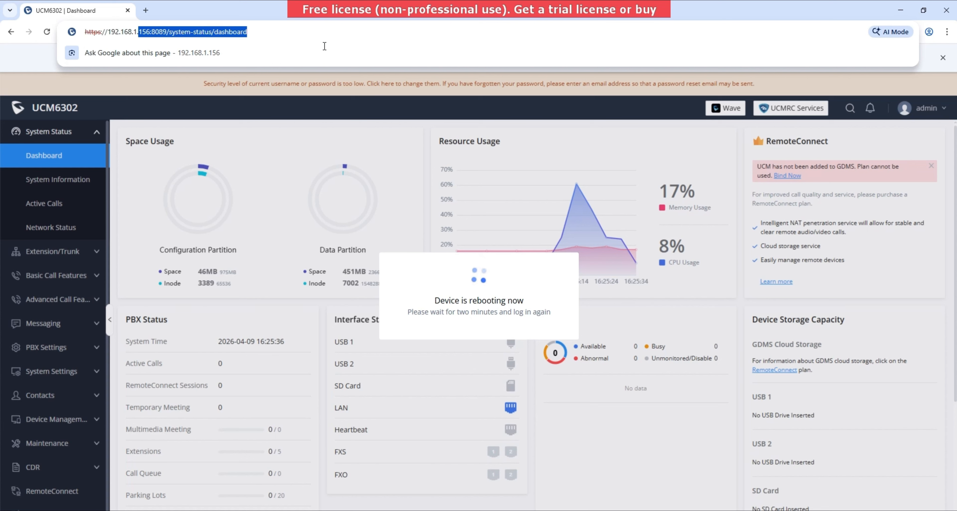
text(192.168.1.1)
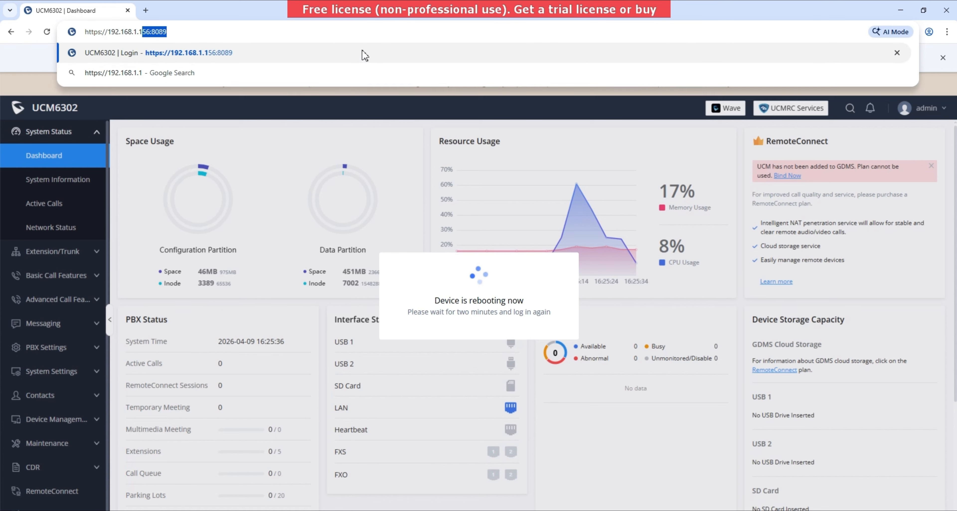
text(31)
key(Return)
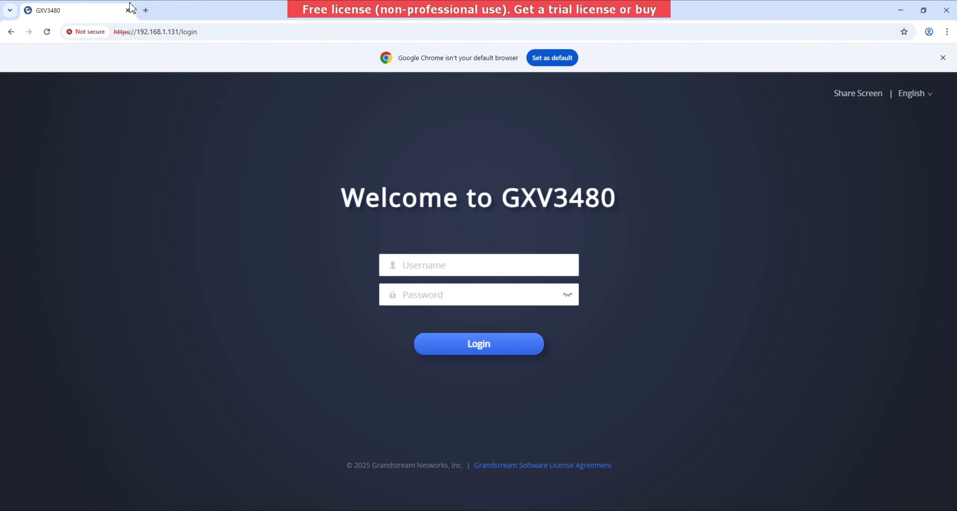
click(146, 10)
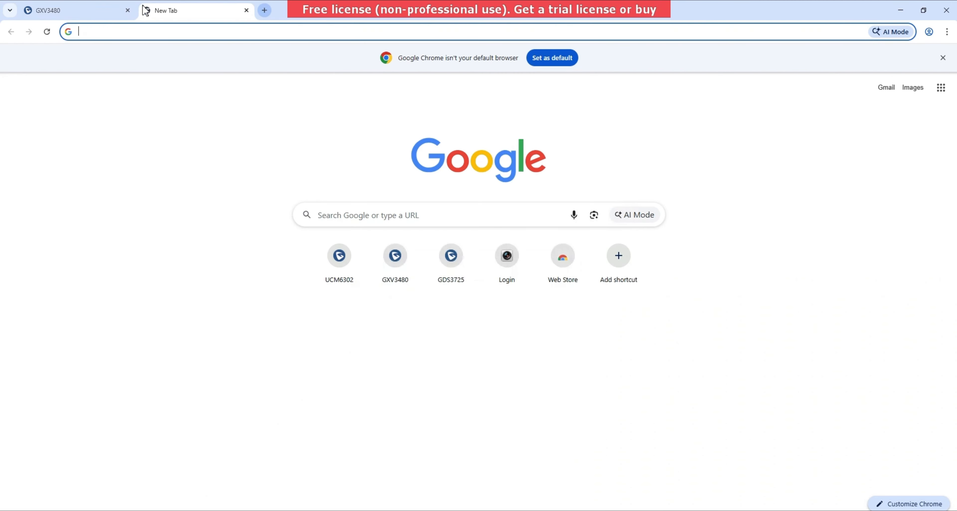
click(246, 10)
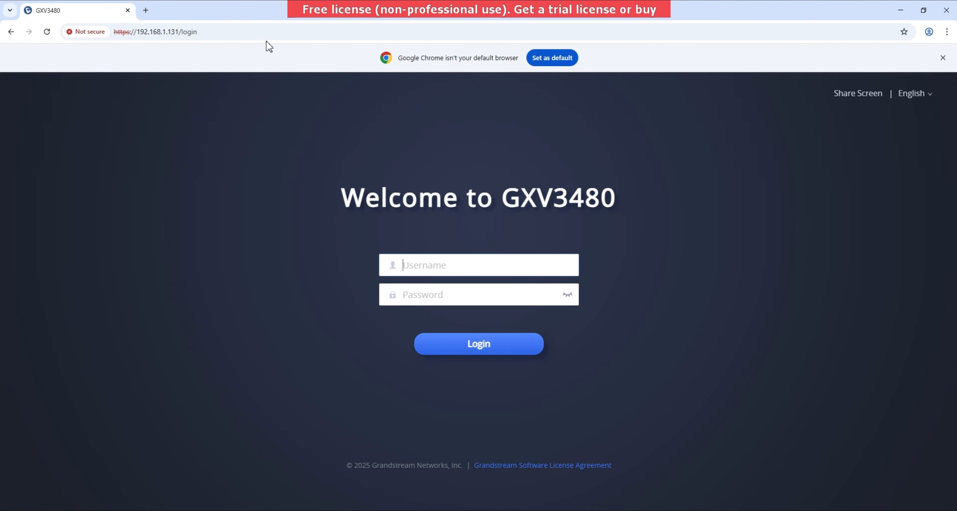
- Enter admin as username and copy the receiver's default password from the device notes
text(admin)
key(alt+Tab)
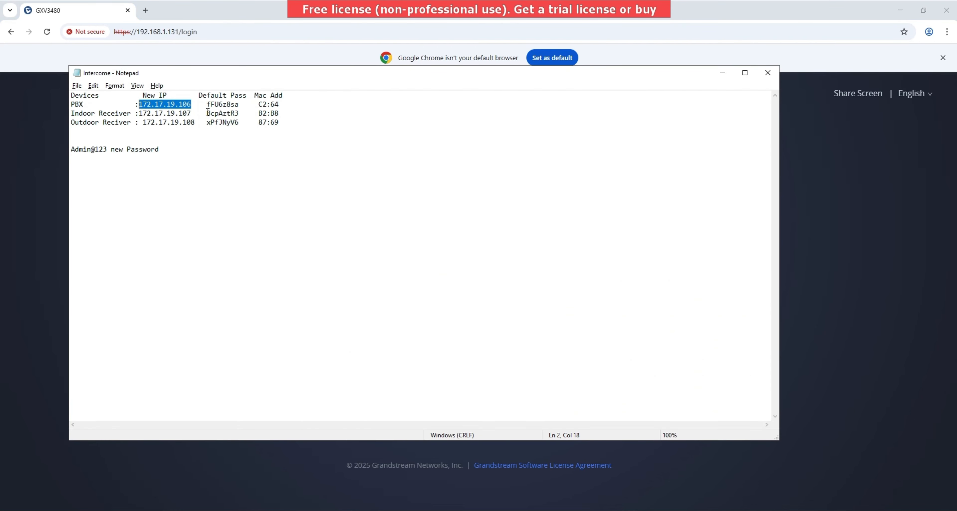
drag(207, 113, 241, 112)
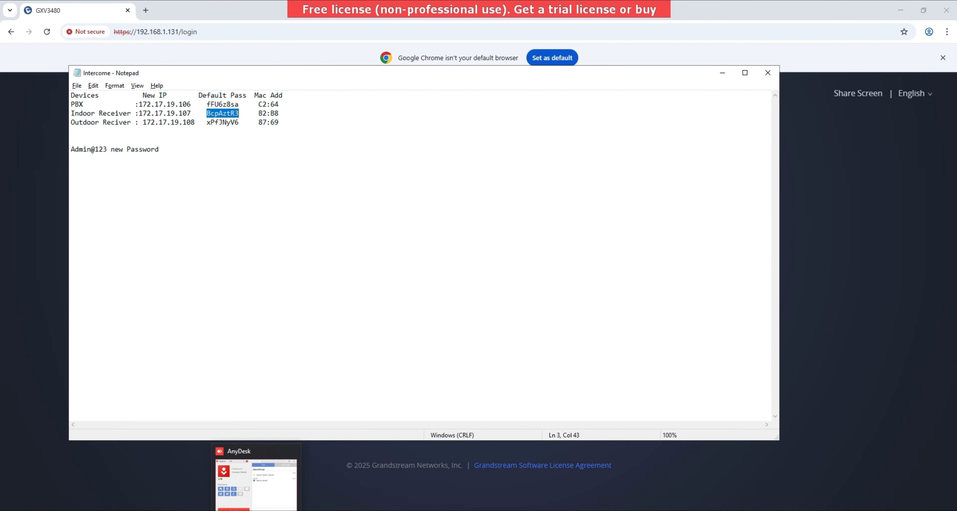
click(257, 510)
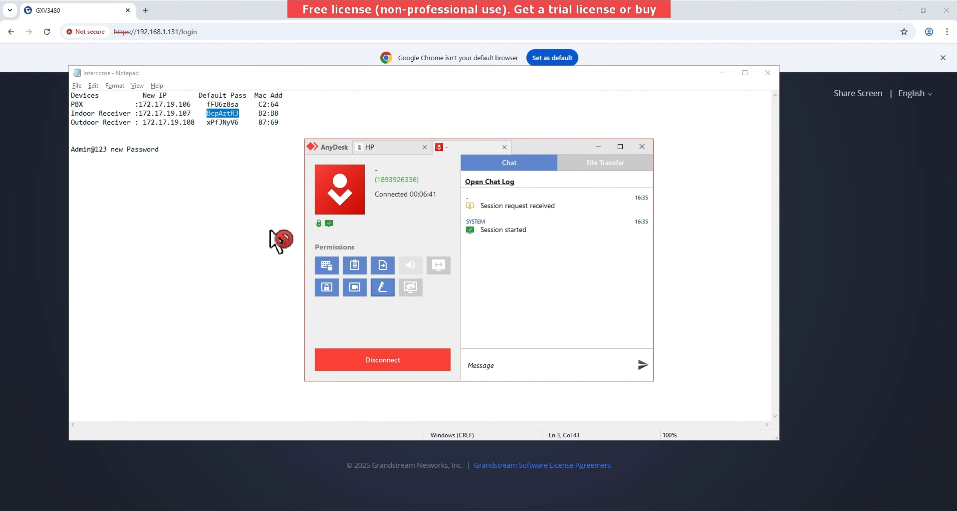
click(227, 434)
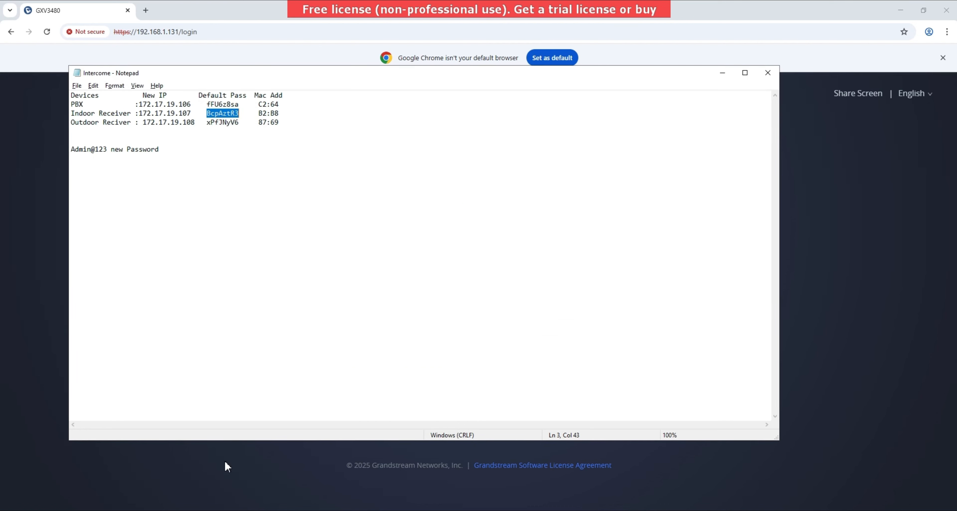
click(124, 482)
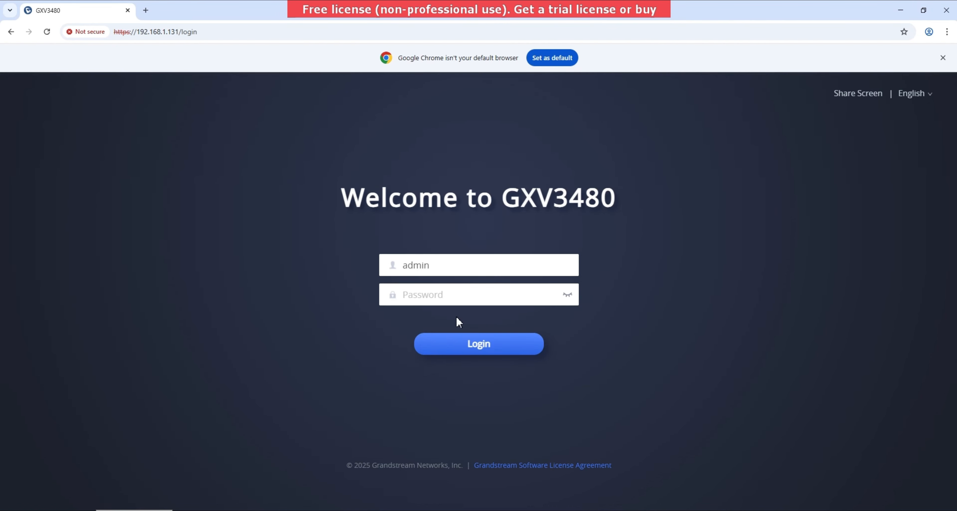
- Log in to the GXV3480 with the pasted default password
click(479, 295)
key(ctrl+v)
key(Return)
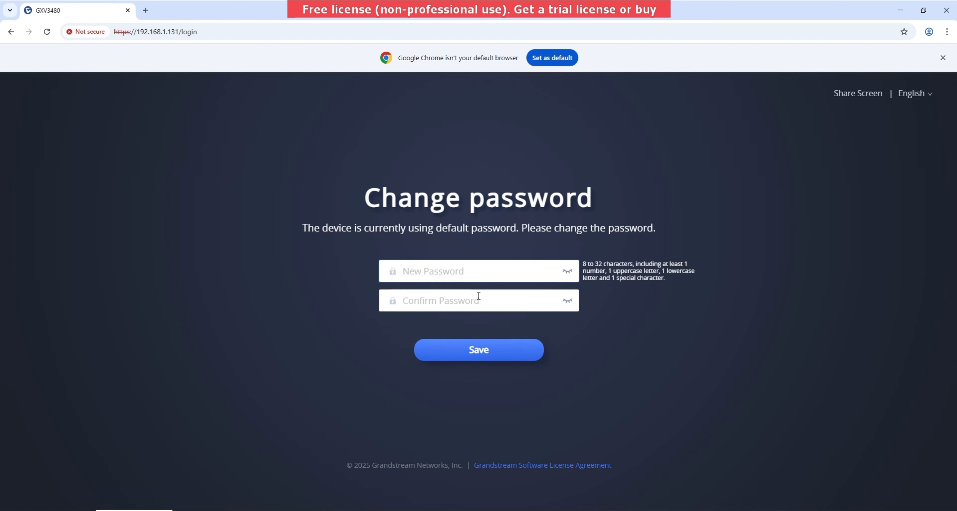
- Enter the new admin password in New and Confirm Password and reveal both to check them
text(•••••••••)
click(479, 295)
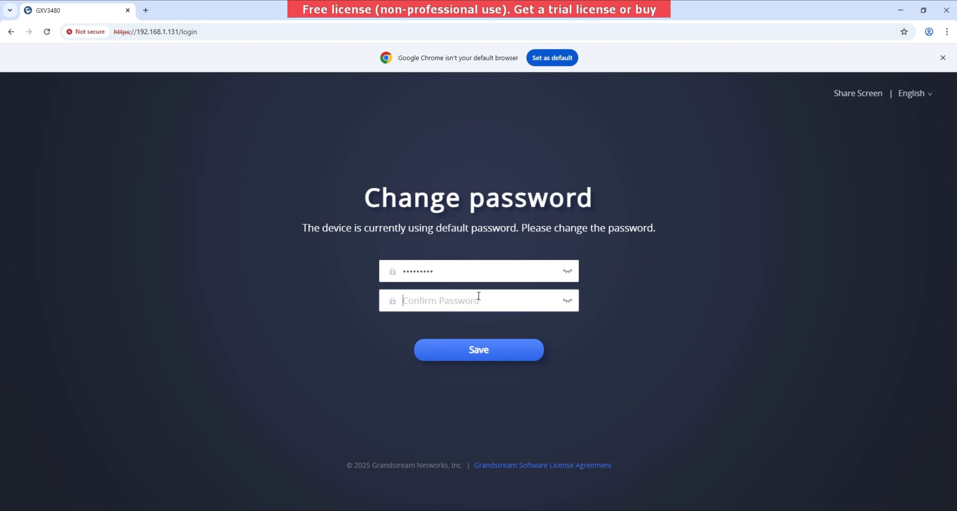
text(•••••••••)
click(568, 271)
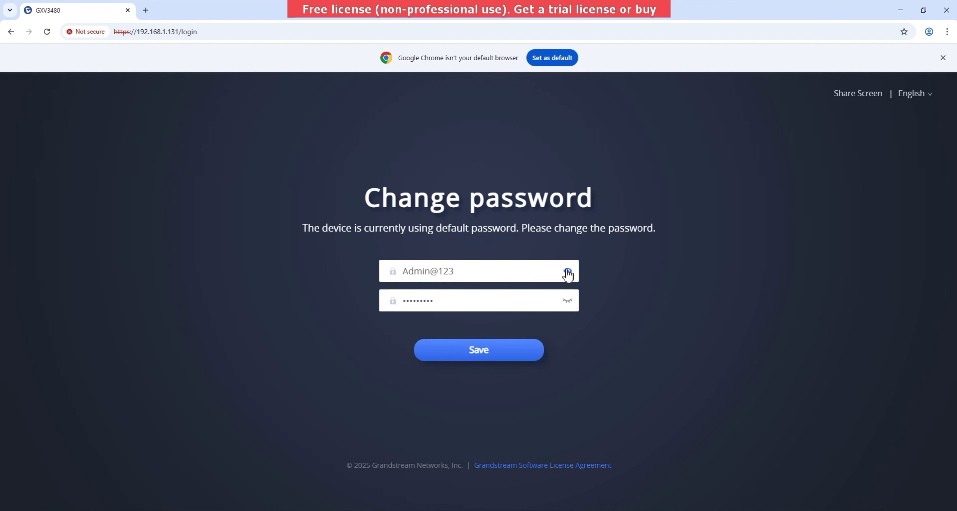
click(562, 302)
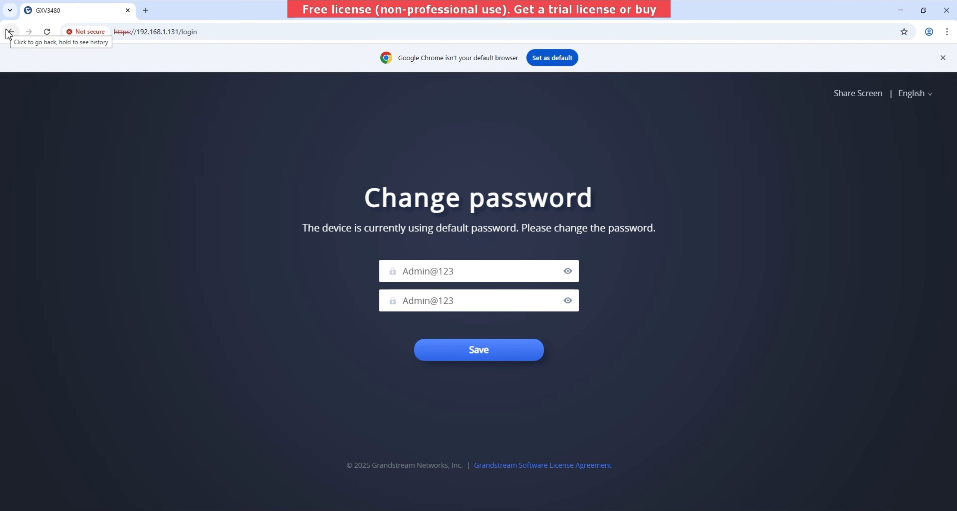
- Save the new admin password and name Account 1 'Indoor'
click(479, 354)
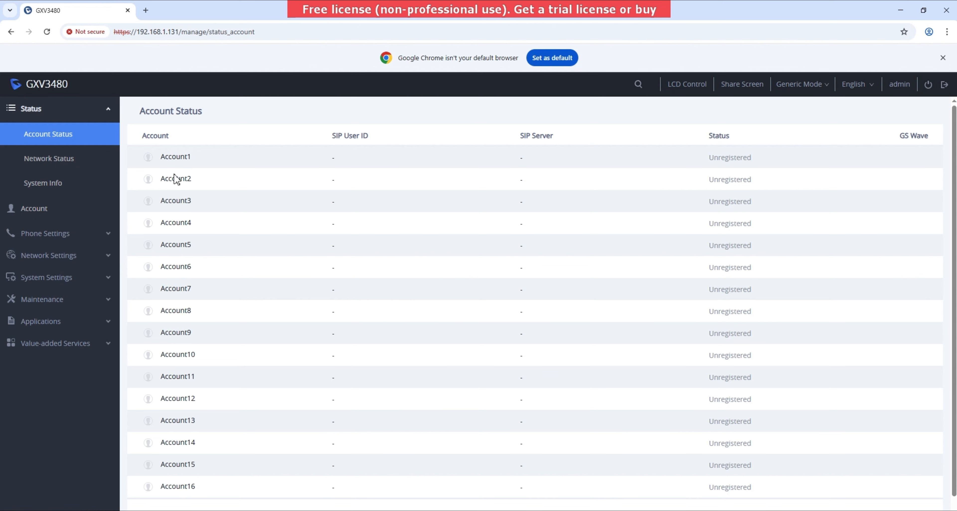
click(35, 215)
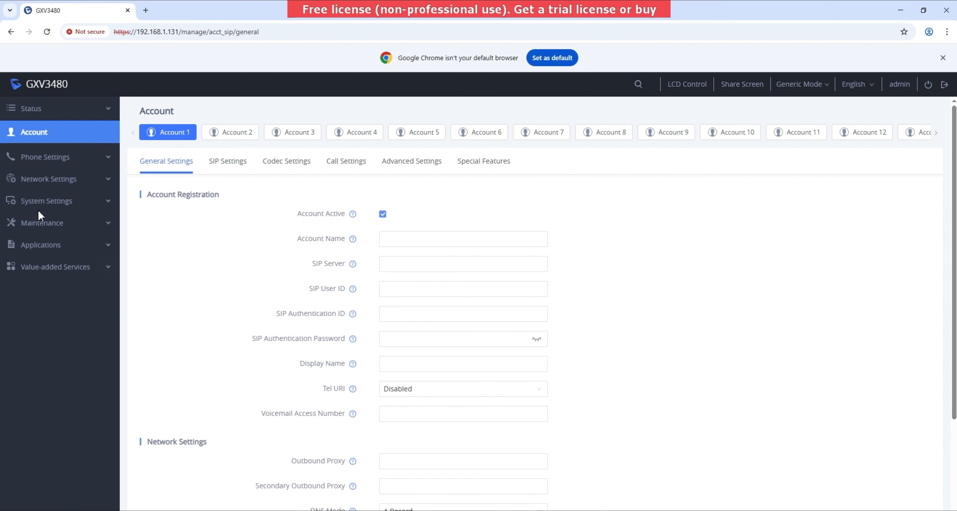
click(402, 238)
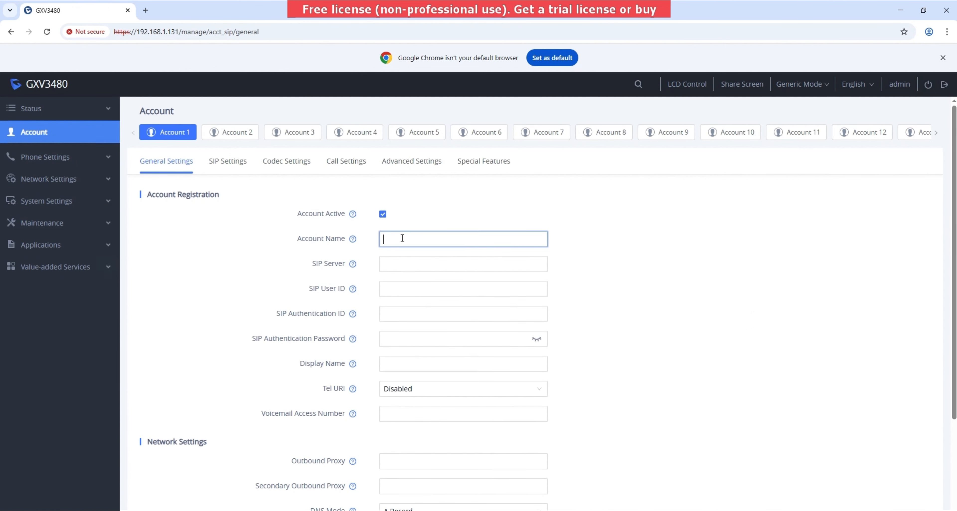
text(Indoor)
- Set Account 1's SIP Server to 172.17.19.106, copied from the notes
click(408, 265)
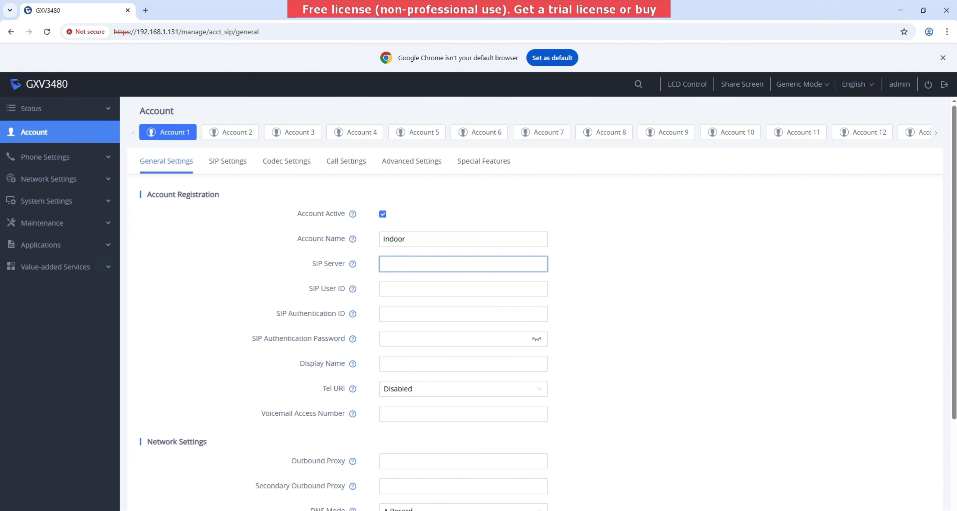
key(alt+Tab)
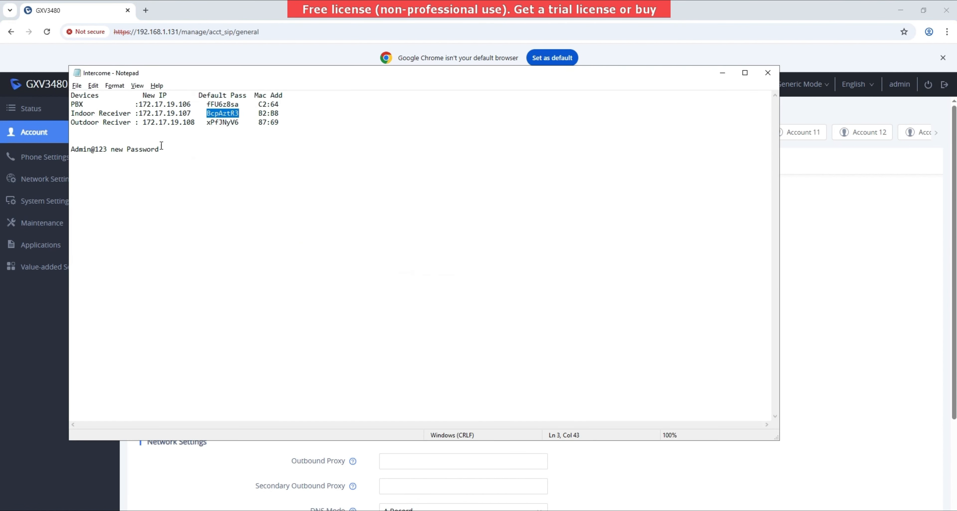
drag(139, 104, 191, 101)
key(ctrl+c)
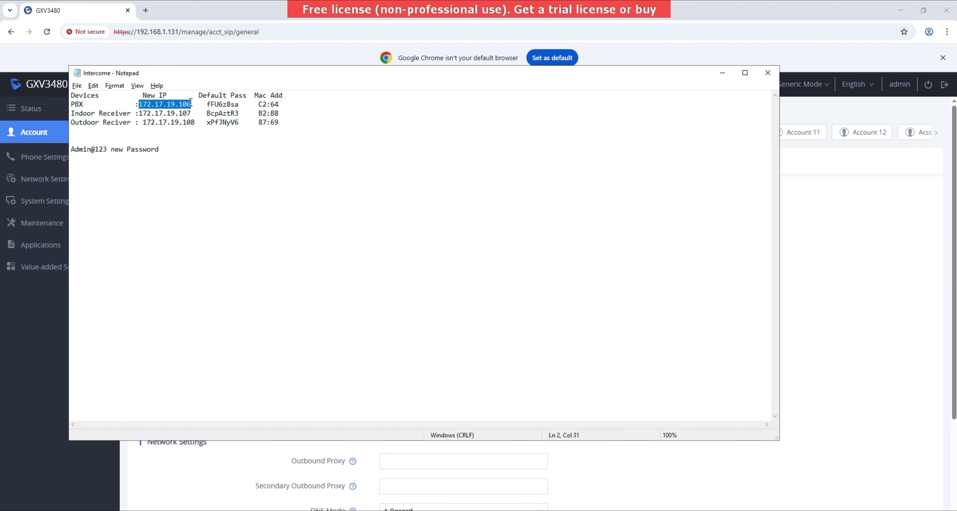
click(242, 492)
click(463, 259)
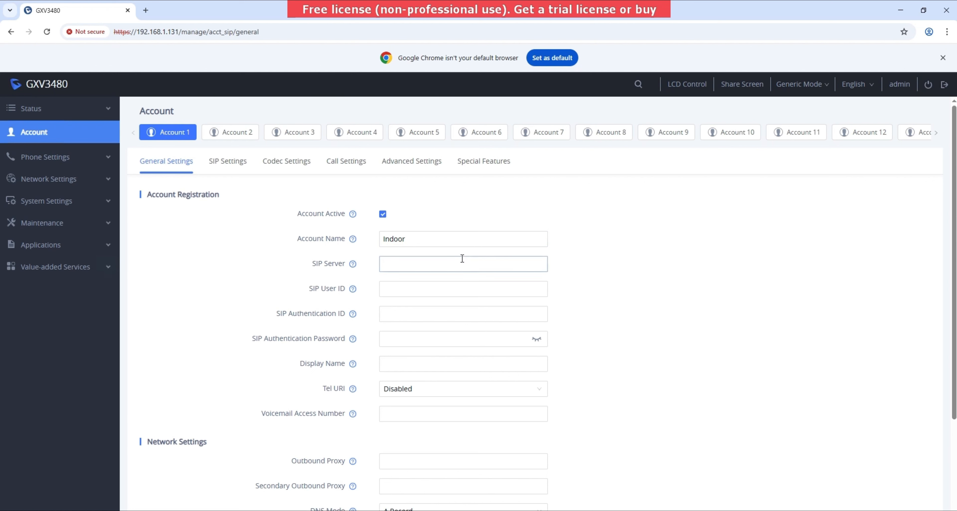
key(ctrl+v)
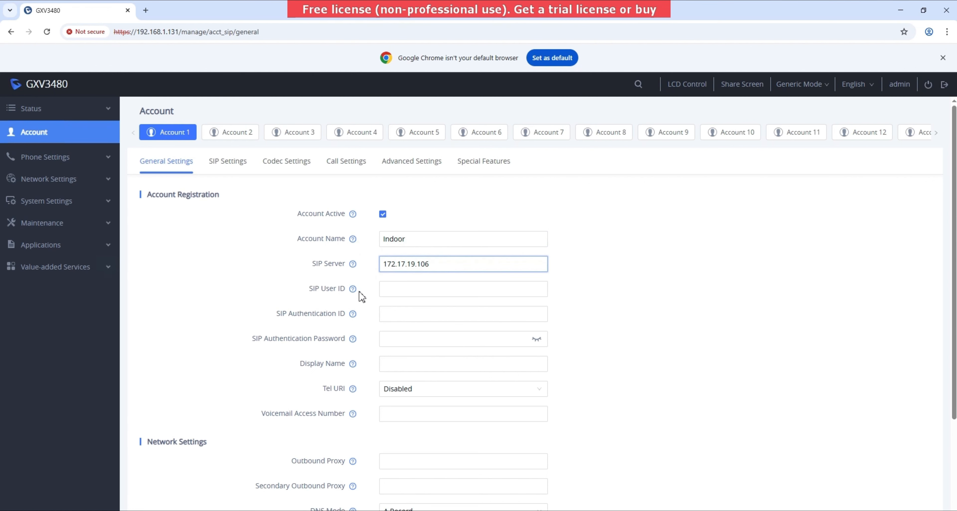
- Enter SIP User ID and Authentication ID 1000 plus the authentication password
click(388, 294)
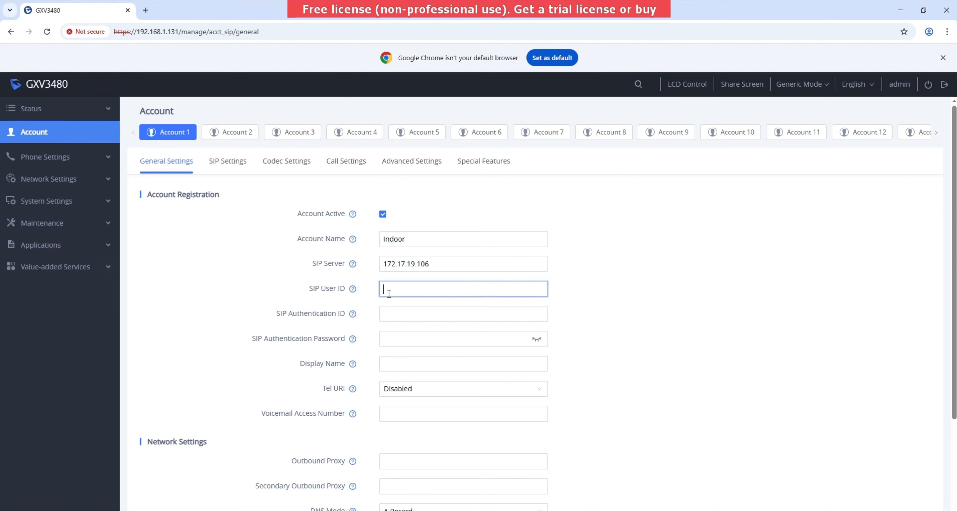
text(10)
click(391, 308)
text(1000)
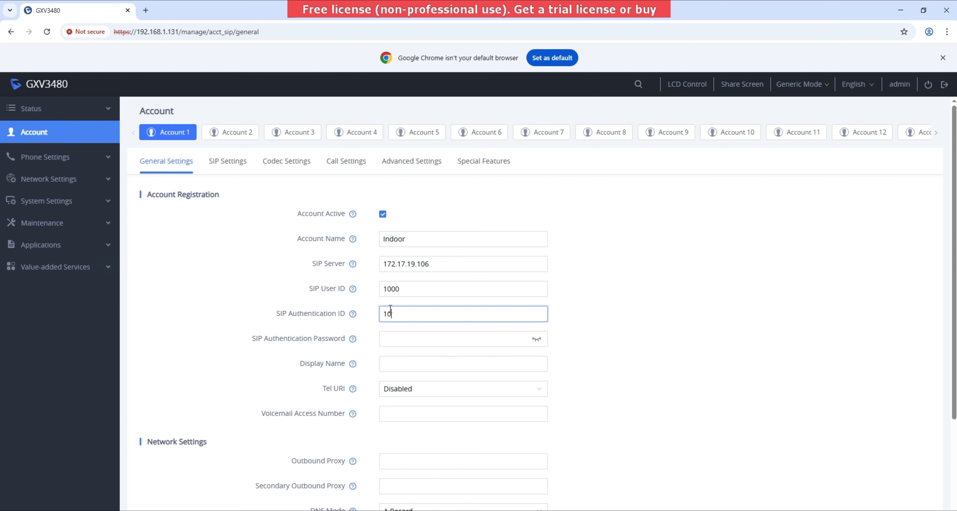
click(395, 336)
text(1000)
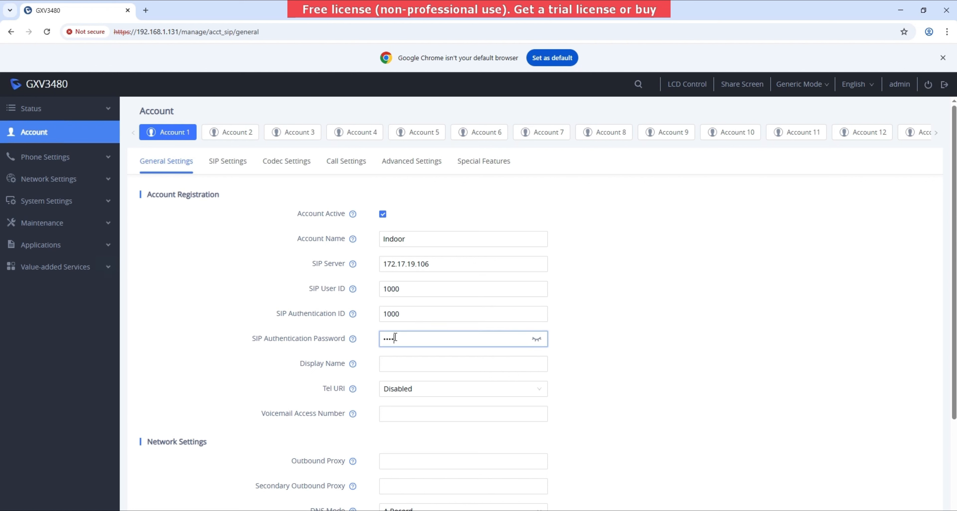
text(•••••)
click(175, 473)
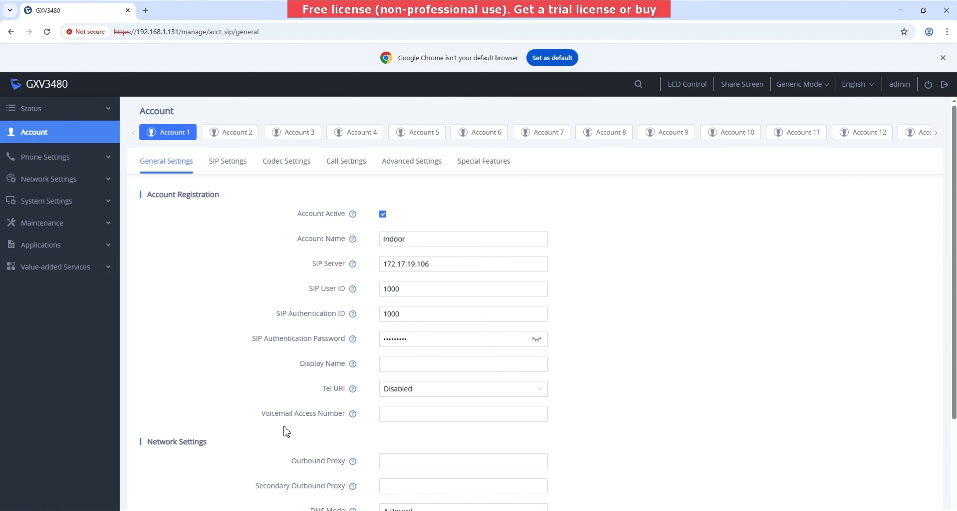
- Save and apply the Account 1 registration settings
scroll(287, 431, down, 3)
scroll(286, 431, down, 1)
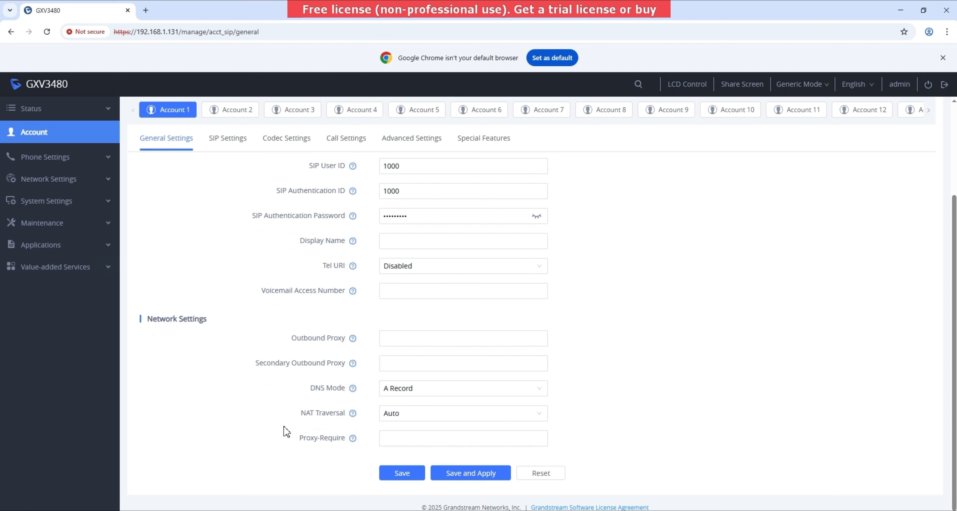
click(477, 476)
click(463, 477)
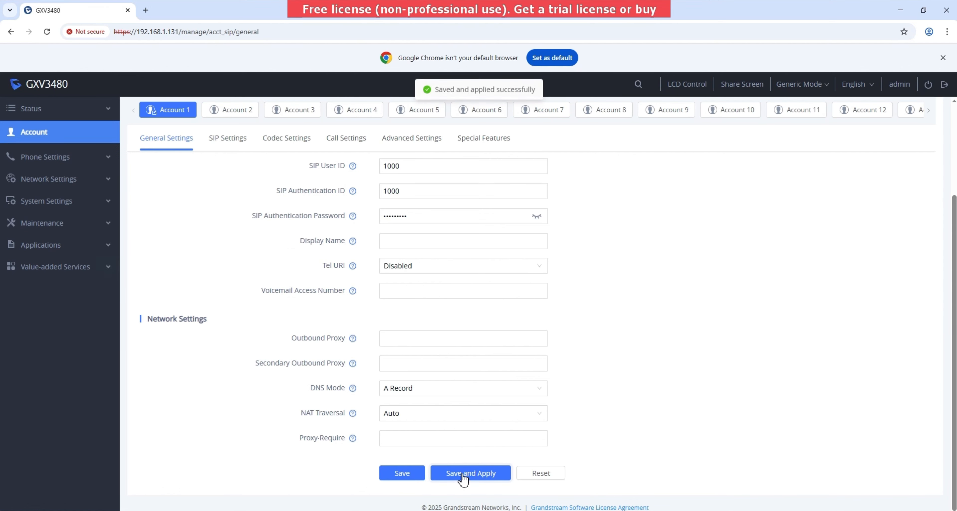
scroll(463, 479, up, 3)
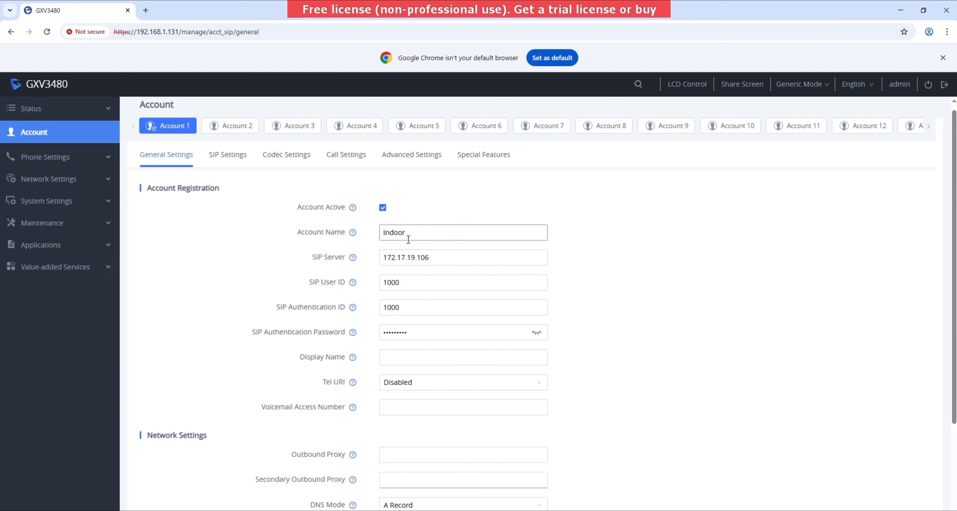
- Open a new Chrome tab and copy the door station's MAC ending 87:69 from the notes
click(145, 10)
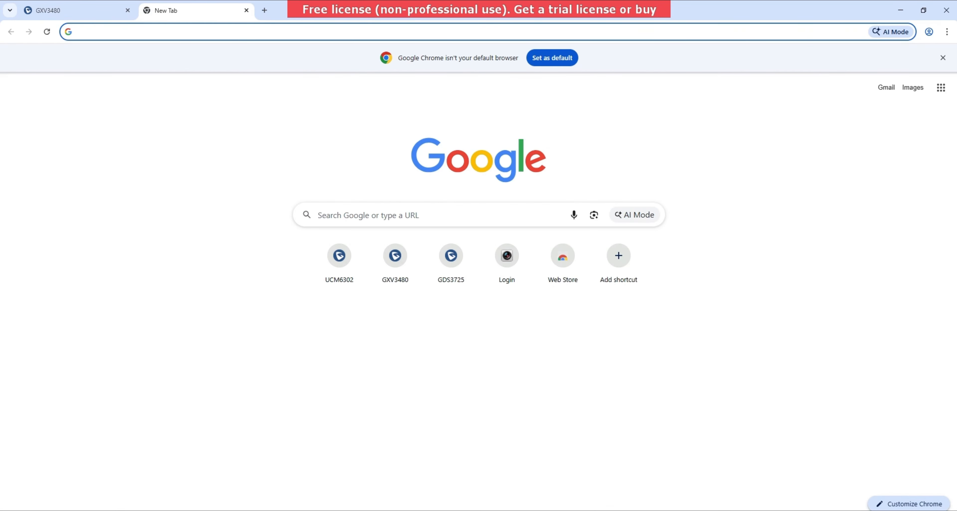
key(alt+Tab)
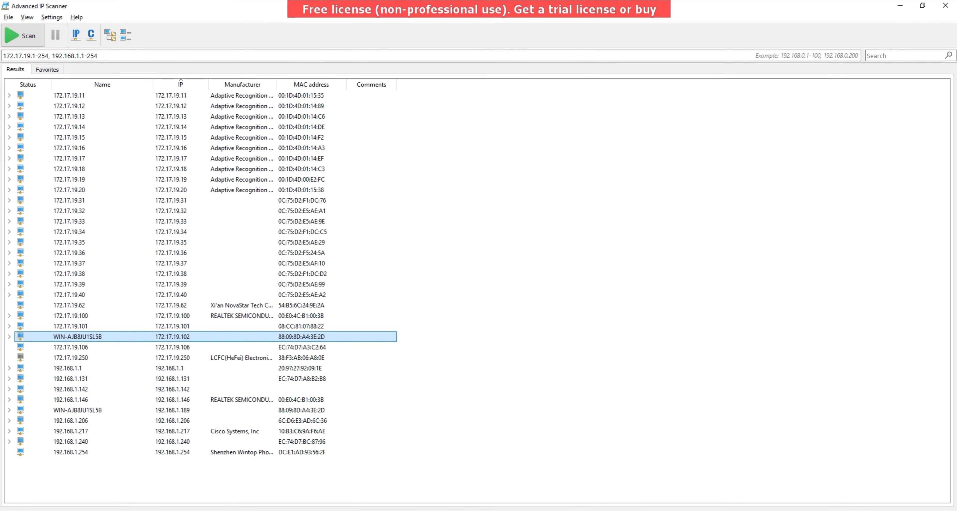
key(alt+Tab)
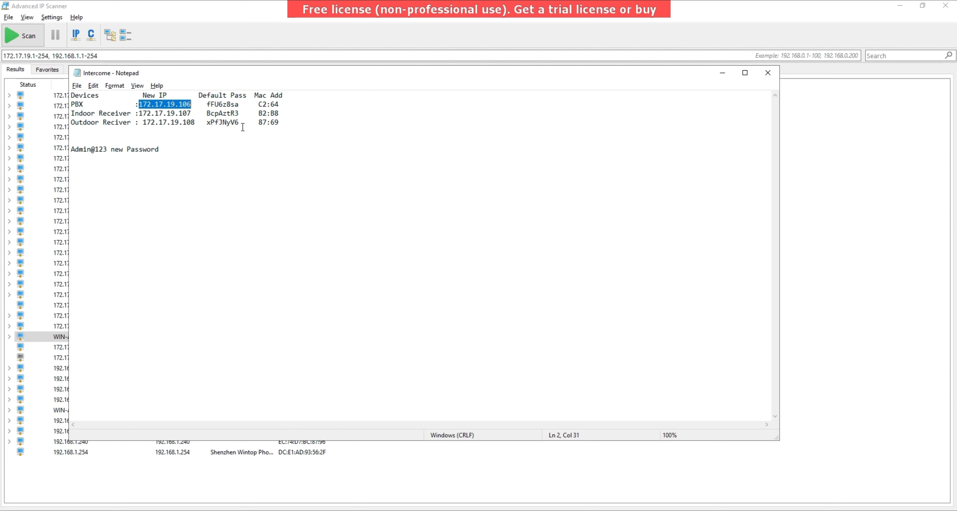
drag(274, 123, 277, 125)
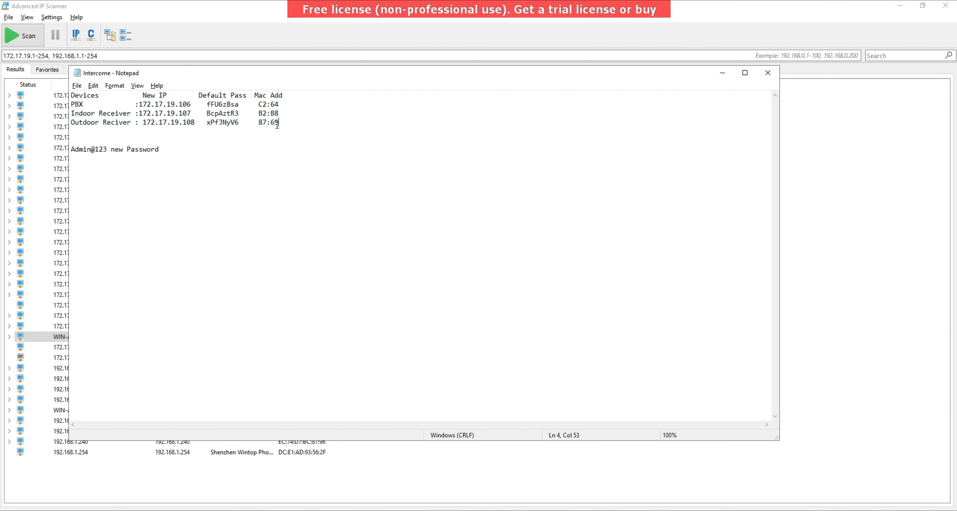
click(278, 123)
drag(278, 122, 259, 122)
key(ctrl+c)
- Filter the IP scanner by '87:' and expand the 192.168.1.240 GDS3725 entry
click(804, 321)
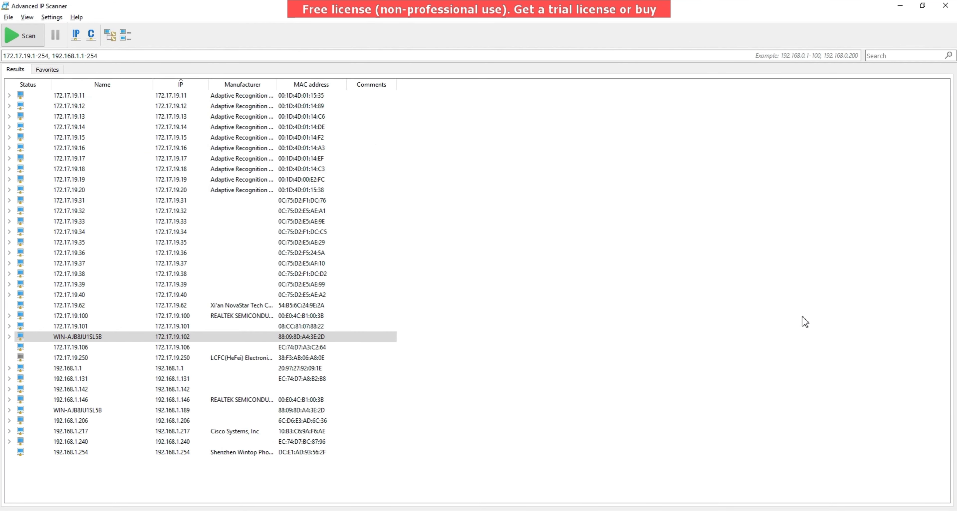
click(907, 56)
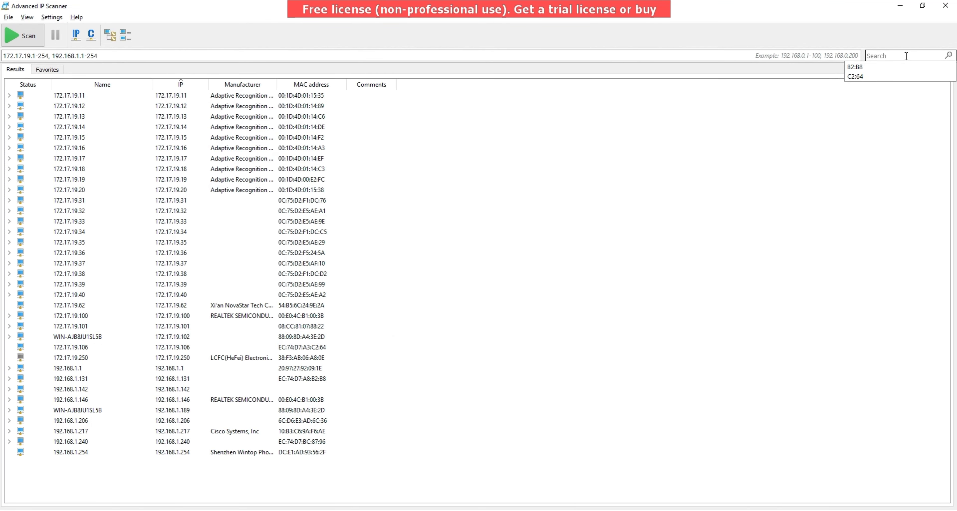
key(ctrl+v)
key(BackSpace)
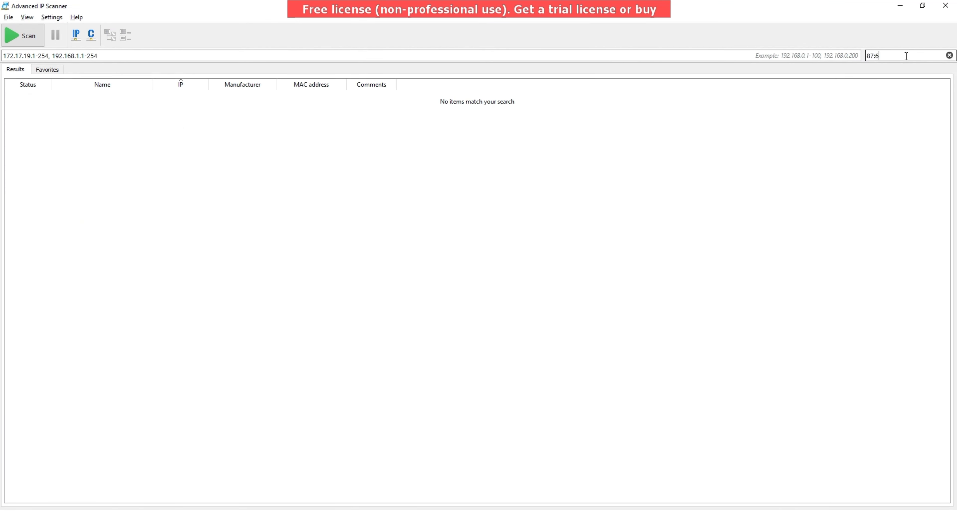
key(BackSpace)
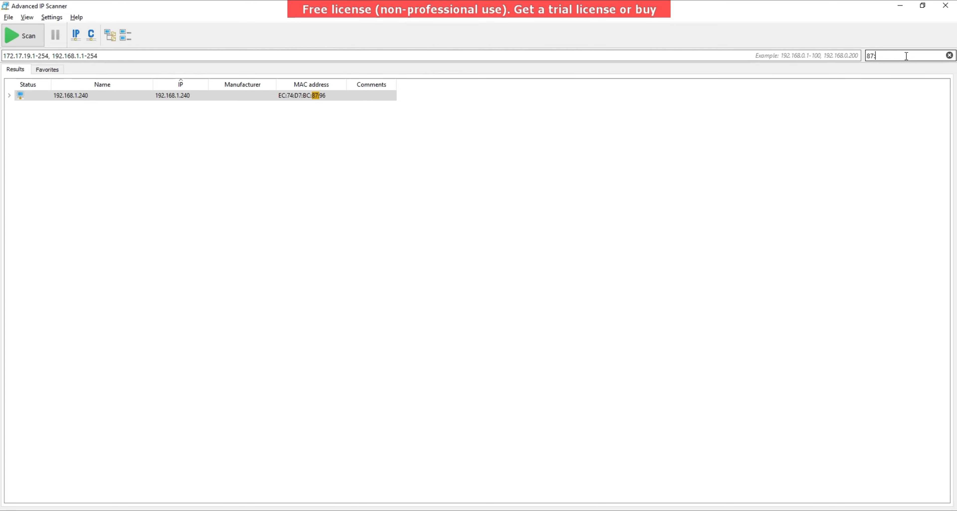
double_click(22, 95)
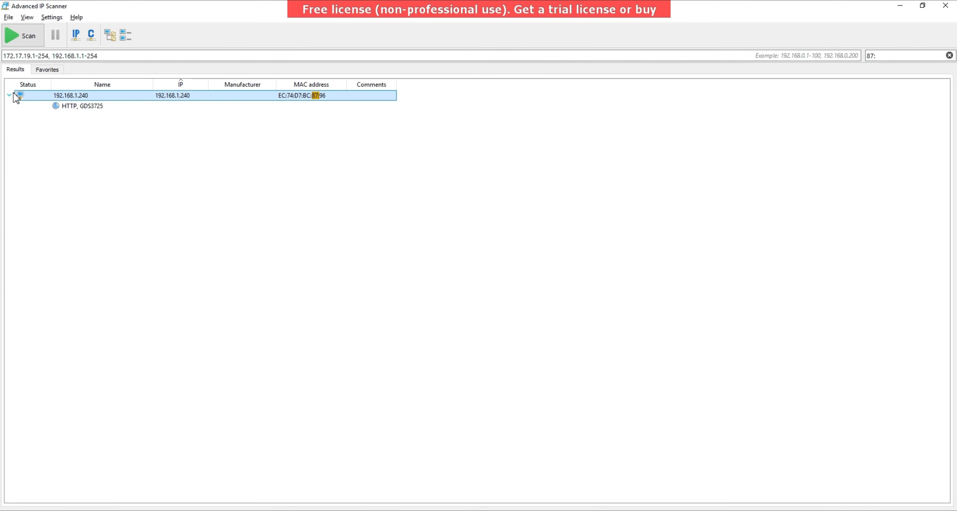
double_click(62, 107)
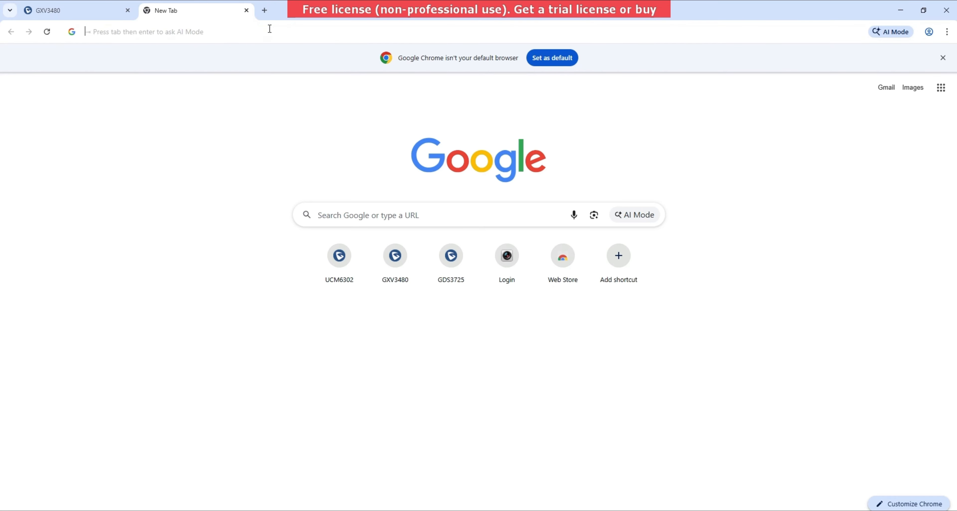
- Load 192.168.1.240 in the new tab to reach the GDS3725 login page
click(270, 29)
text(192.1)
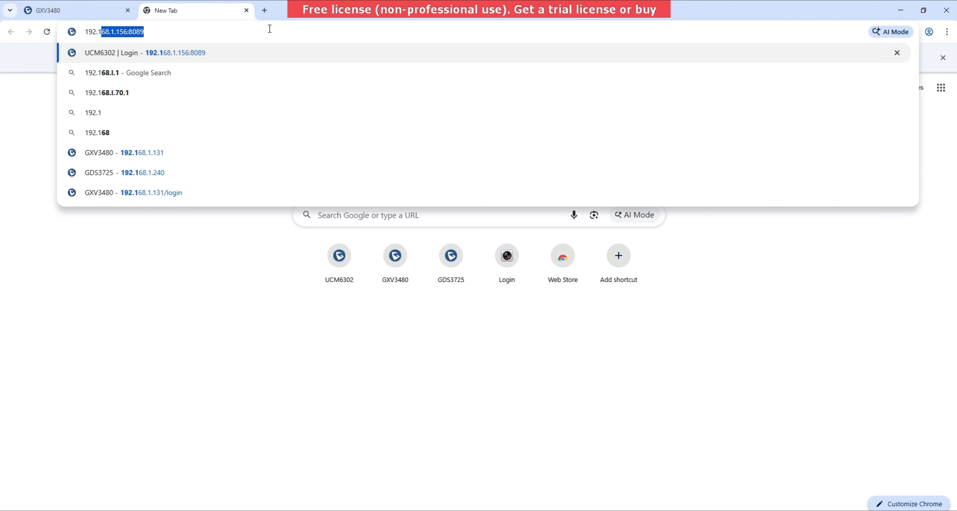
text(68.)
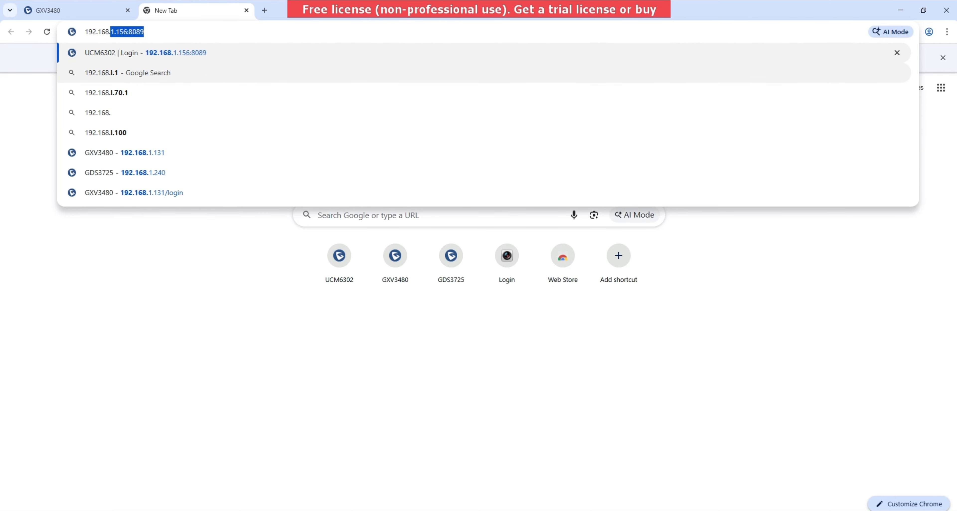
key(alt+Tab)
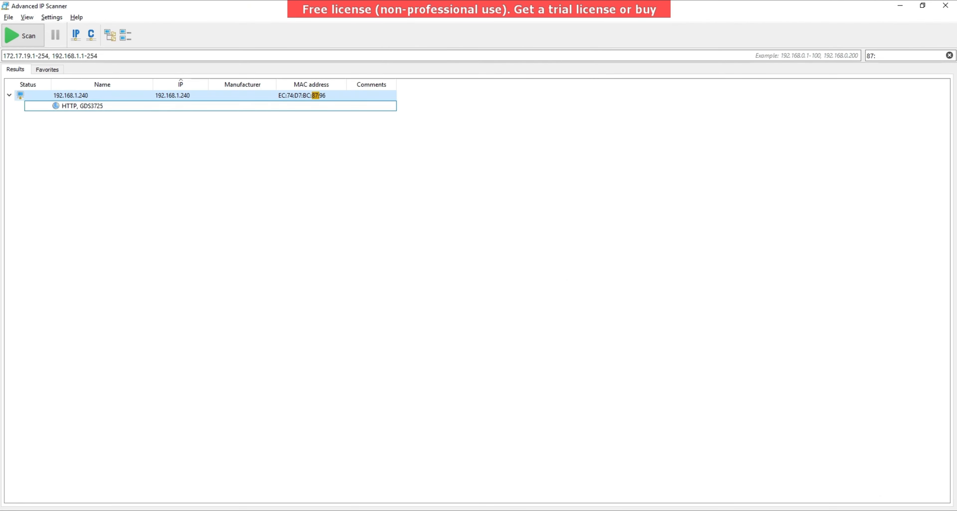
key(alt+Tab)
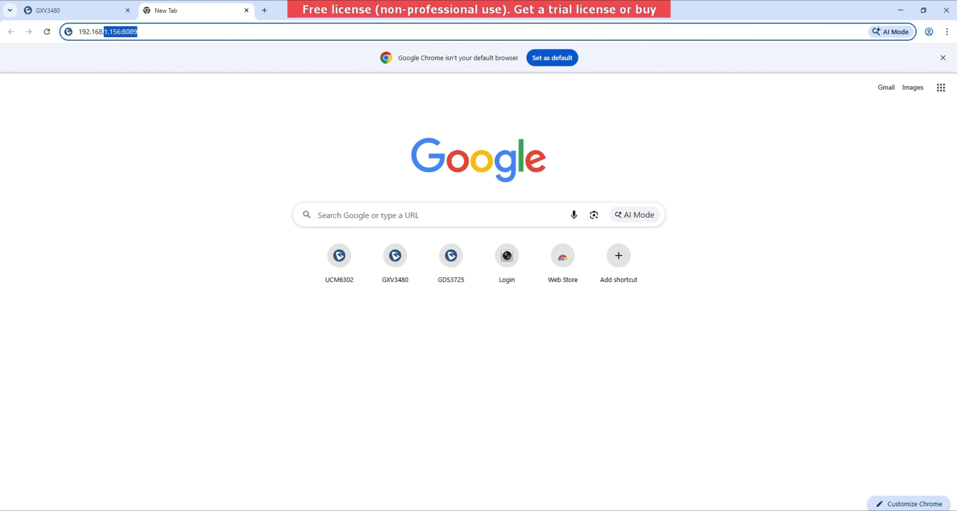
text(1.2)
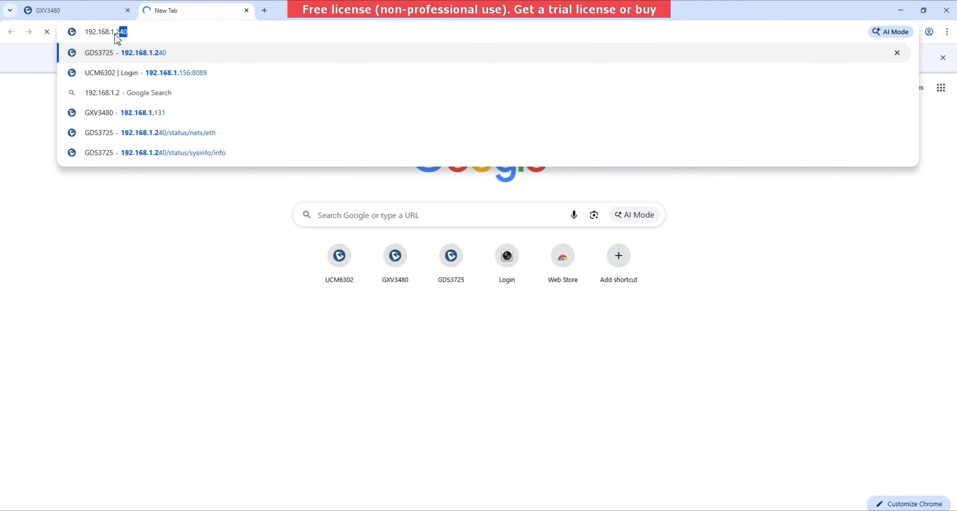
text(40)
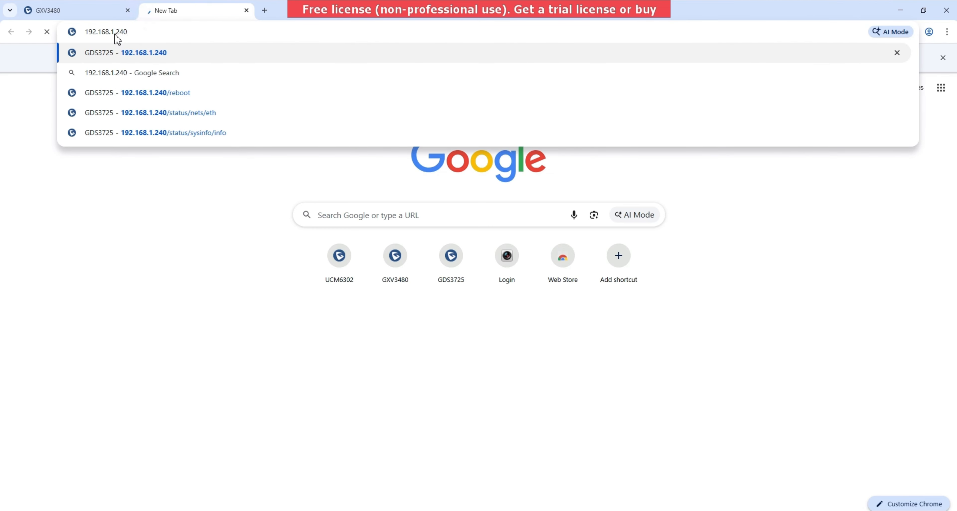
key(Return)
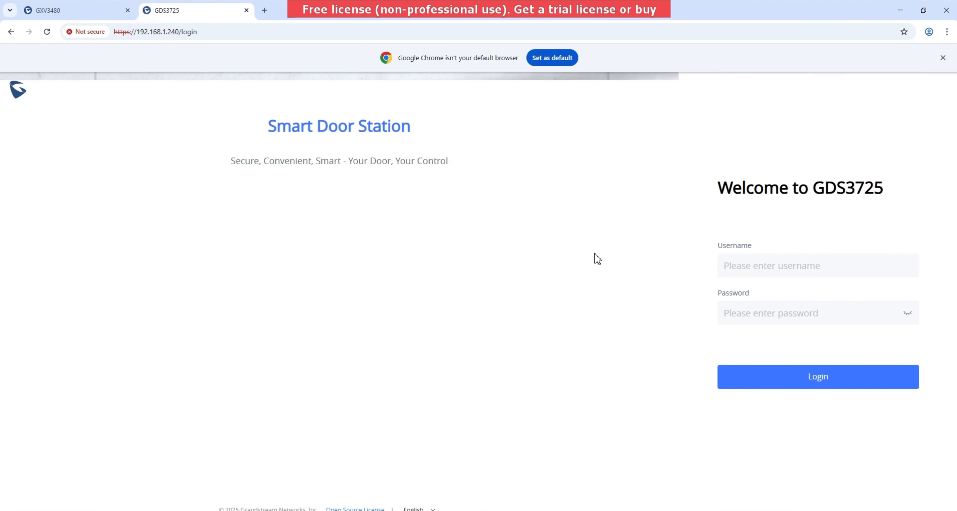
- Log in to the GDS3725 as admin with the default password copied from the notes
text(admin)
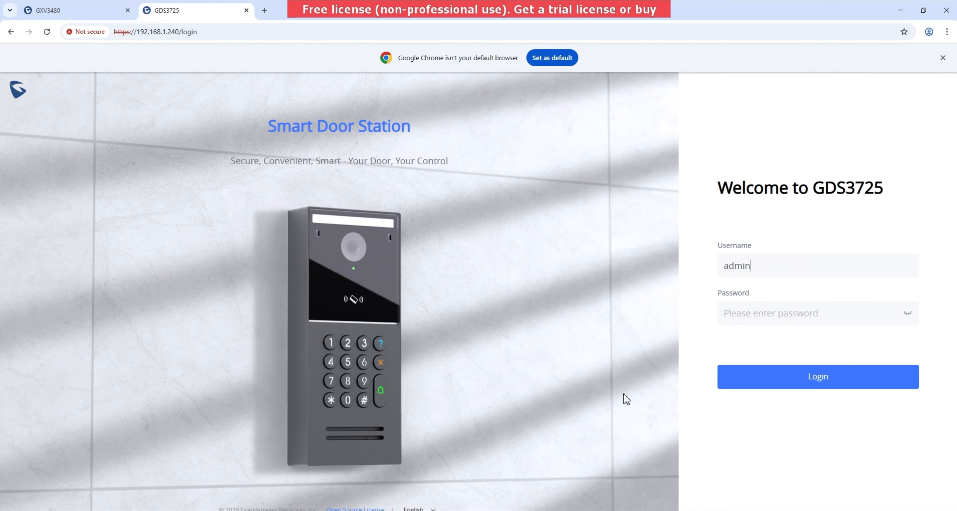
click(292, 510)
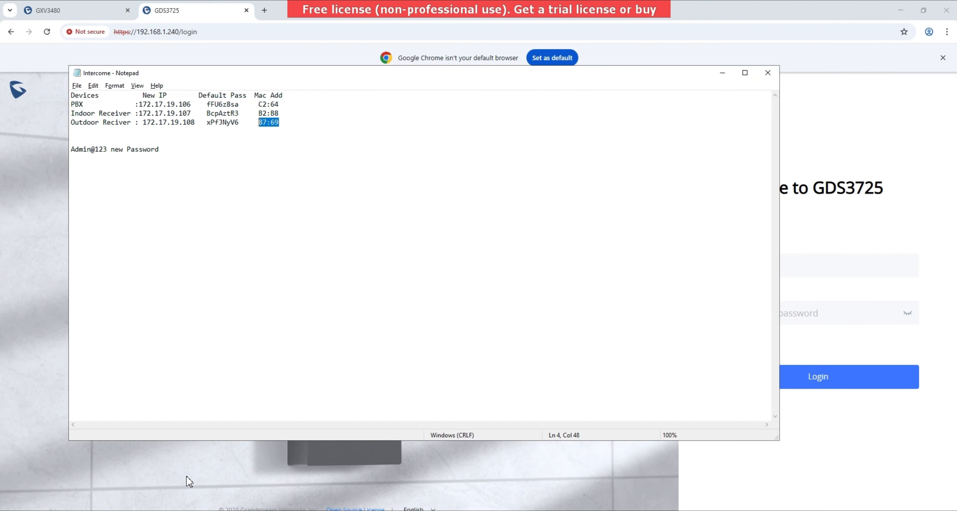
click(207, 122)
drag(207, 123, 240, 127)
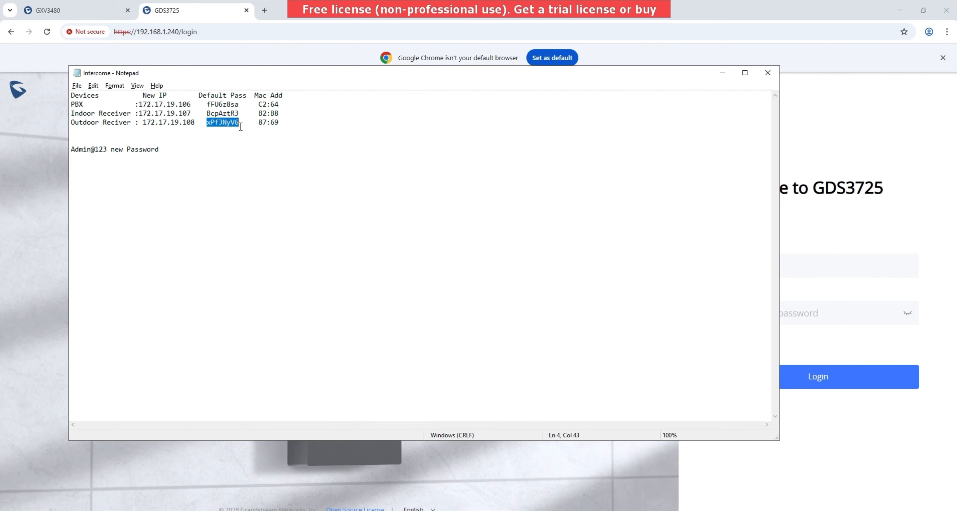
click(832, 305)
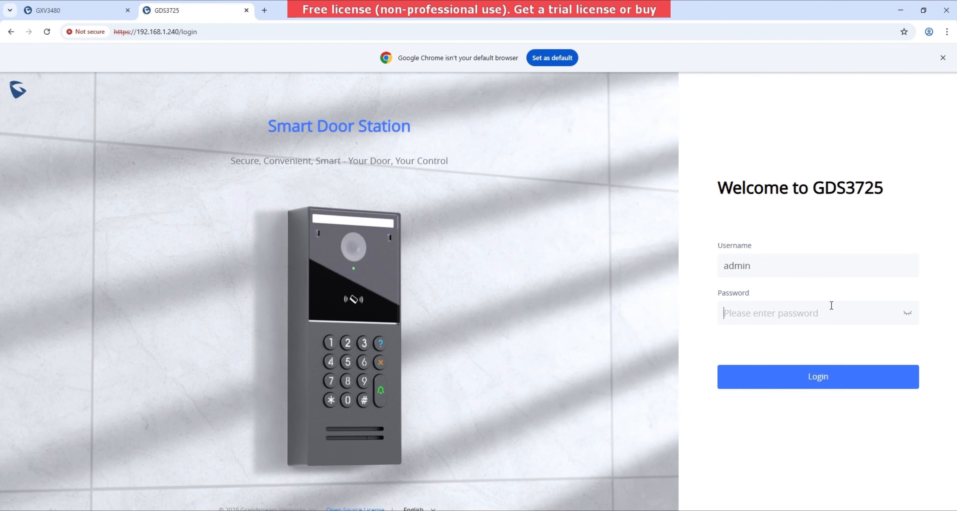
key(ctrl+v)
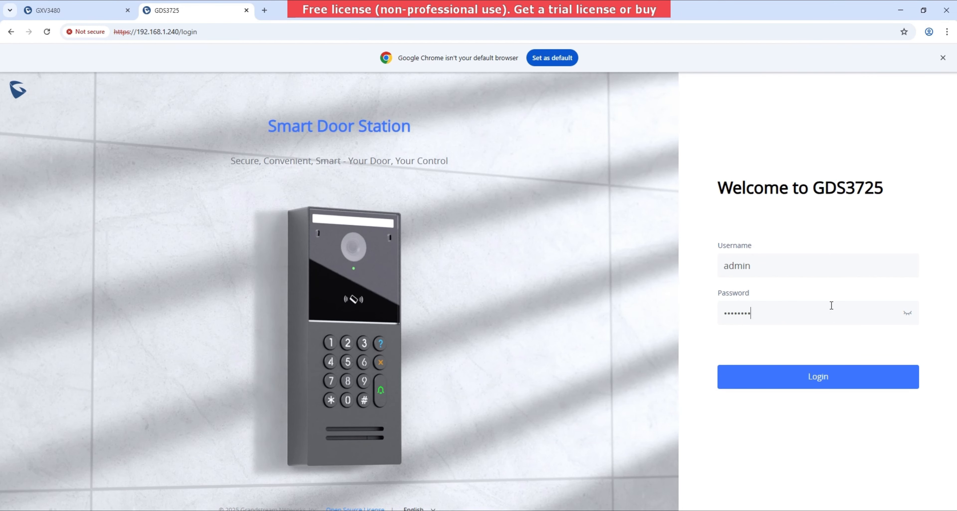
click(832, 376)
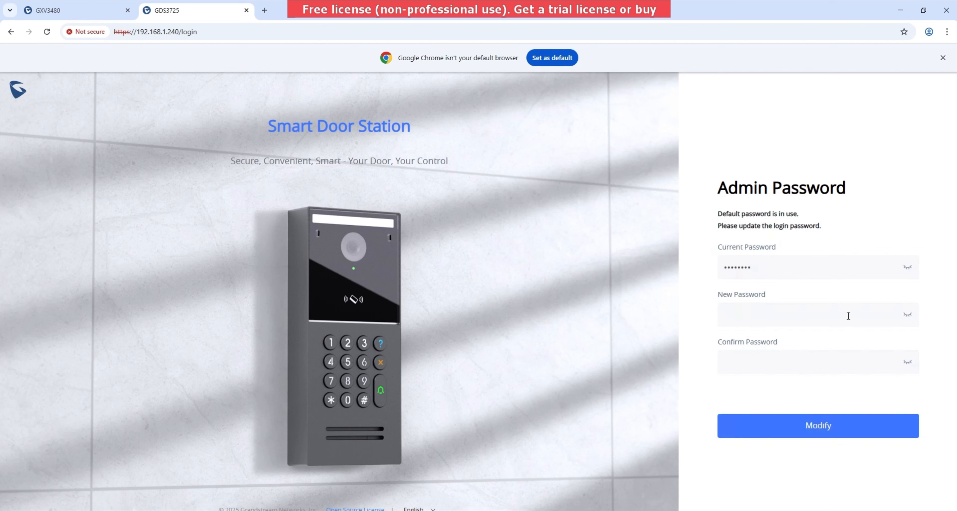
- Enter and confirm the new admin password, reveal both, and save the change
click(848, 315)
text(*********)
click(762, 364)
text(*********)
click(913, 362)
click(912, 316)
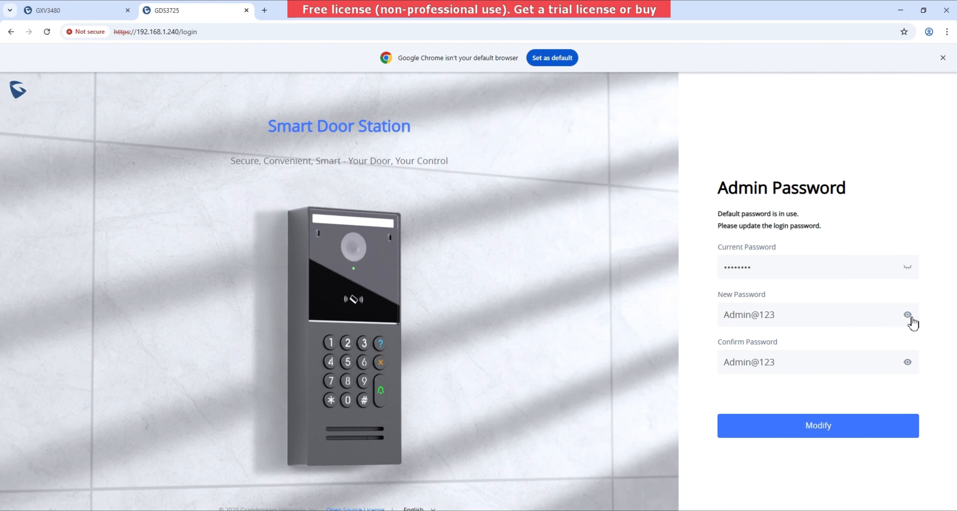
click(841, 428)
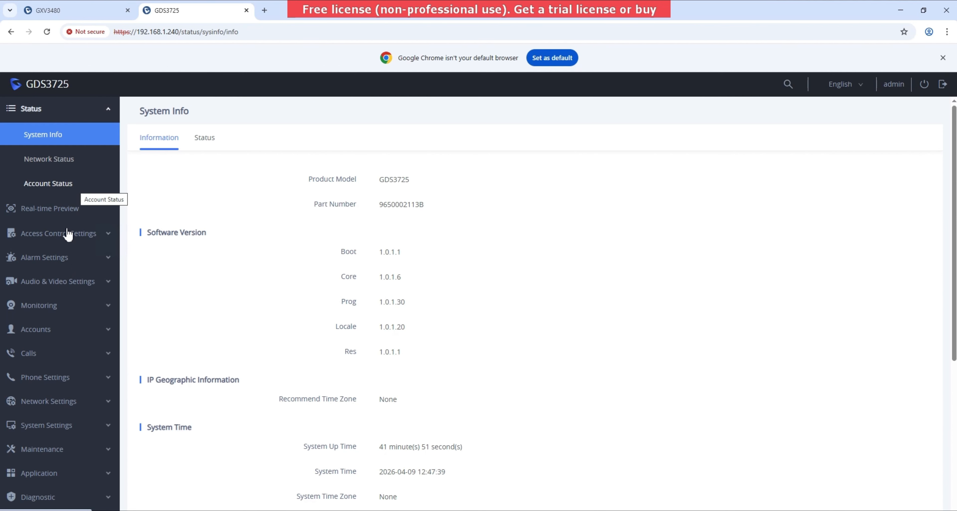
- Activate GDS3725 Account 1 and name it 'Main Tenent Entry'
click(53, 328)
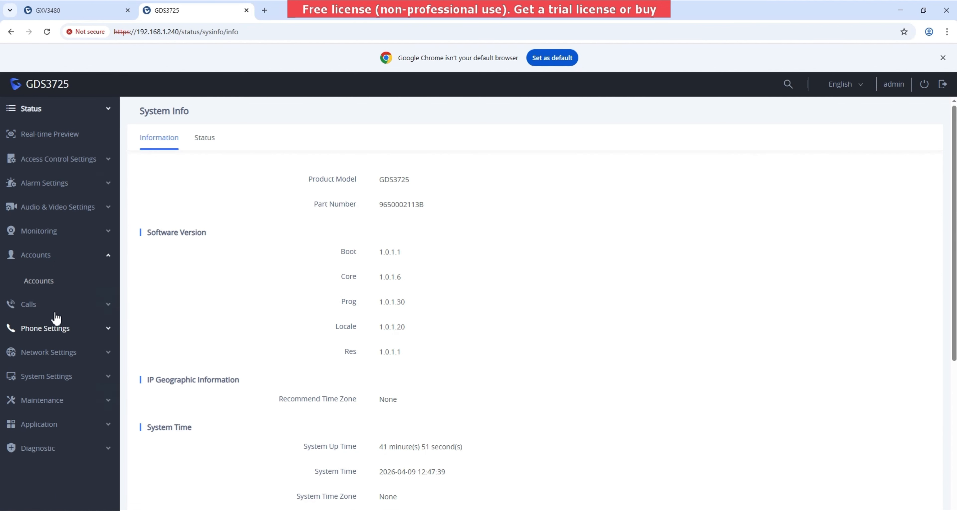
click(63, 283)
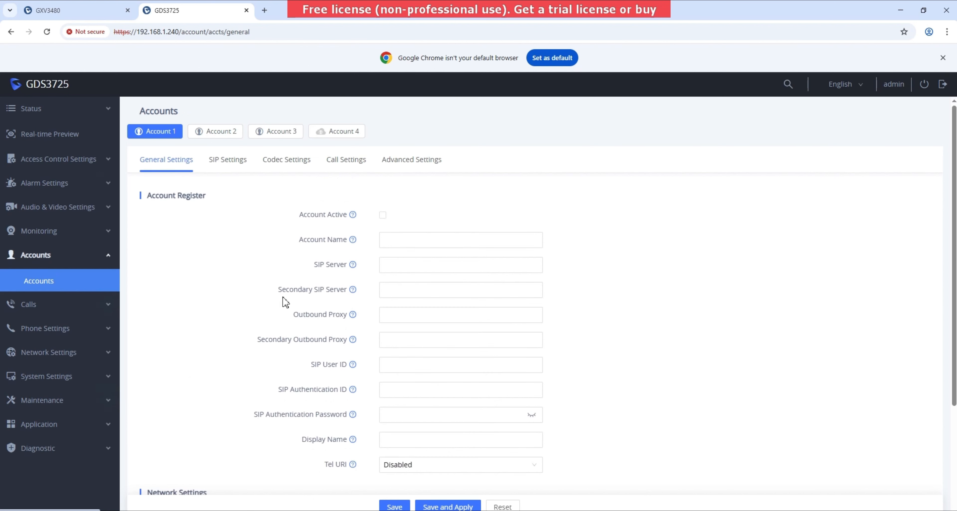
click(383, 216)
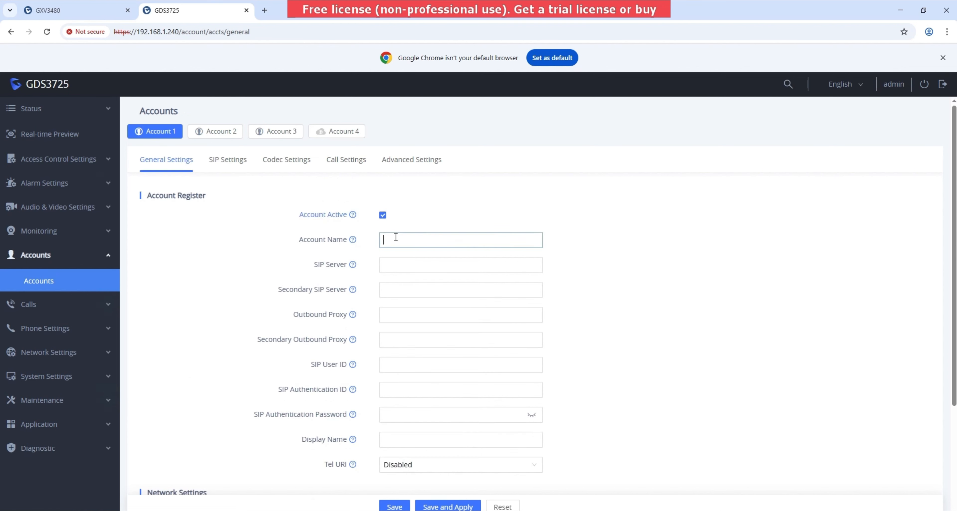
click(396, 237)
text(o)
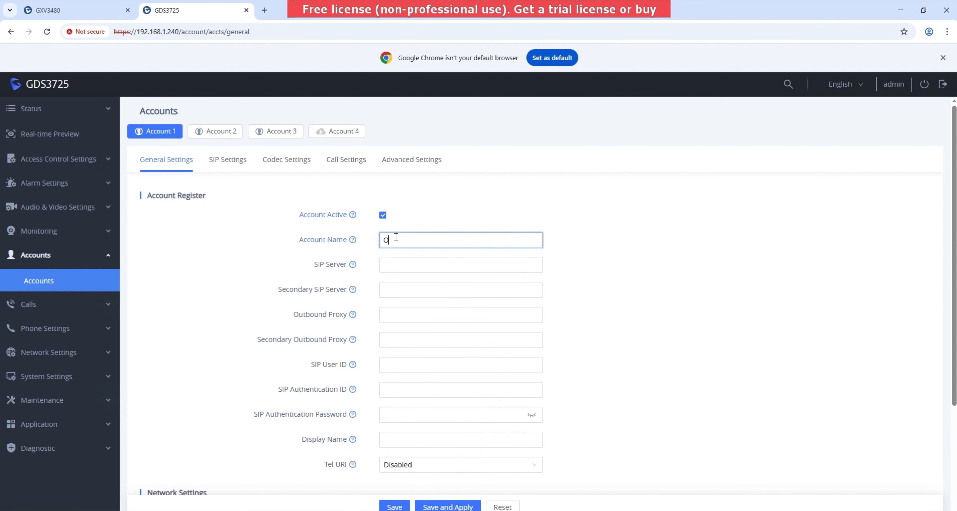
key(BackSpace)
text(Main Tenent Entry)
right_click(414, 240)
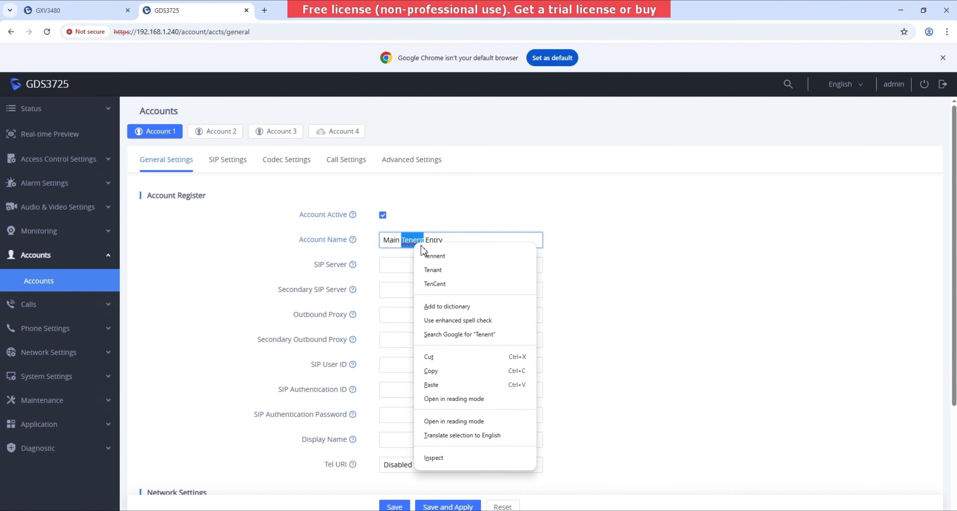
click(427, 255)
click(415, 260)
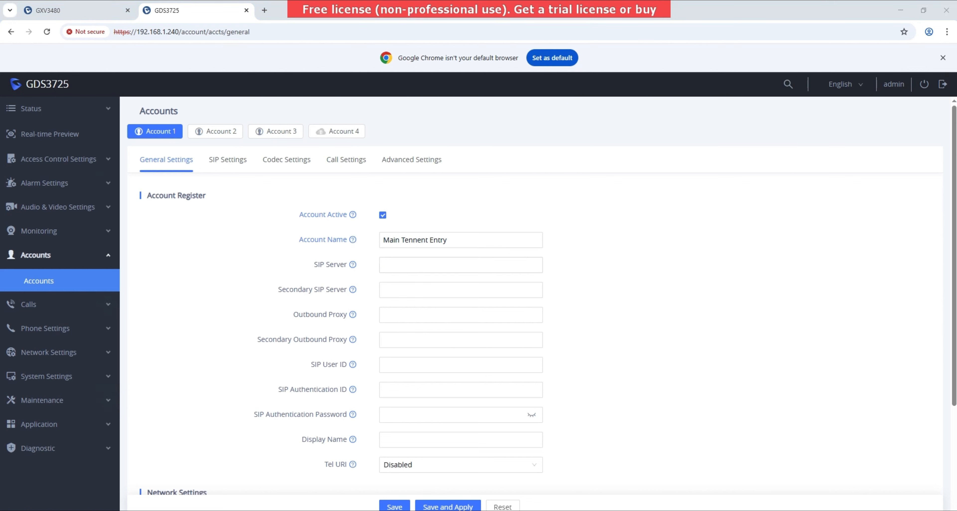
click(418, 240)
- Set the SIP Server to 172.17.19.106, copied from the notes
mouse_move(183, 509)
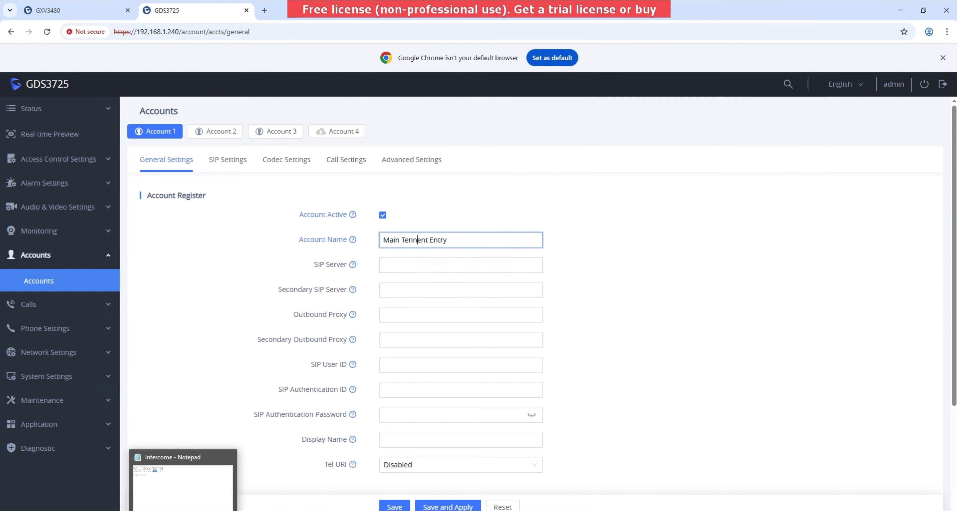
click(183, 484)
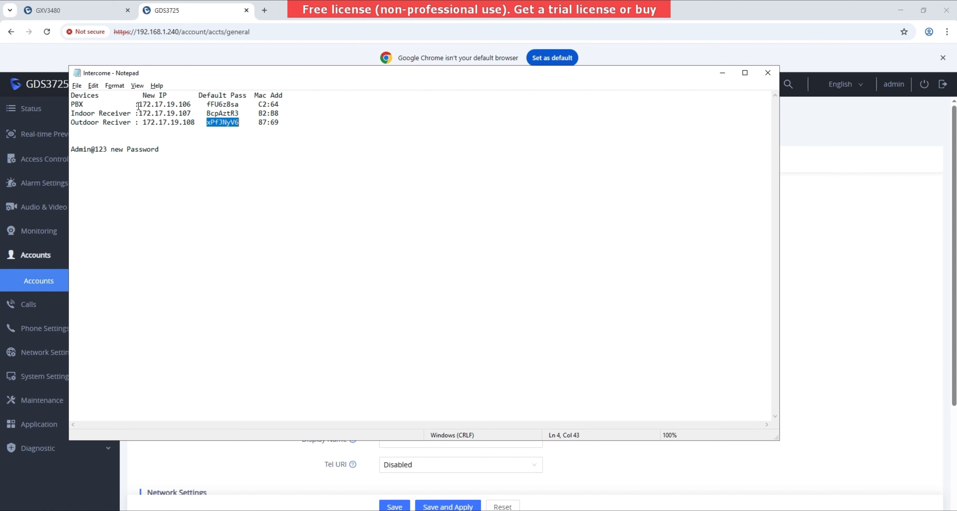
drag(139, 105, 192, 102)
key(ctrl+c)
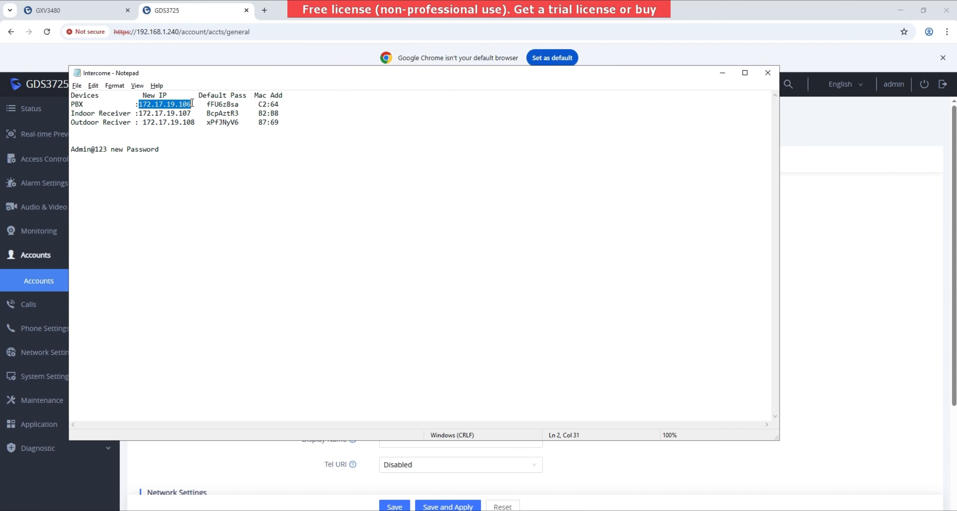
click(786, 285)
click(440, 261)
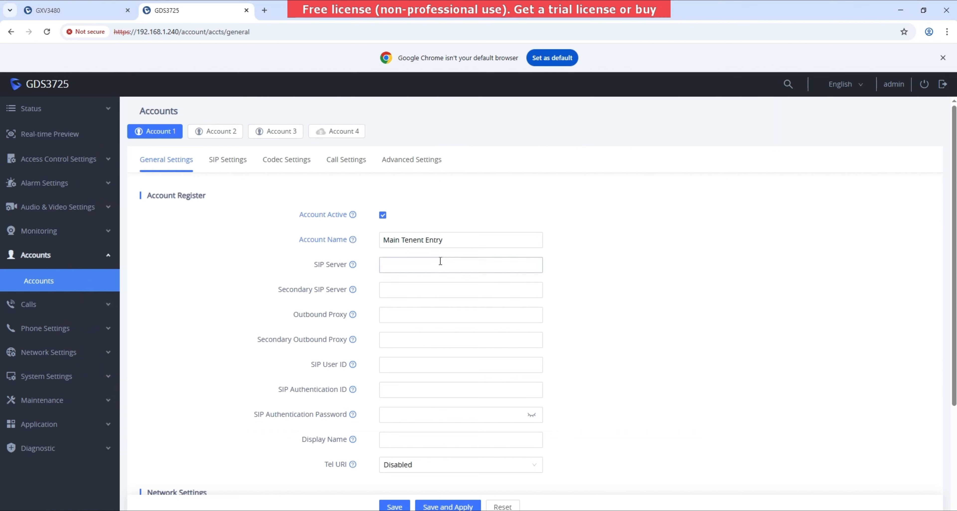
click(440, 260)
key(ctrl+v)
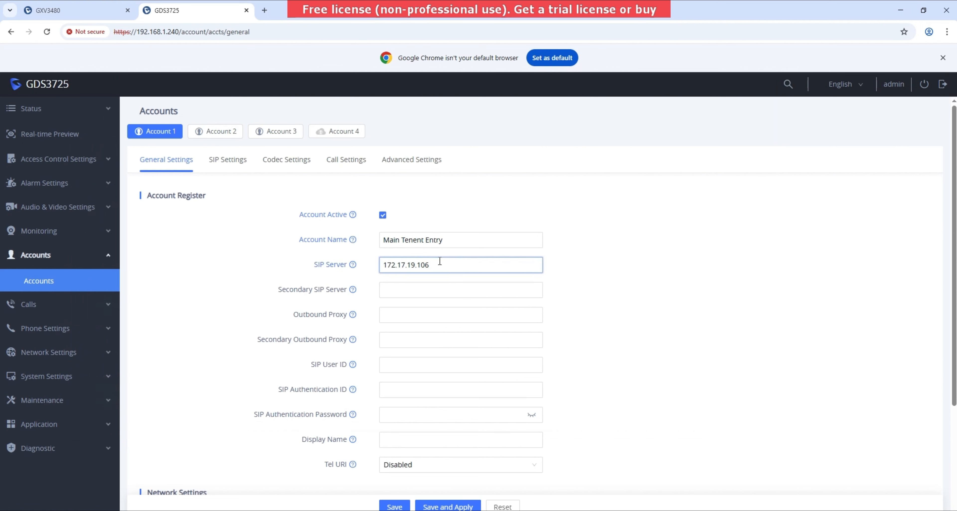
- Enter SIP User ID and Authentication ID 1001 with the password, then save and apply
click(422, 367)
text(1001)
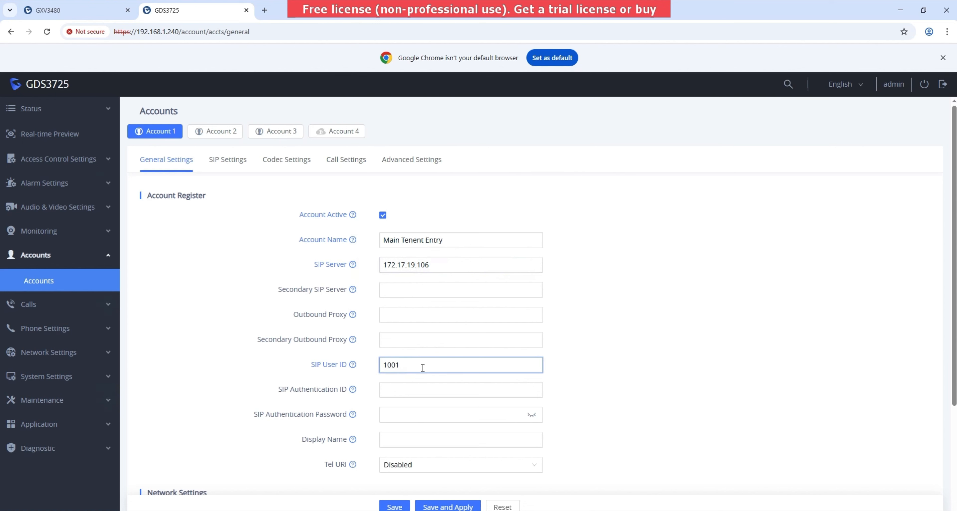
click(405, 396)
text(1001)
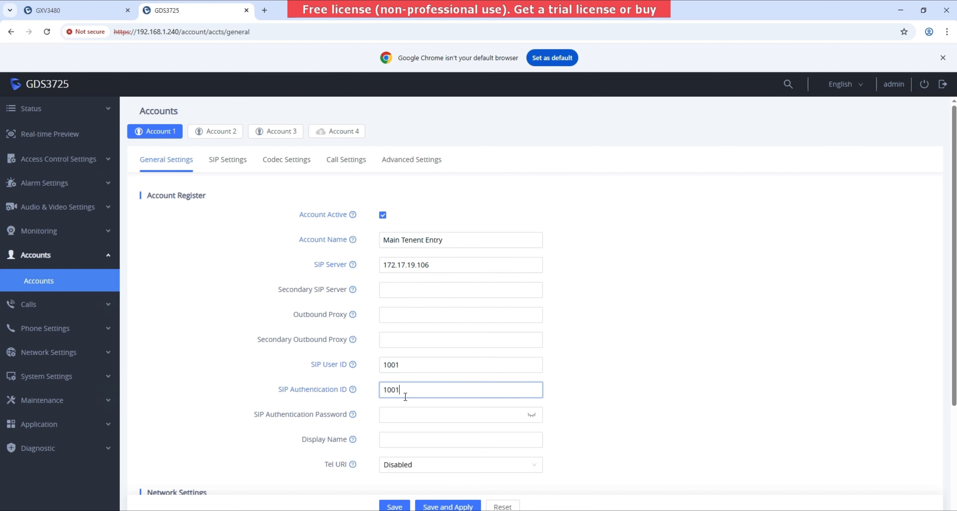
click(399, 417)
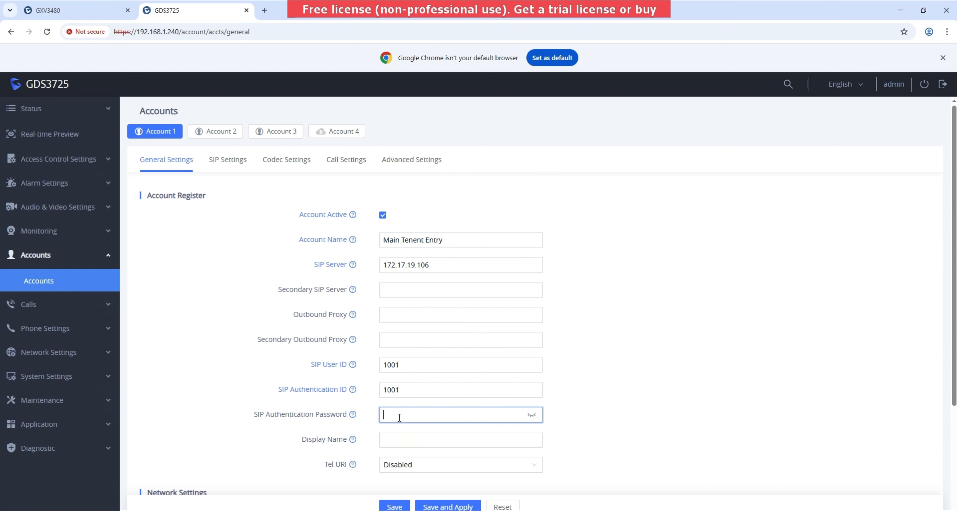
text(12345)
text(••••)
click(531, 415)
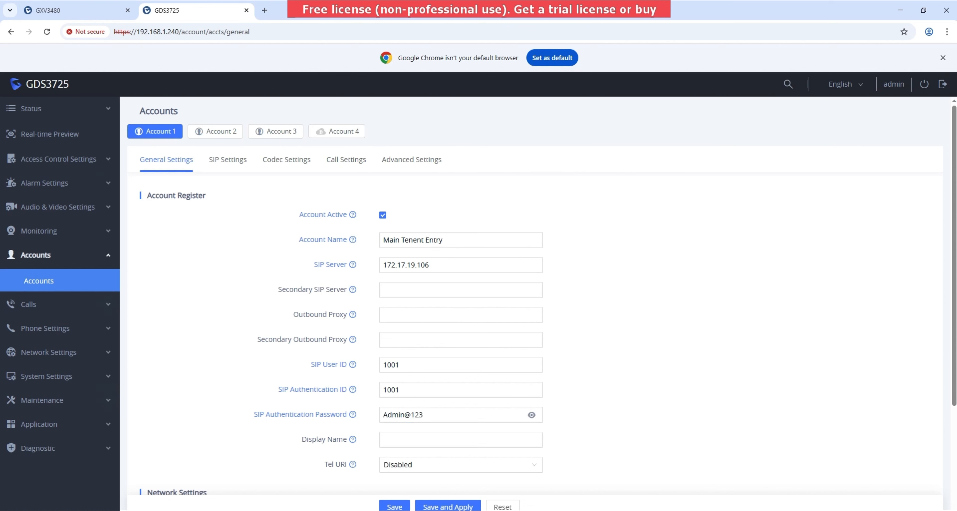
click(447, 507)
click(265, 10)
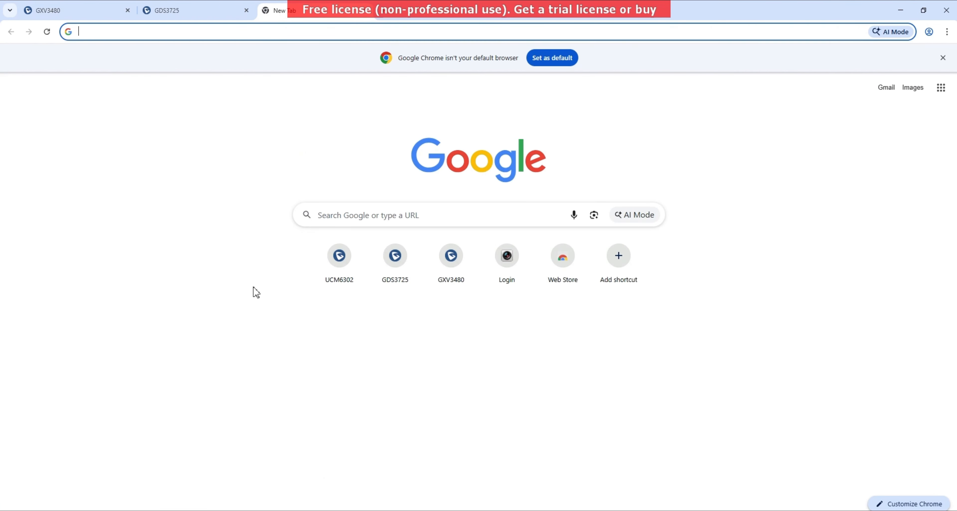
- Copy the PBX IP 172.17.19.106 from the notes and return to Chrome's empty address bar
key(alt+Tab)
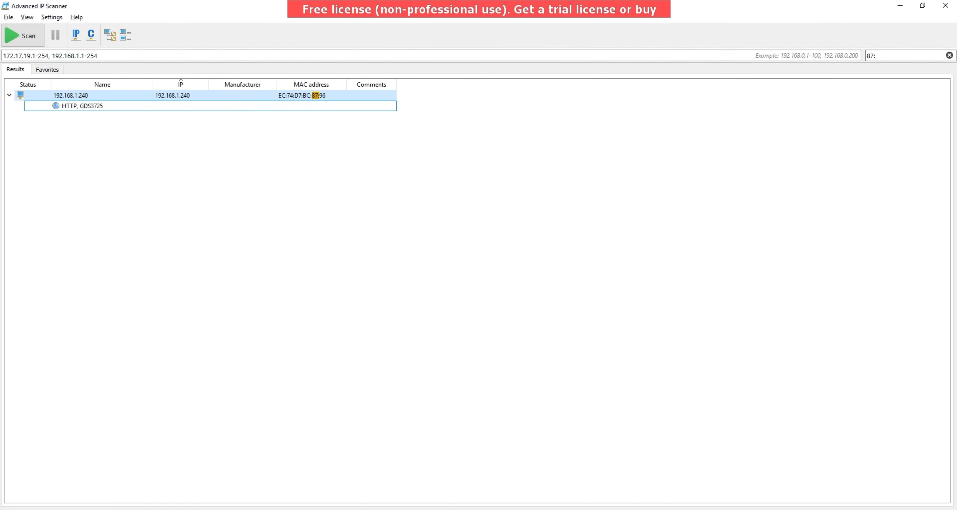
key(alt+Tab)
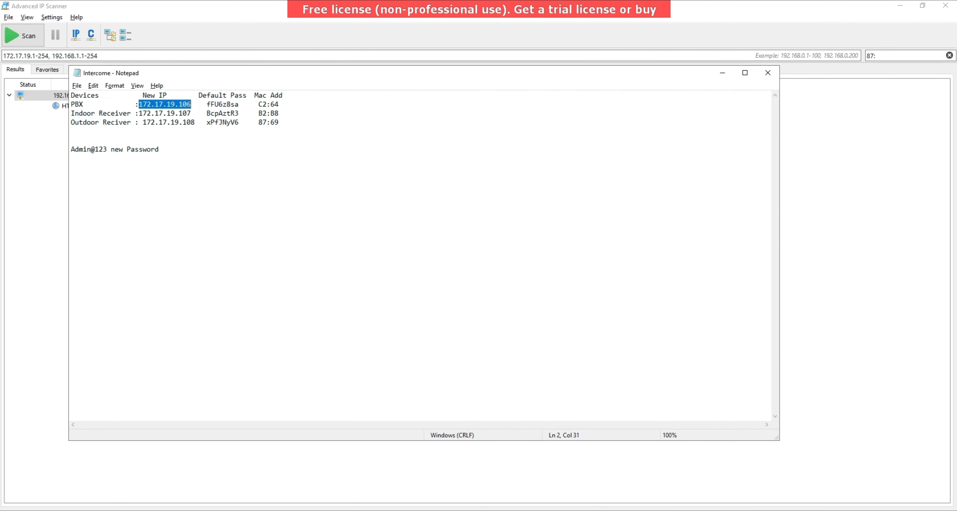
right_click(184, 105)
click(228, 133)
click(133, 510)
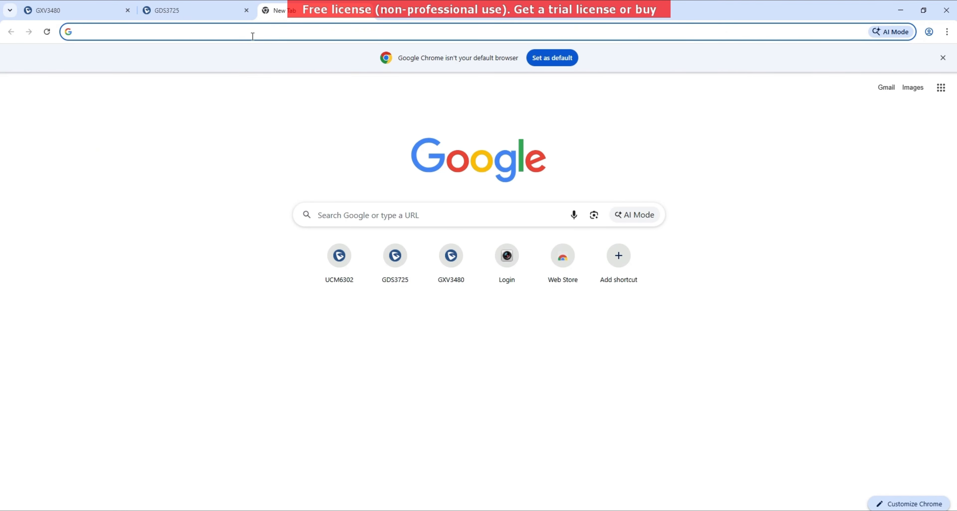
click(253, 36)
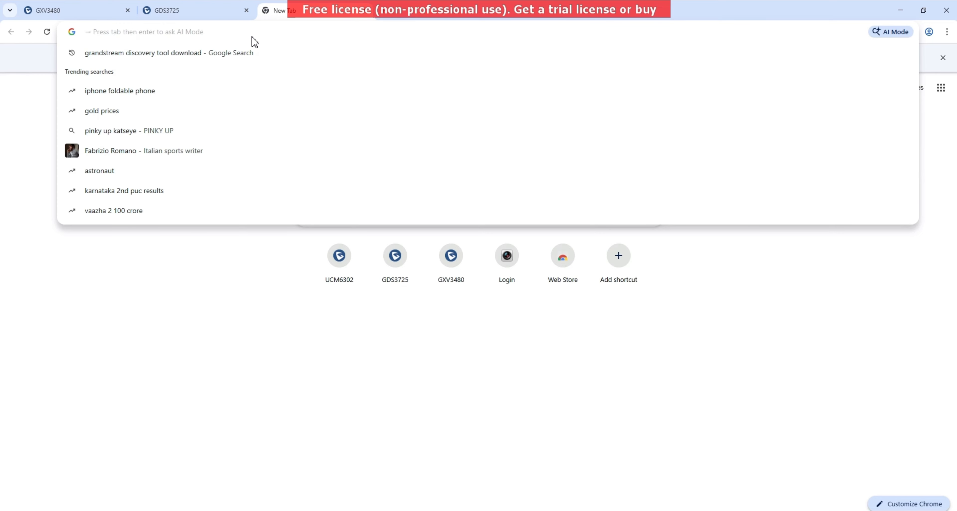
- Load 172.17.19.106:8089 past the certificate warning and move the PBX tab to the front
key(ctrl+v)
key(Return)
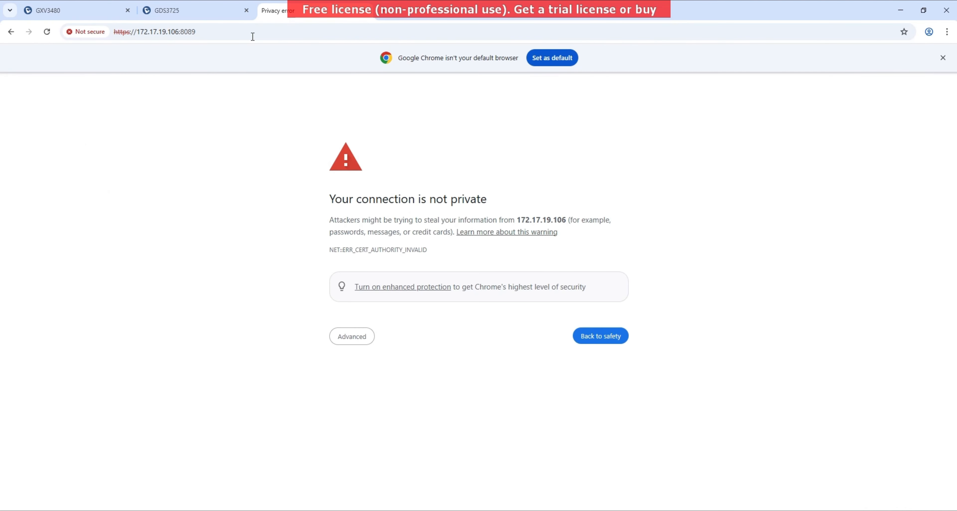
click(351, 344)
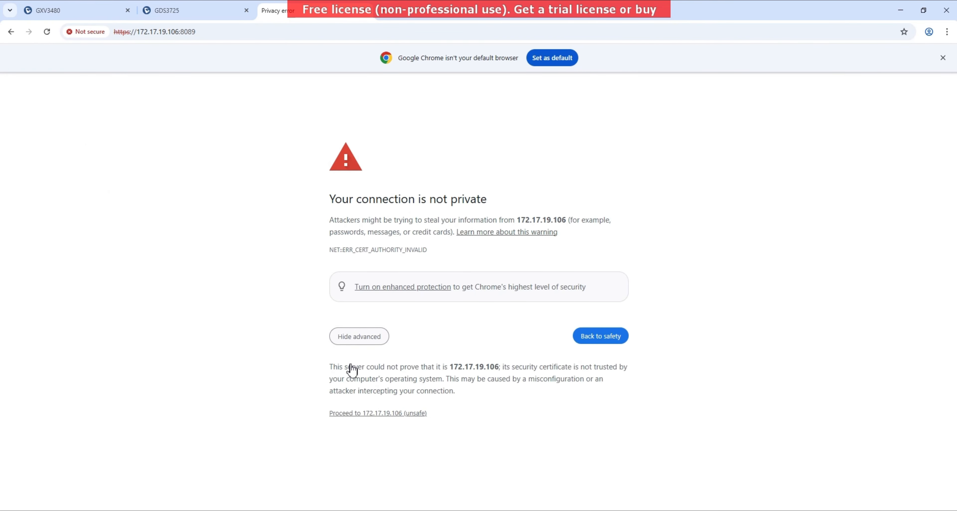
click(387, 412)
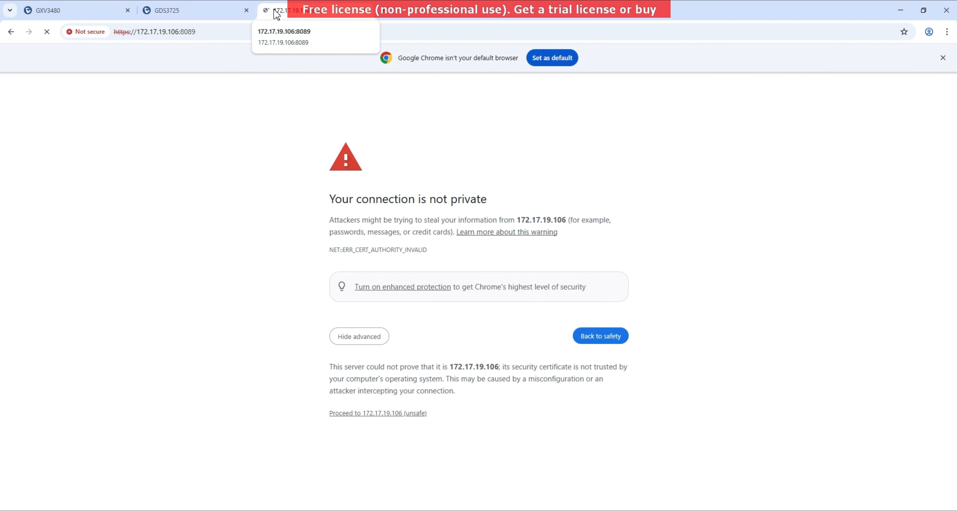
drag(277, 14, 32, 5)
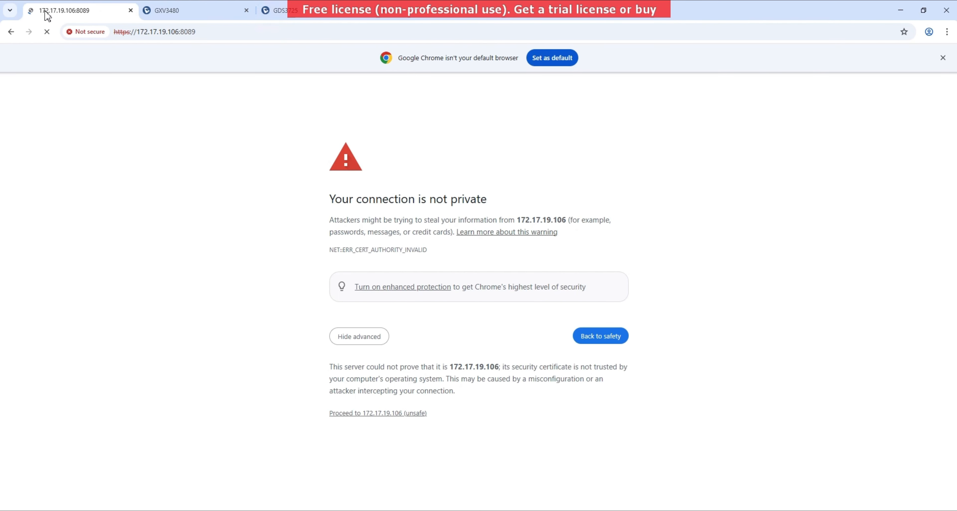
- Sign in to the UCM6302 as admin with its password
text(admin)
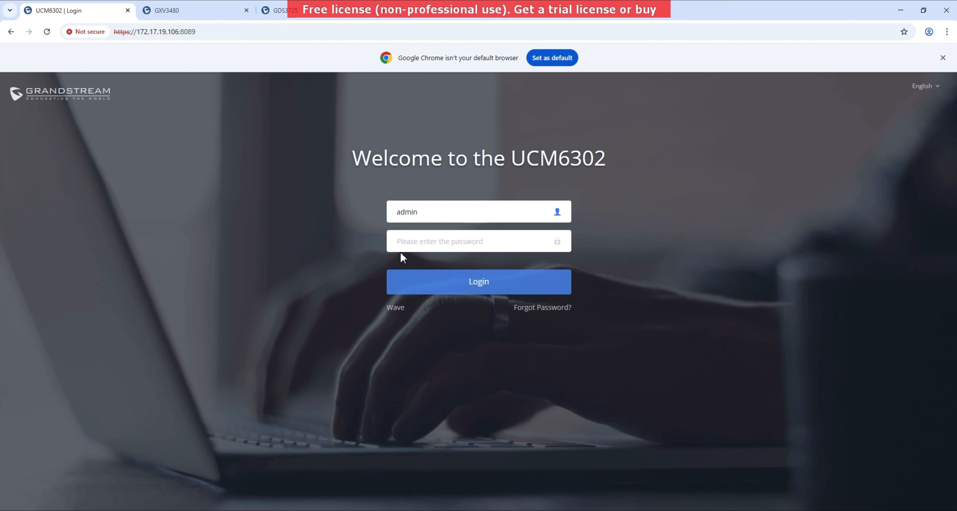
key(Tab)
text(**********)
key(Return)
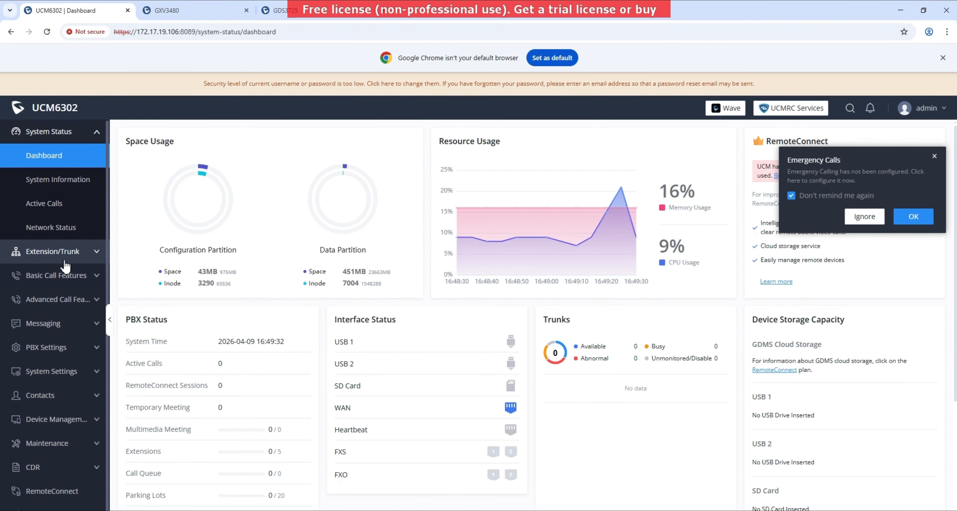
- Check the Extensions list for 1000–1004, dismiss the Emergency Calls notice, then return to the GXV3480 tab
click(72, 252)
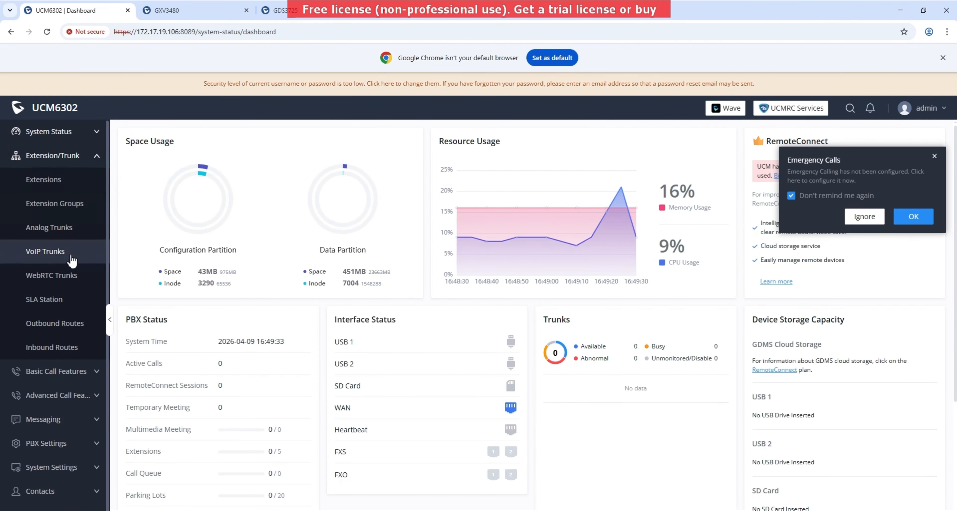
click(65, 179)
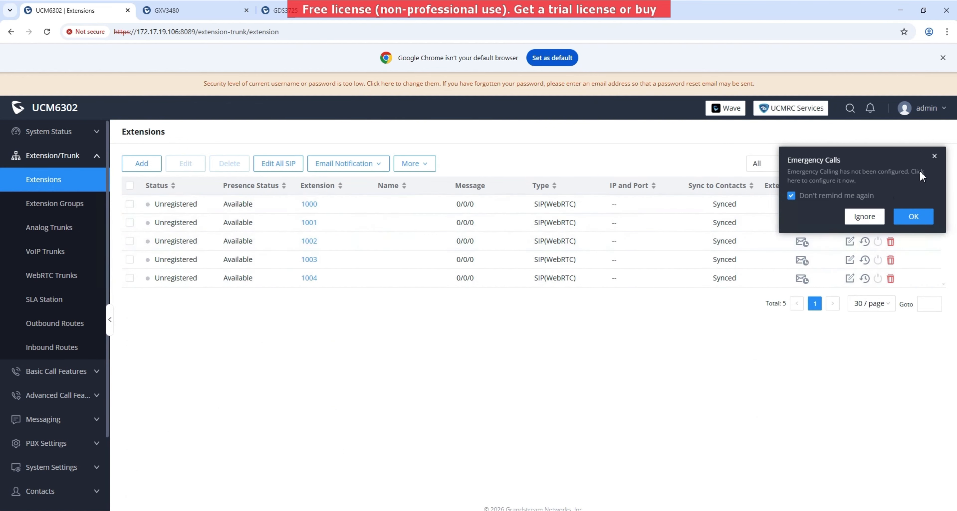
click(935, 156)
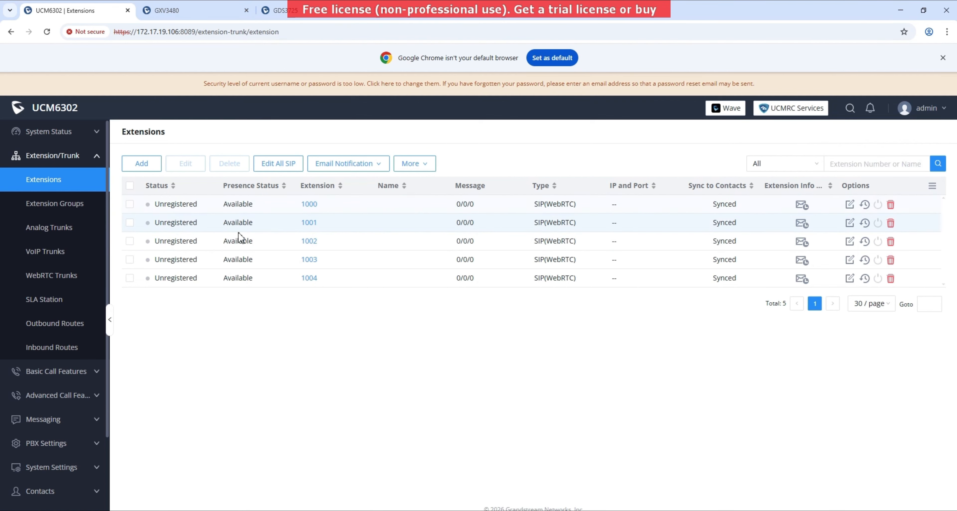
click(188, 5)
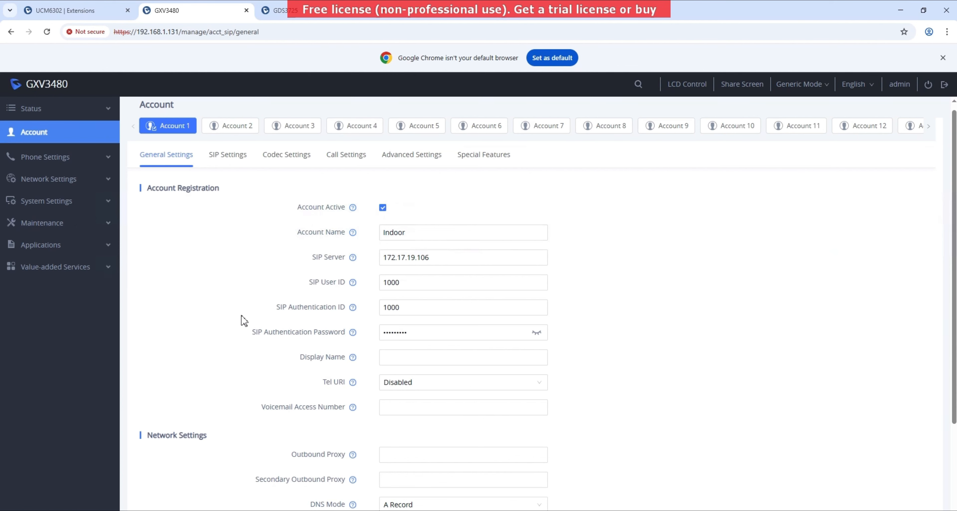
- Switch the GXV3480's Ethernet IPv4 addressing from DHCP to Static IP
scroll(244, 320, down, 1)
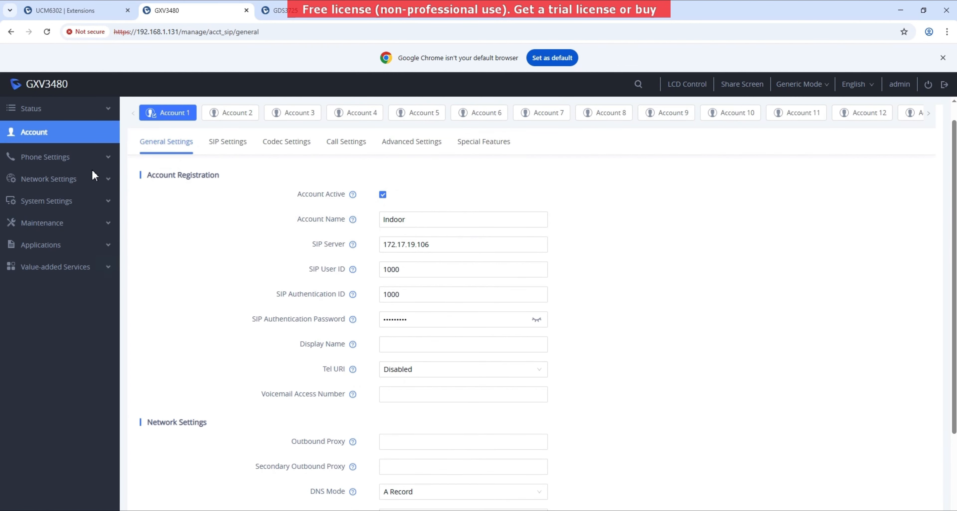
click(65, 182)
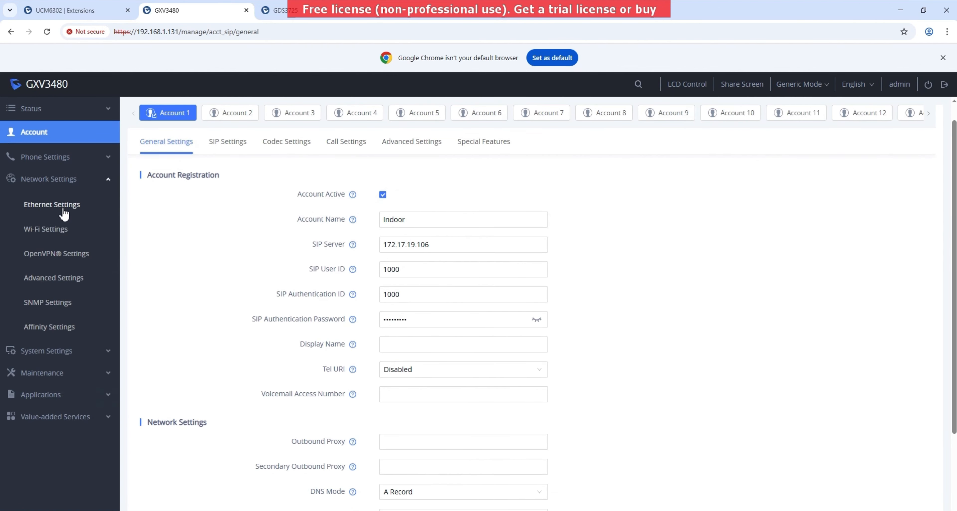
click(58, 206)
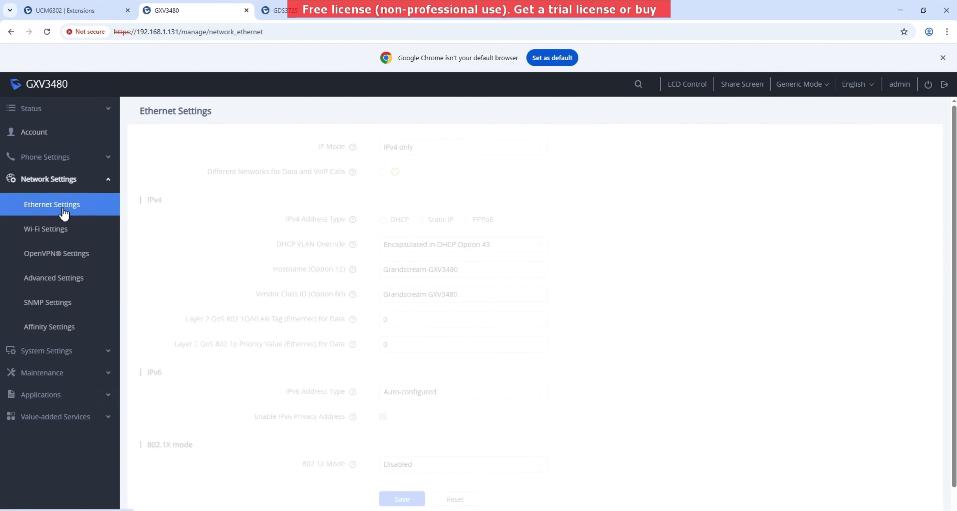
click(439, 223)
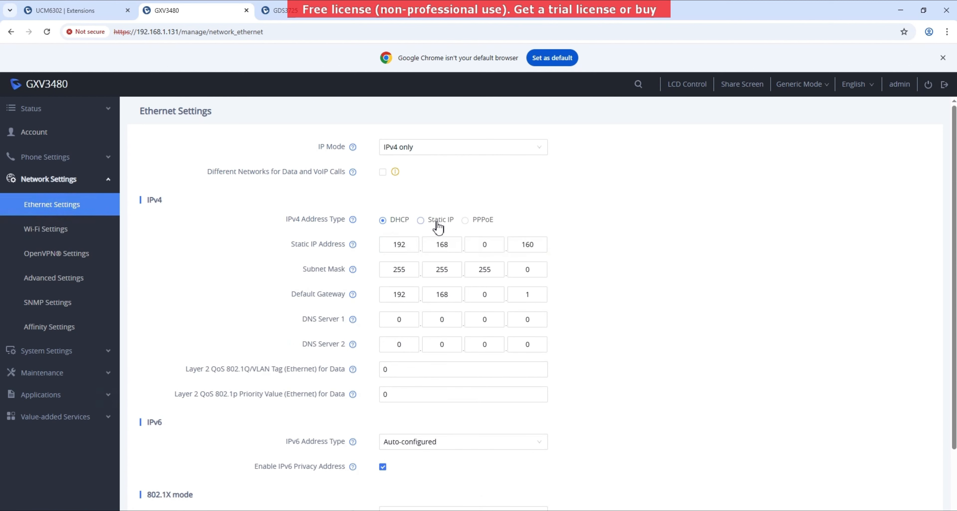
double_click(501, 250)
- Set the static IP address to 172.17.19.107, checked against the notes
key(alt+Tab)
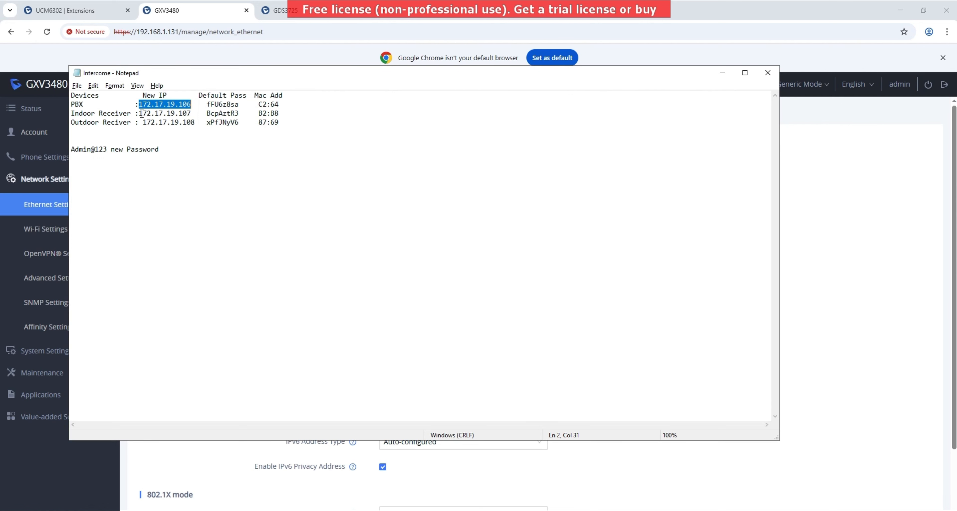
drag(142, 113, 169, 111)
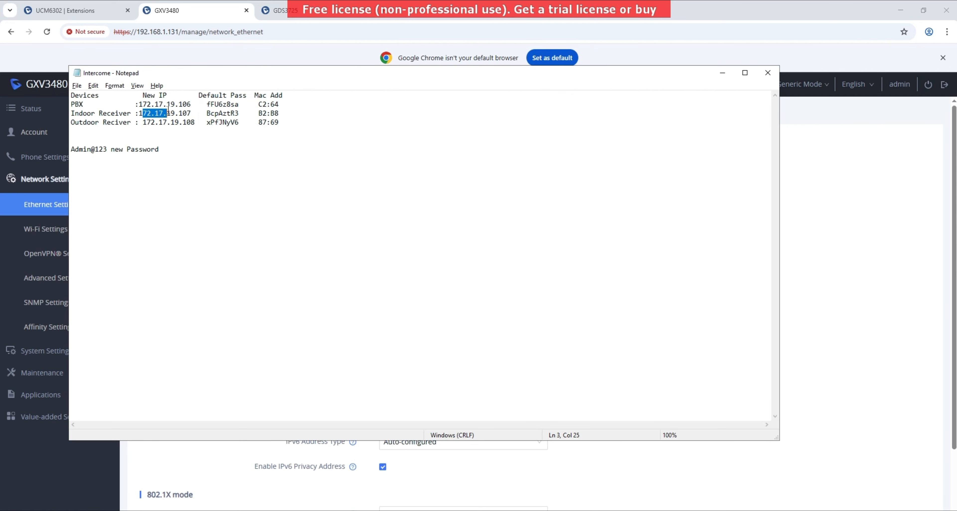
click(797, 341)
click(402, 239)
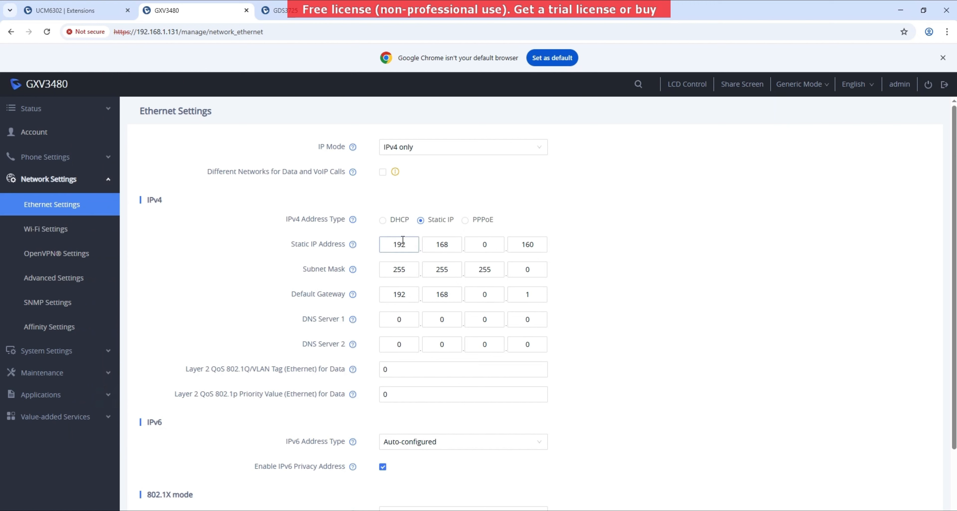
double_click(402, 240)
text(172)
double_click(446, 244)
text(1)
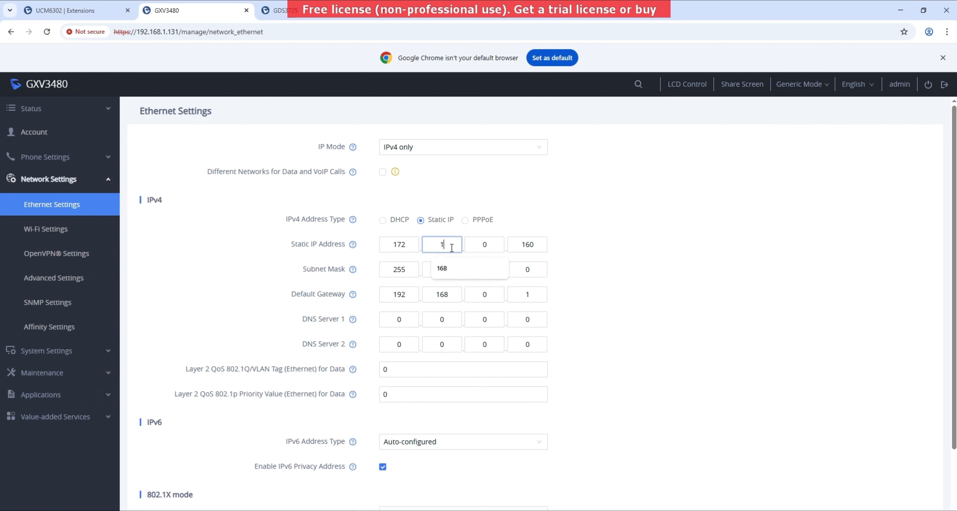
text(7)
double_click(482, 242)
text(1)
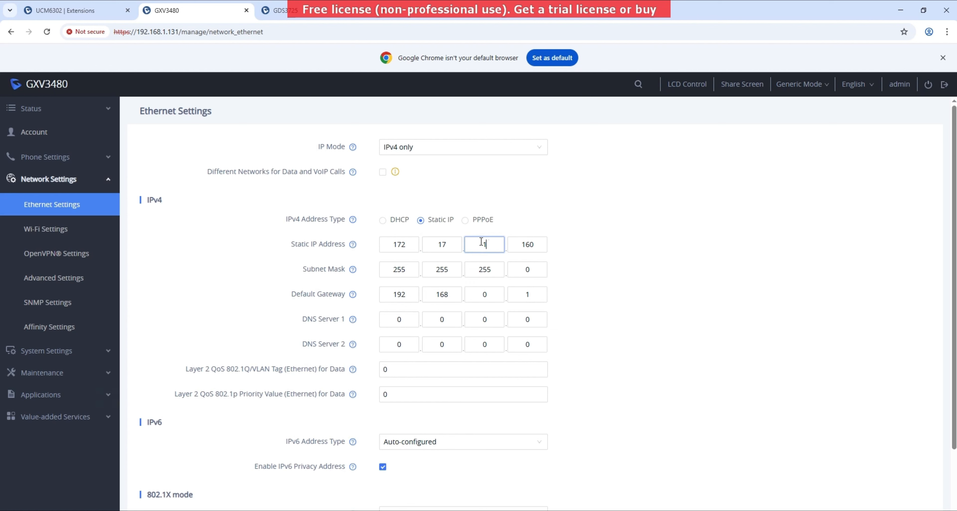
text(9)
double_click(531, 246)
text(1)
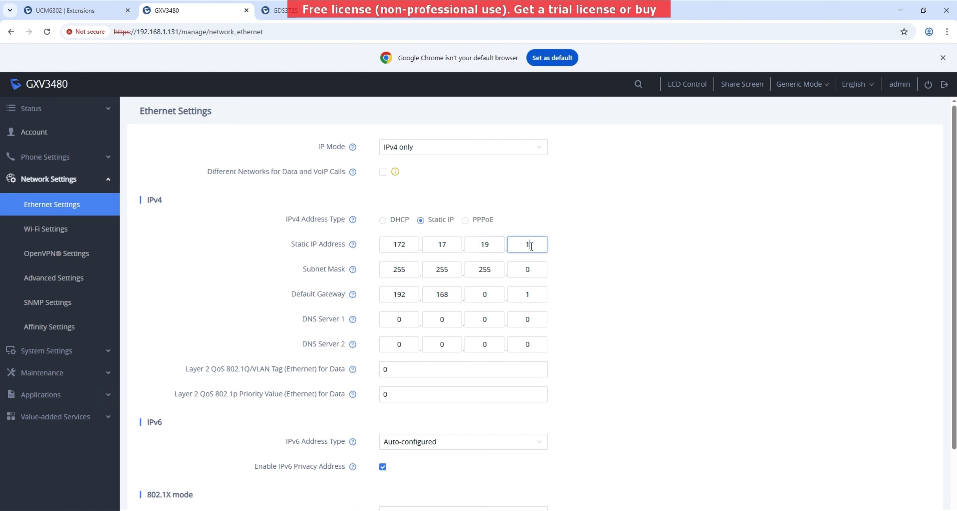
text(1)
key(BackSpace)
text(07)
- Set the default gateway to 172.17.19.200
double_click(391, 290)
text(1)
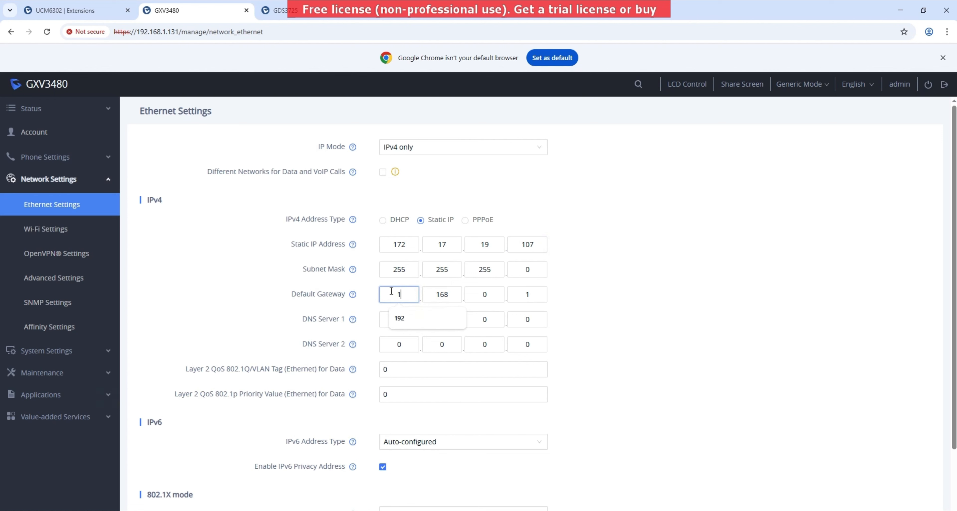
text(72)
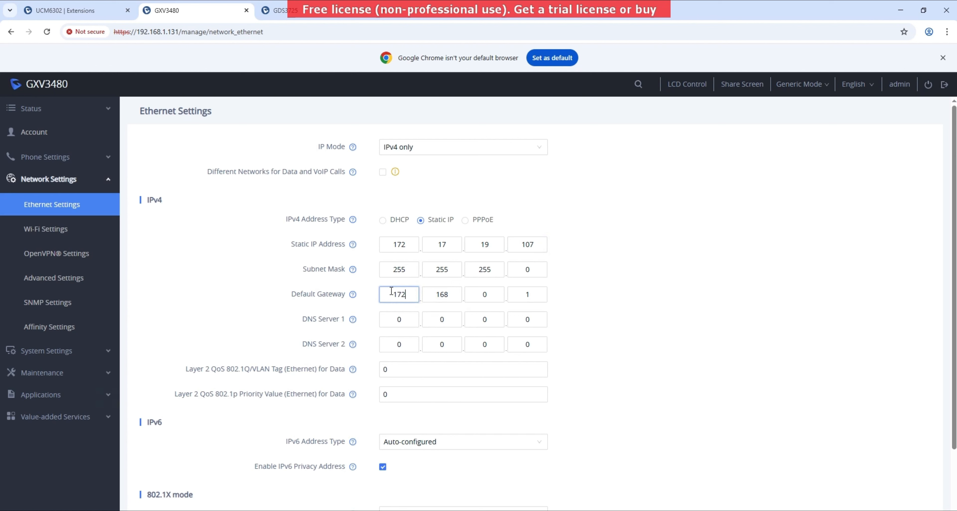
double_click(440, 295)
text(17)
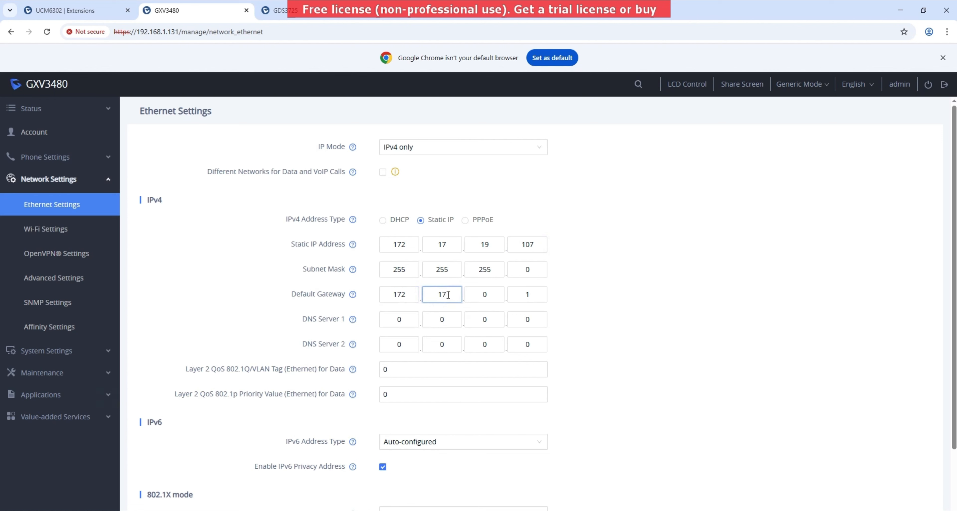
double_click(480, 294)
text(19)
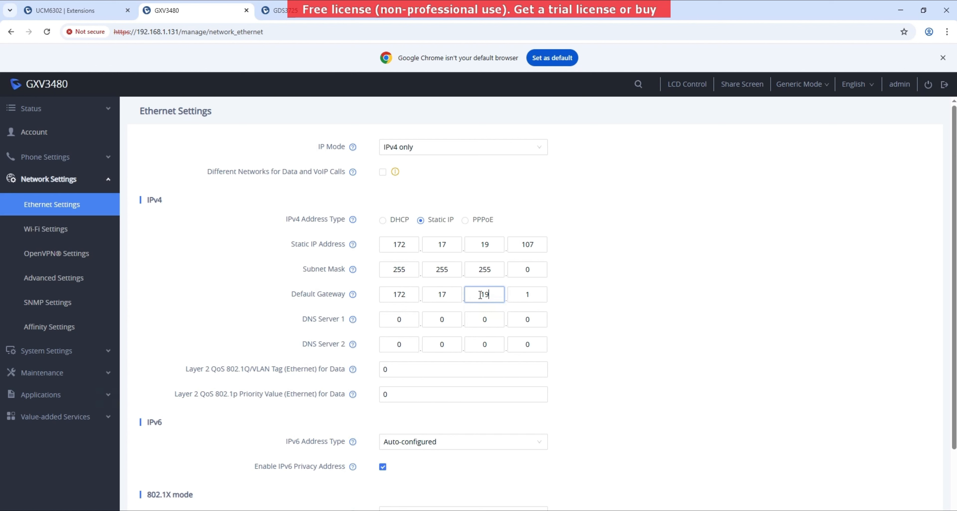
click(527, 294)
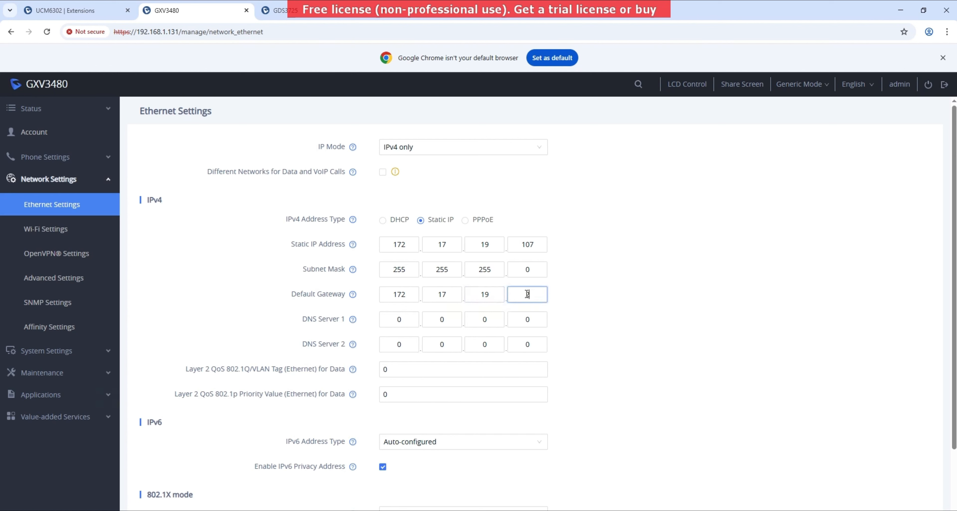
text(200)
- Set DNS Server 1 to 8.8.8.8 and save the network settings
double_click(395, 320)
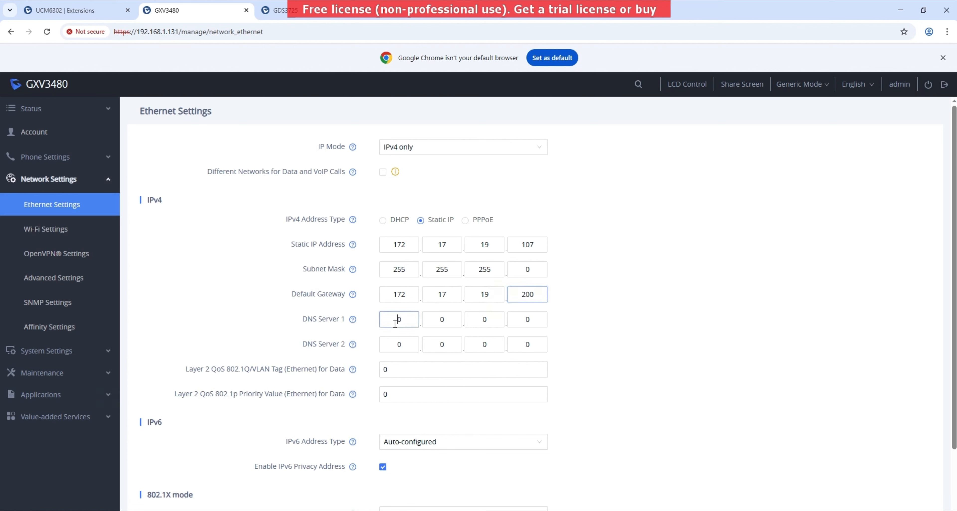
text(8.8.8.8)
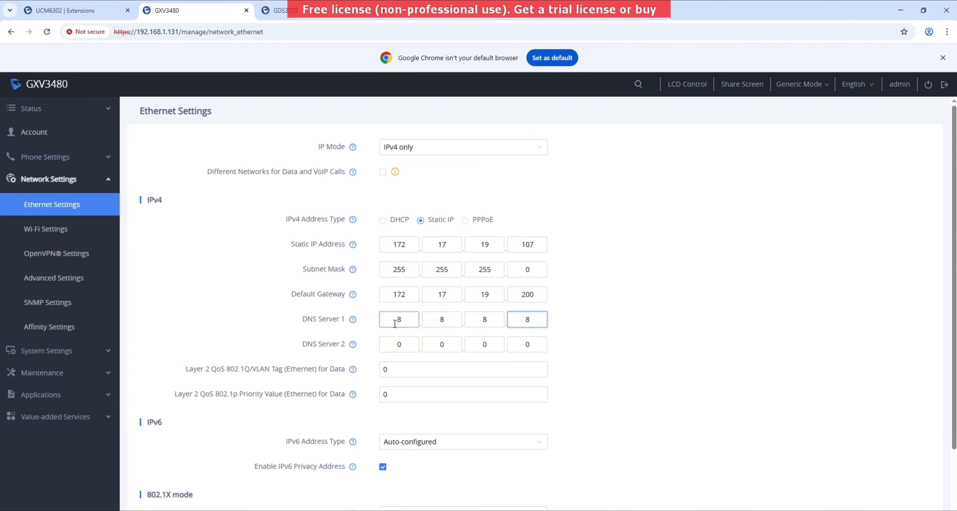
scroll(395, 323, down, 2)
click(408, 484)
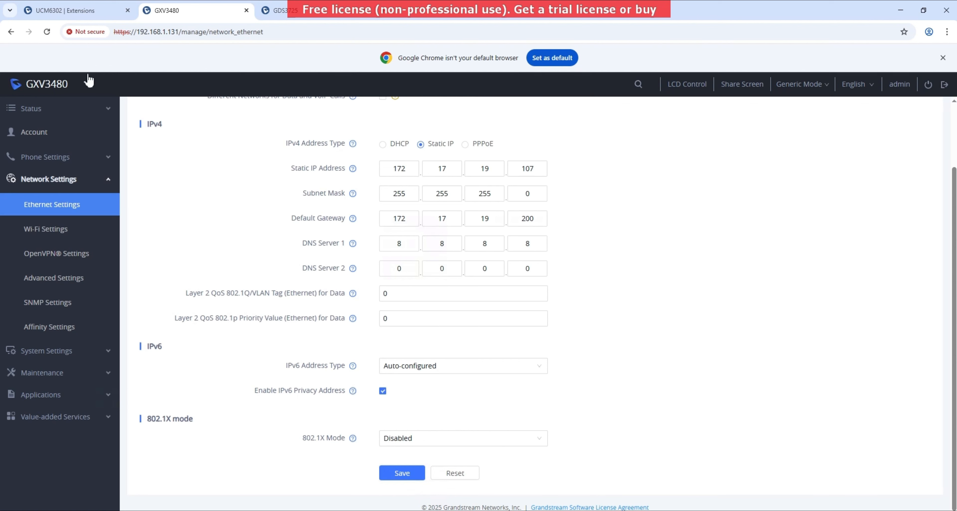
- Refresh the UCM6302 Extensions list to see extension 1000 Idle from 172.17.19.107
click(48, 32)
click(401, 474)
click(74, 10)
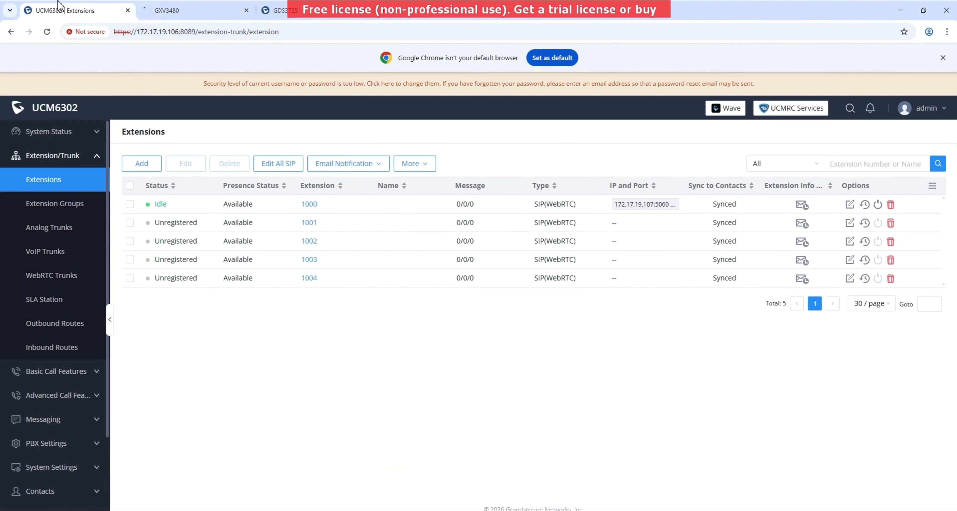
click(48, 35)
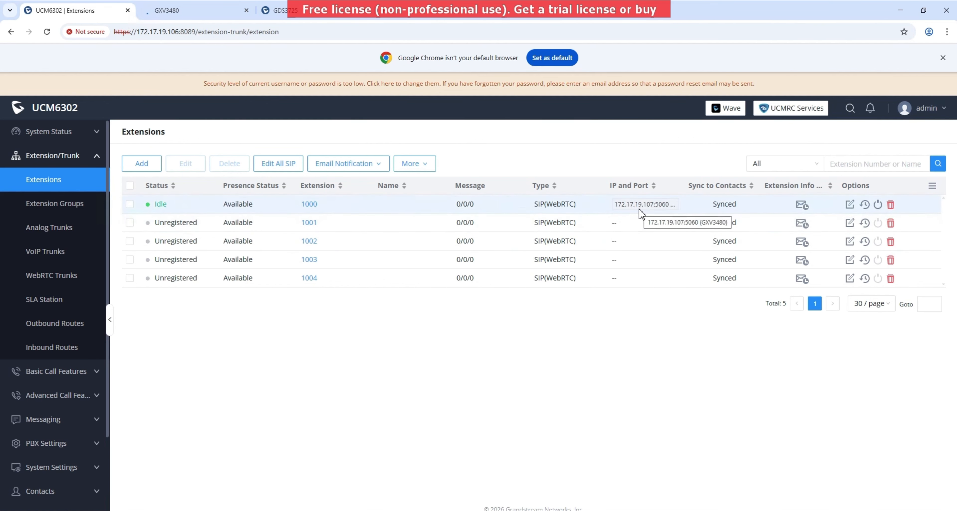
- Try the GXV3480 at 172.17.19.107, then bring up the GDS3725 Accounts page instead
click(199, 8)
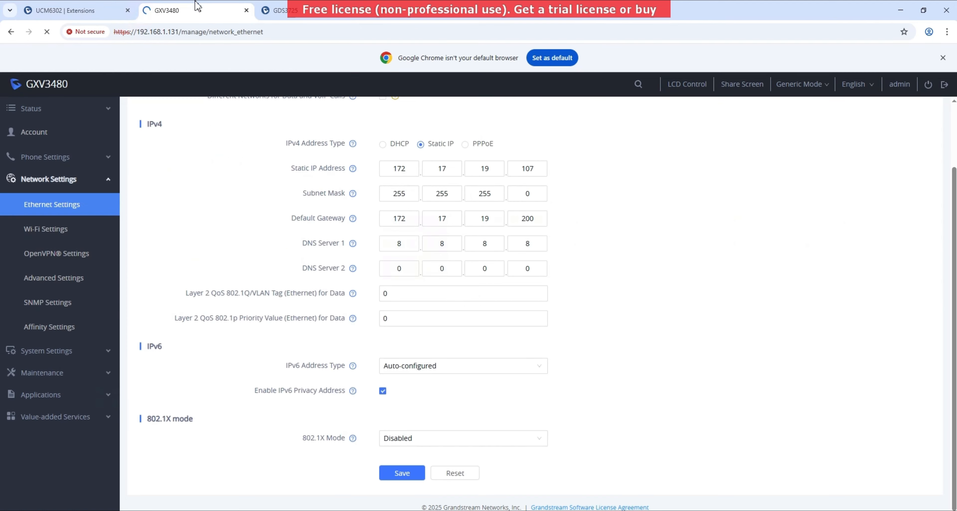
click(196, 32)
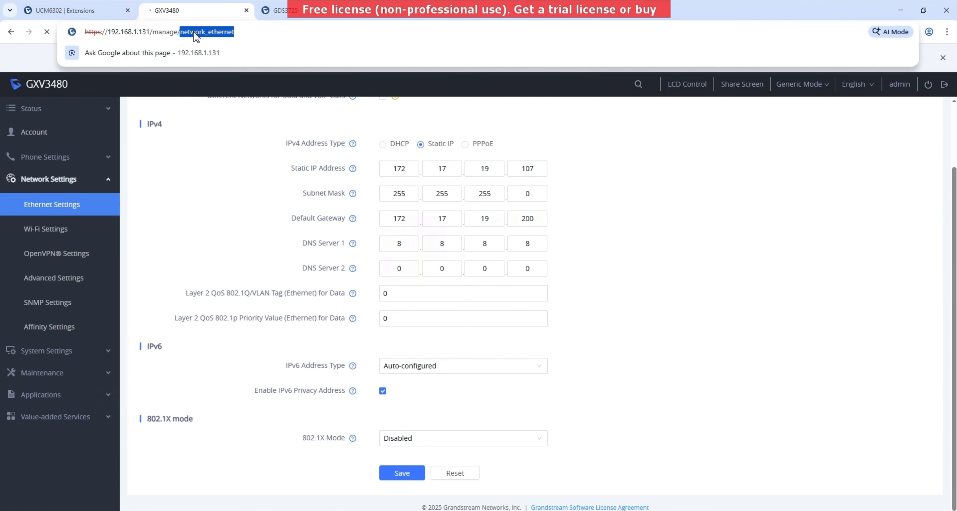
text(1)
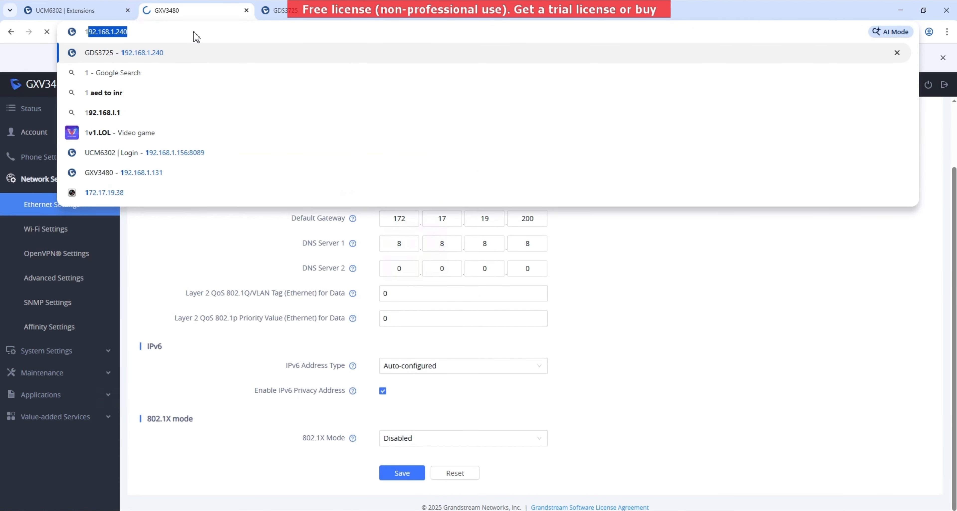
text(72.17.19.)
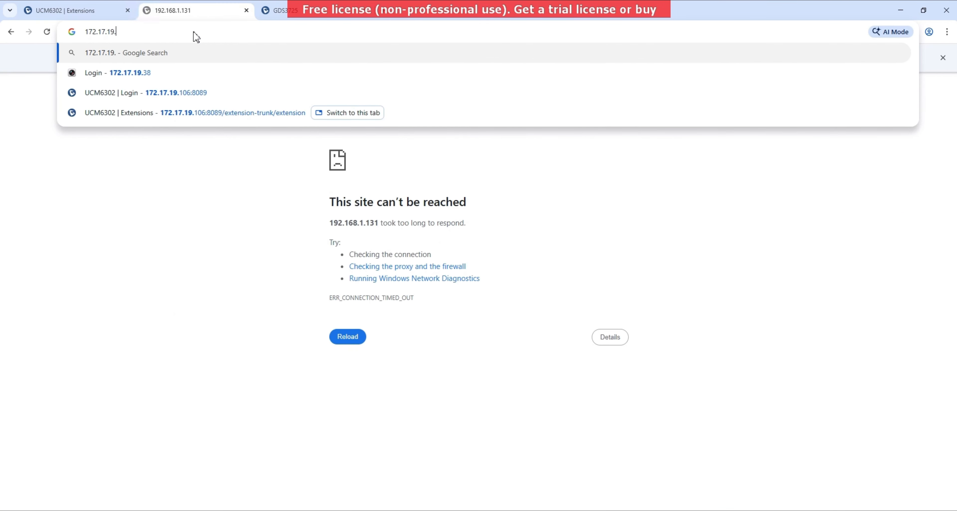
text(107)
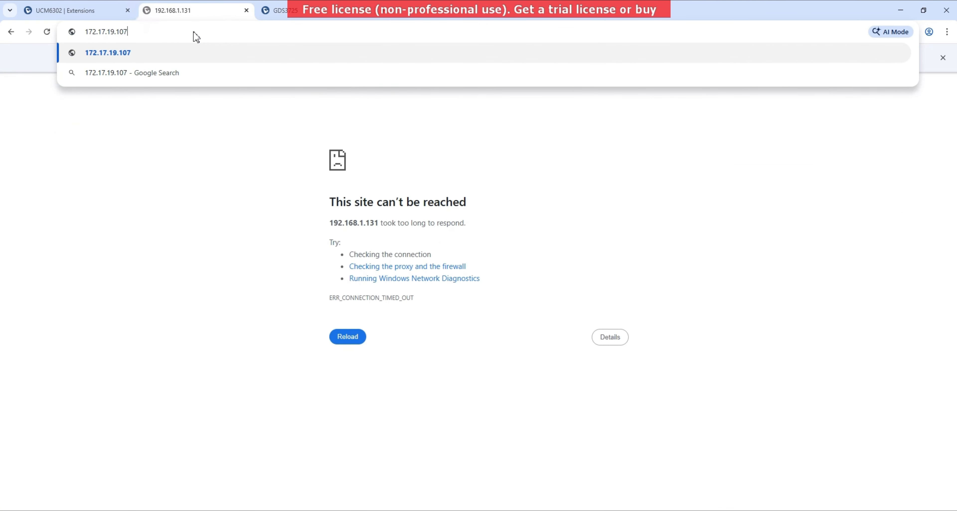
key(Return)
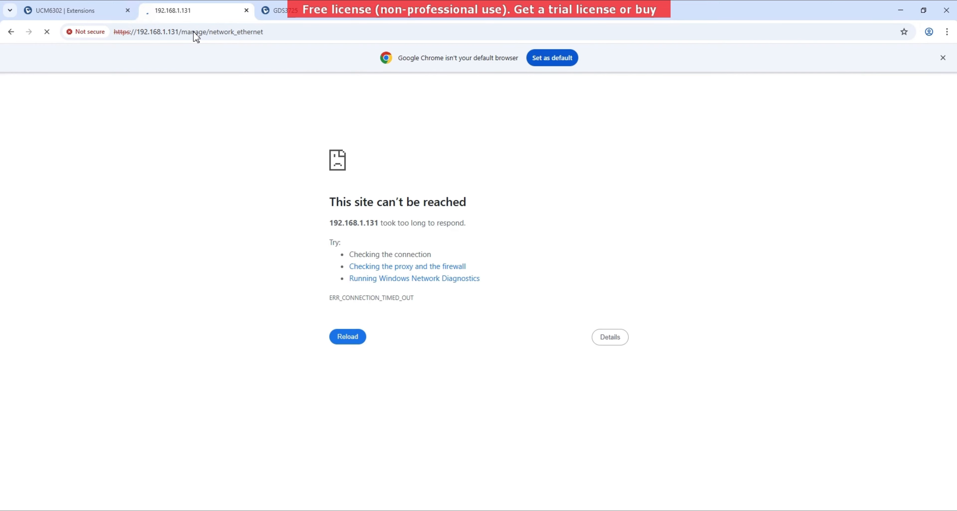
click(279, 15)
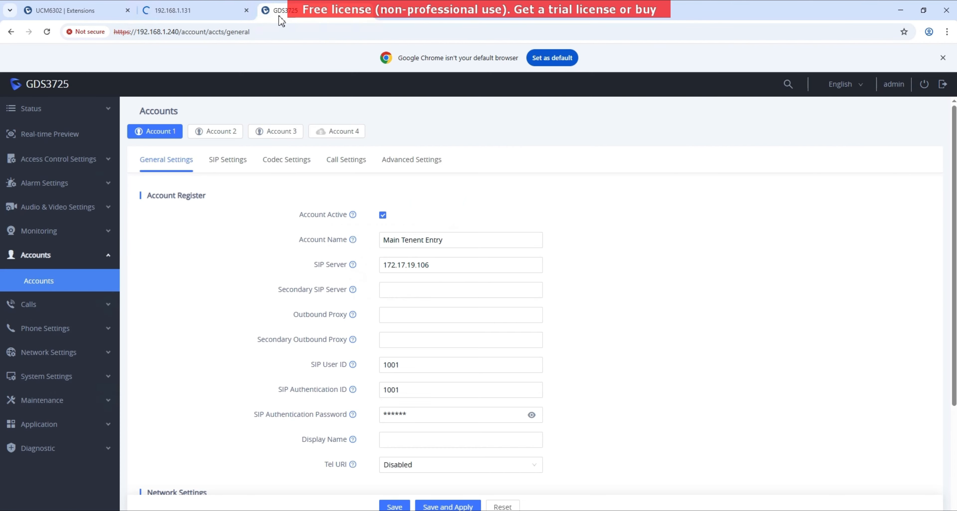
- Switch the door station's Ethernet IPv4 Address Type from DHCP to Static
click(36, 359)
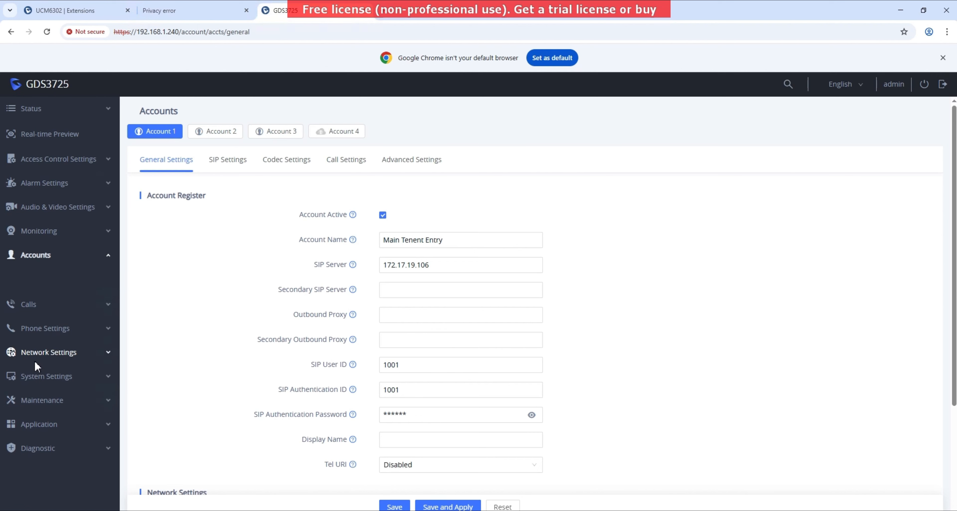
click(61, 363)
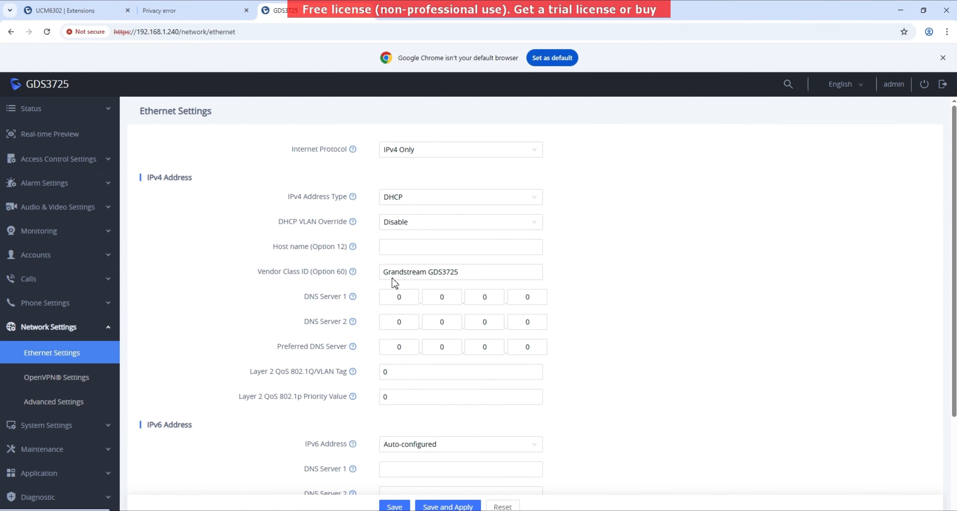
click(448, 201)
click(426, 234)
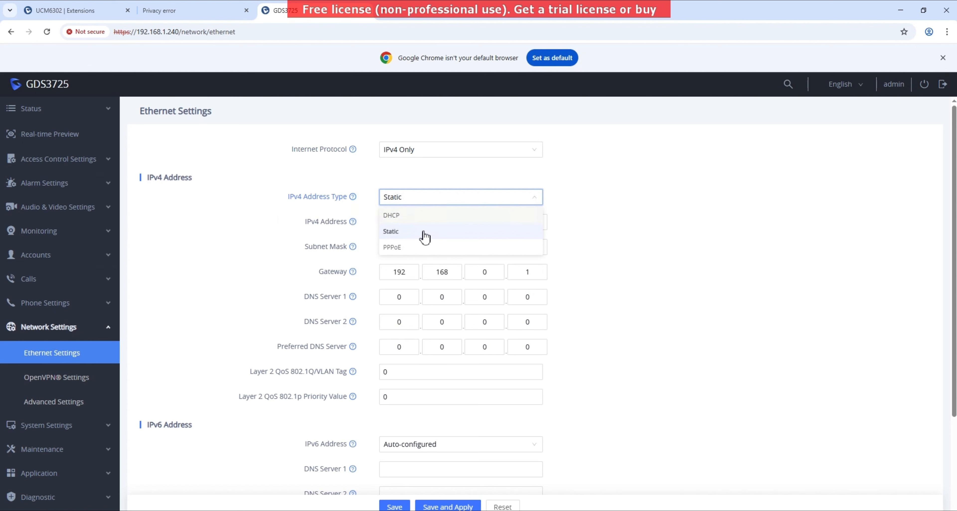
- Enter 172, 17 and 19 into the first three IPv4 address octets
double_click(406, 224)
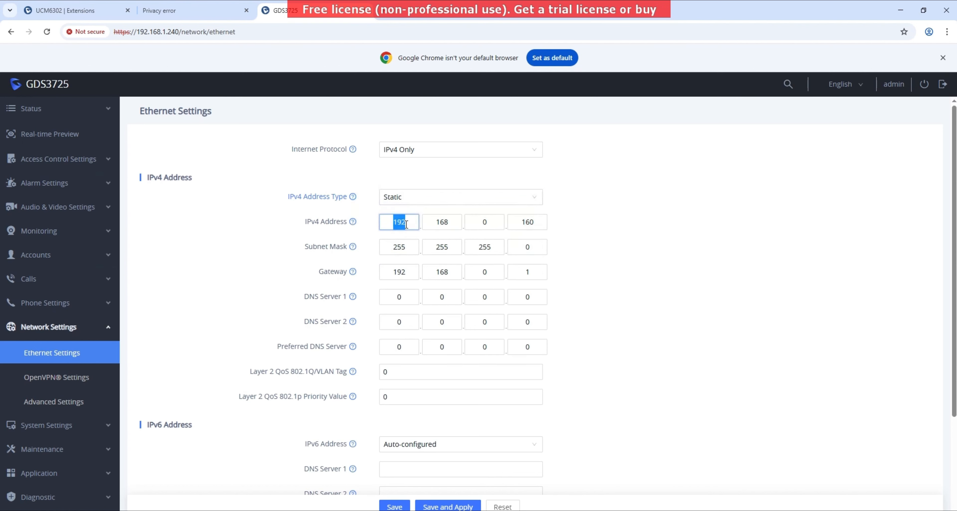
text(172)
double_click(453, 223)
text(17)
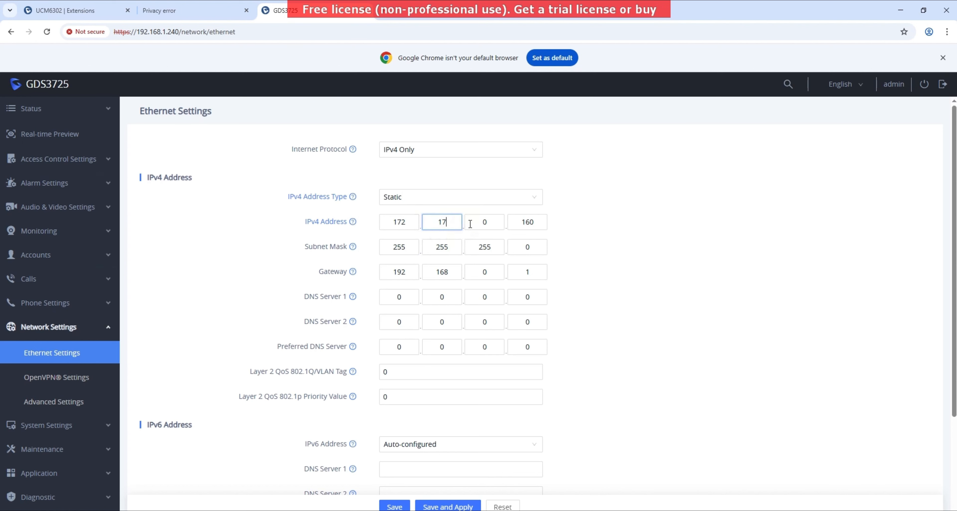
double_click(496, 226)
text(19)
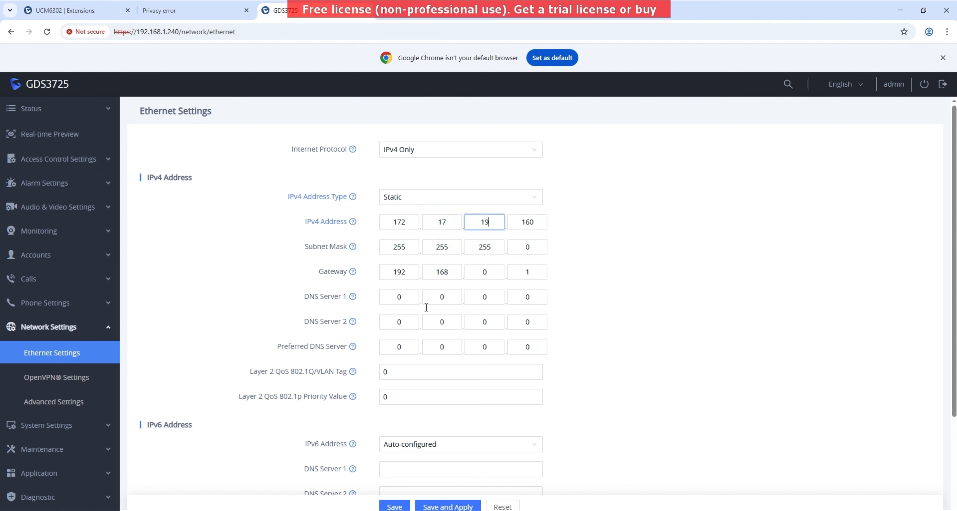
- Look up the outdoor receiver's address 172.17.19.108 in the Notepad notes
key(alt+Tab)
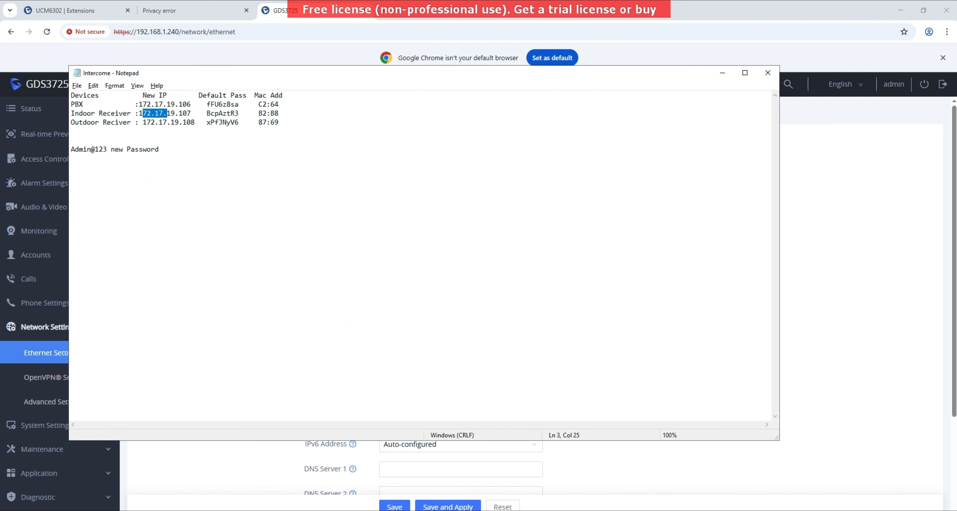
drag(142, 123, 195, 123)
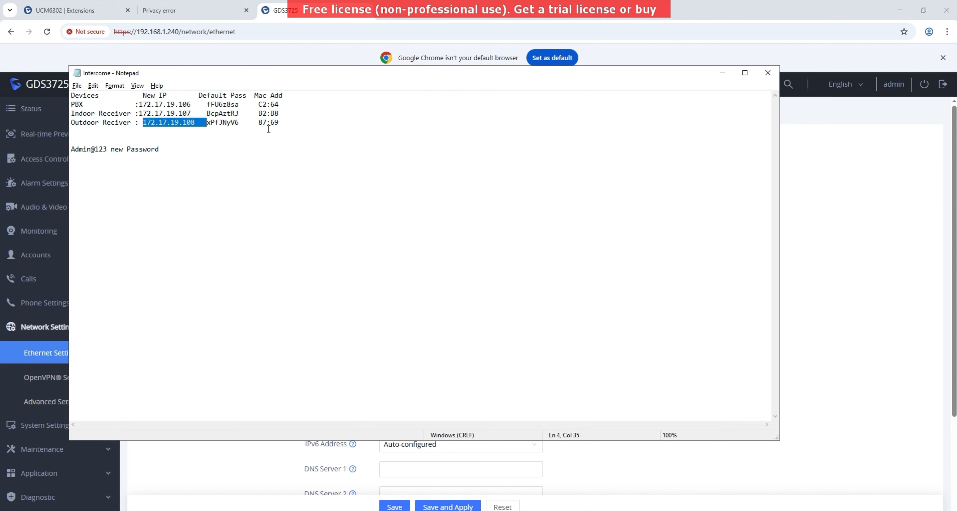
click(852, 237)
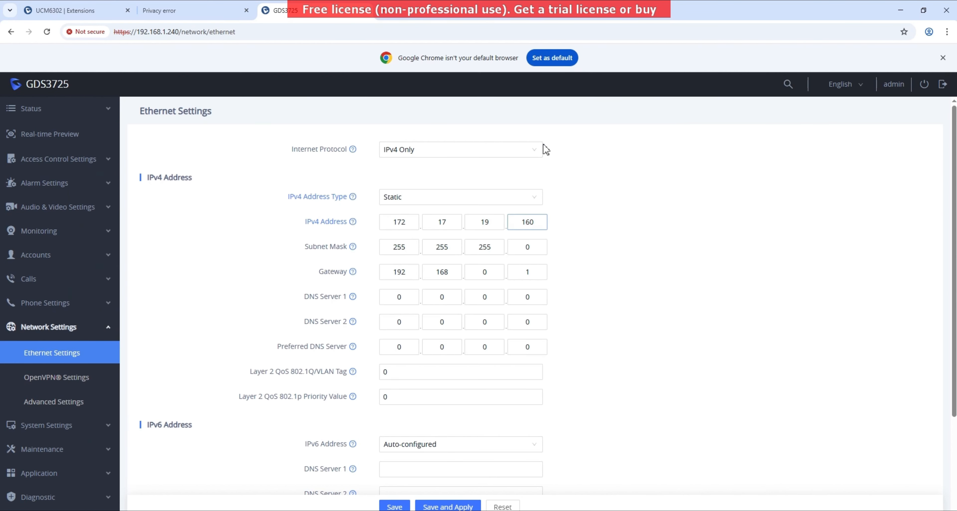
mouse_move(422, 6)
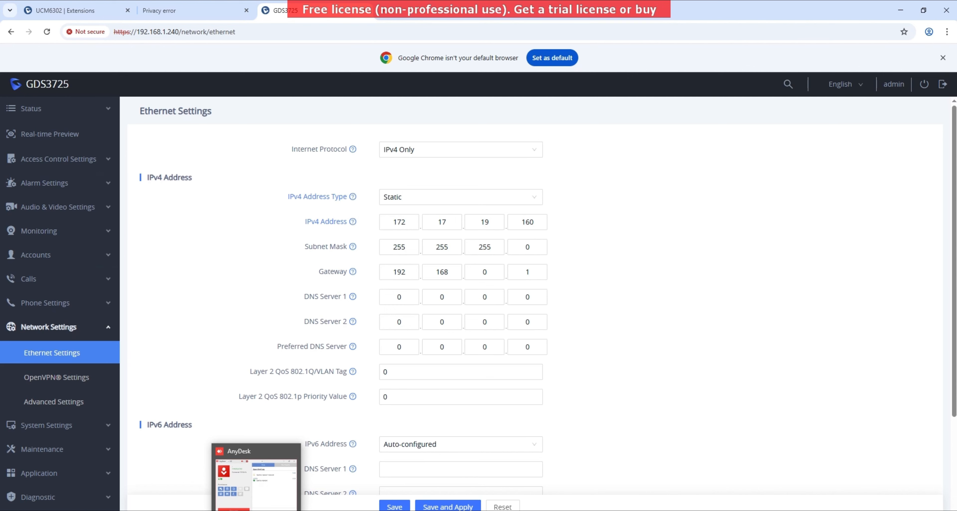
mouse_move(492, 6)
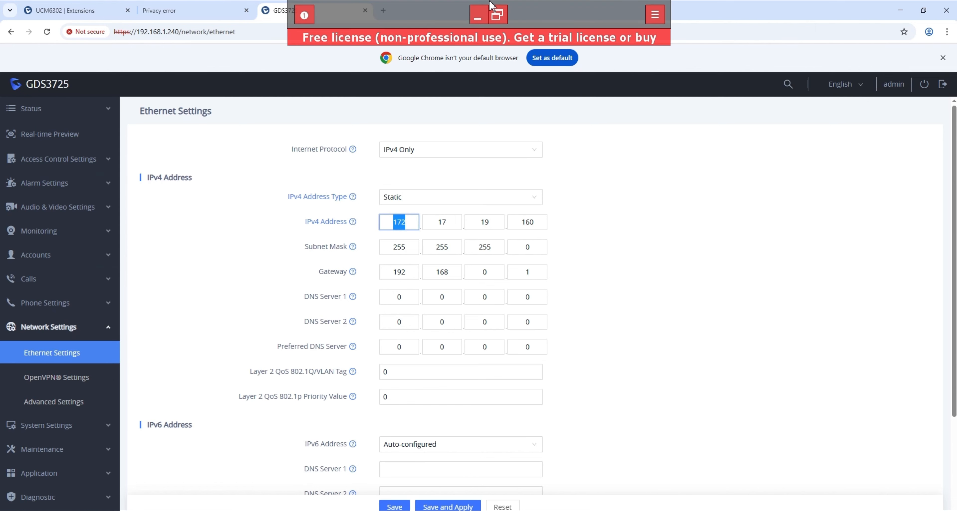
click(497, 12)
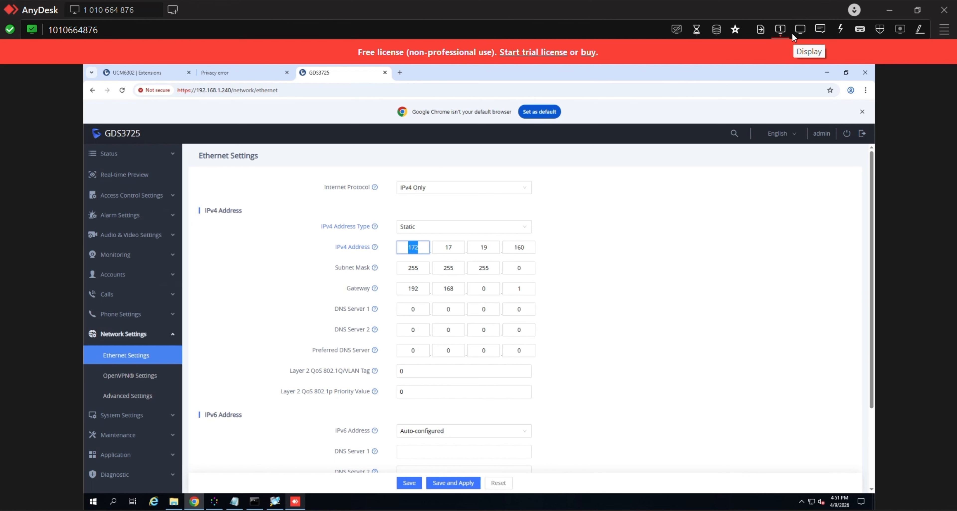
click(800, 30)
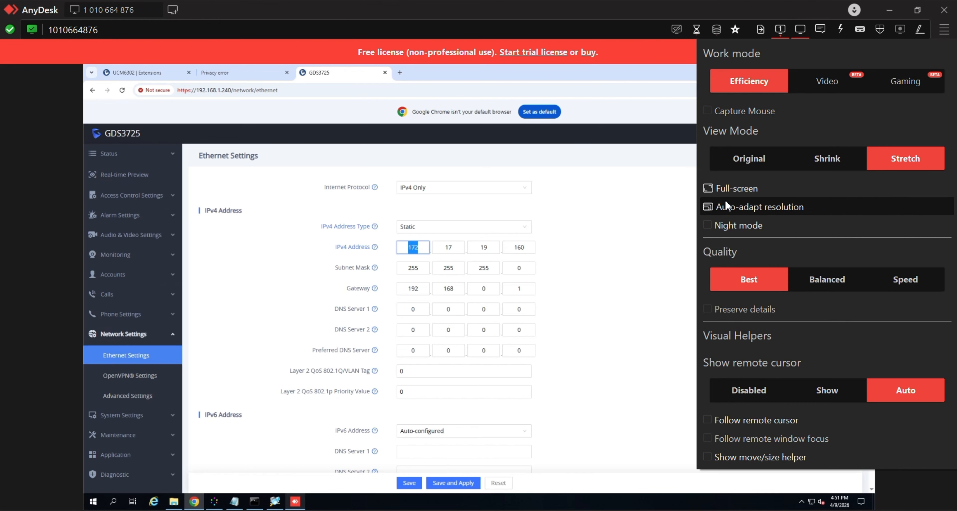
click(733, 189)
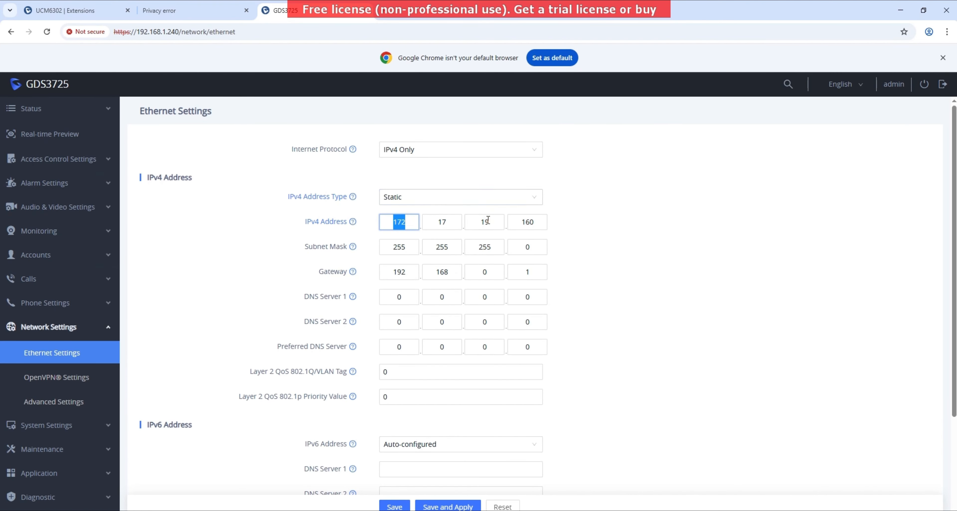
- Set the IPv4 last octet to 108 and the gateway to 172.17.19.200
double_click(529, 222)
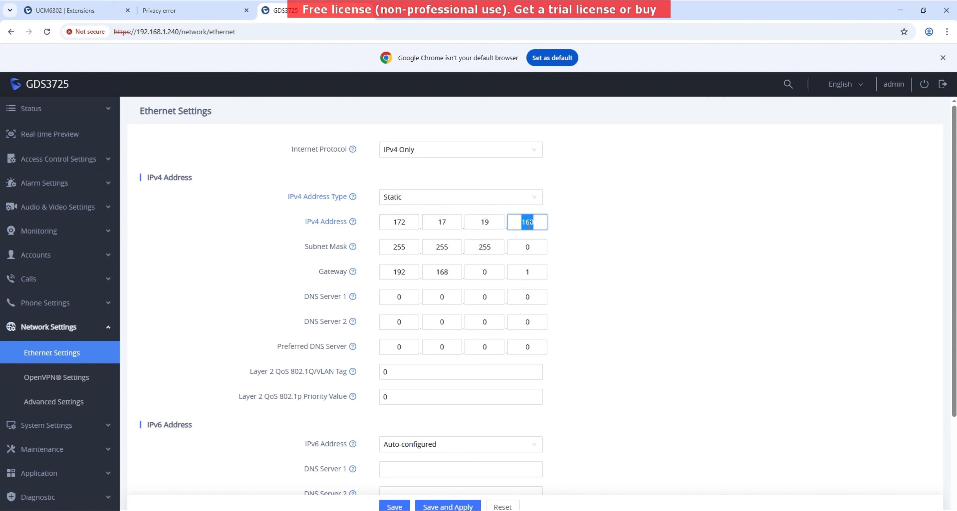
text(108)
double_click(412, 268)
text(1)
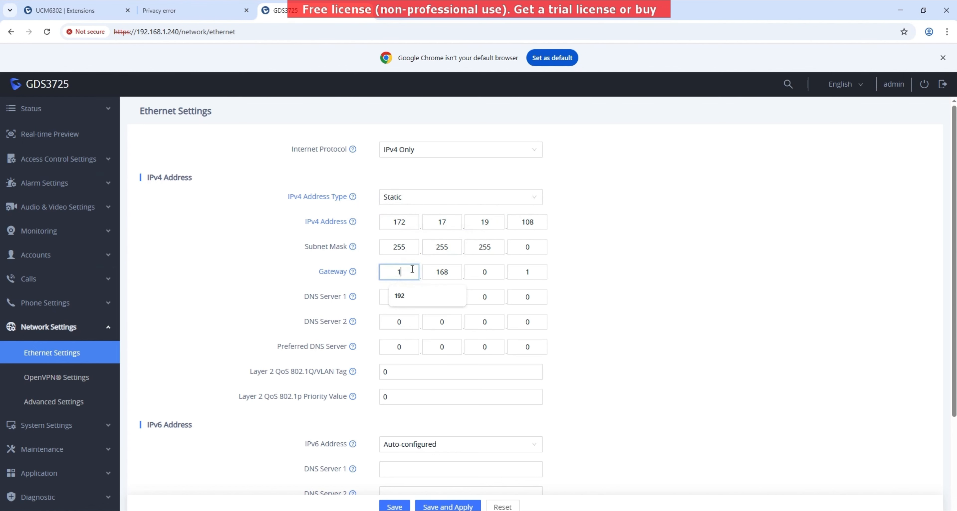
text(72)
double_click(440, 274)
text(17)
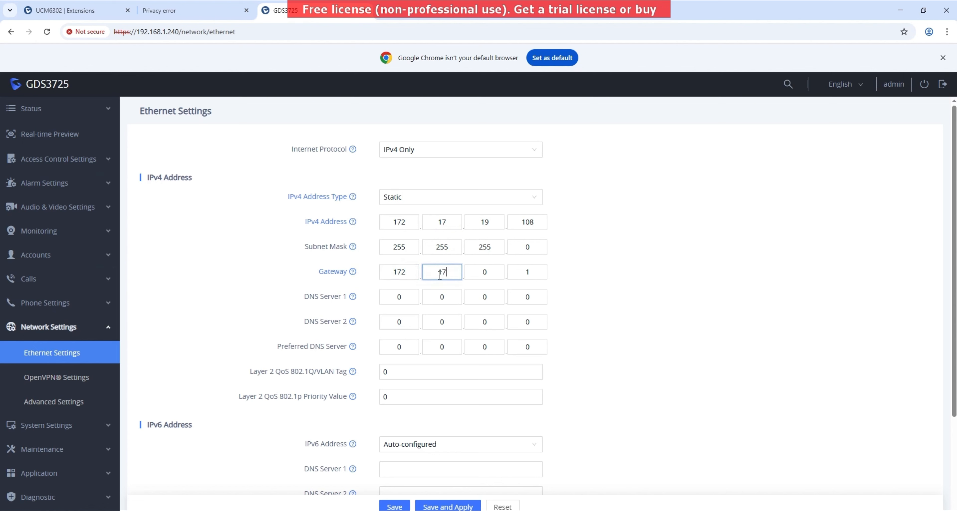
click(484, 272)
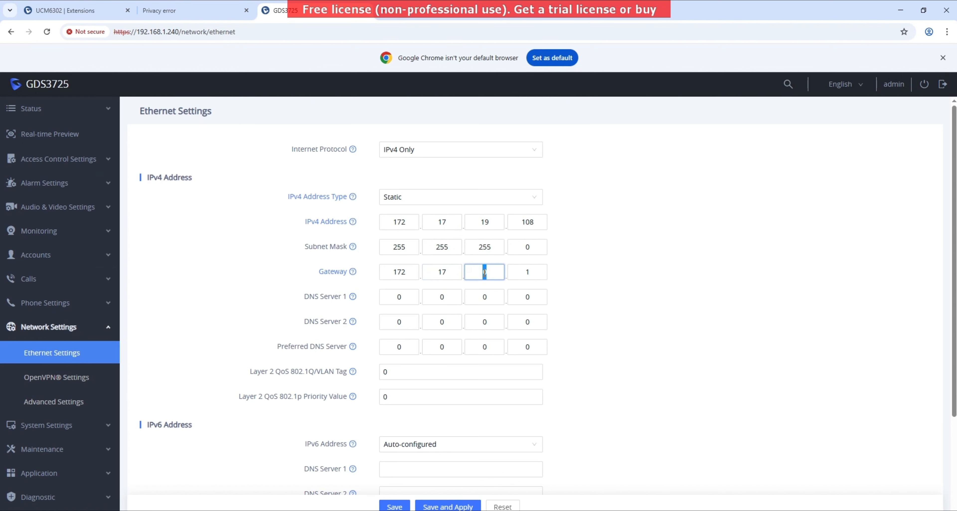
key(BackSpace)
text(19)
double_click(525, 277)
text(200)
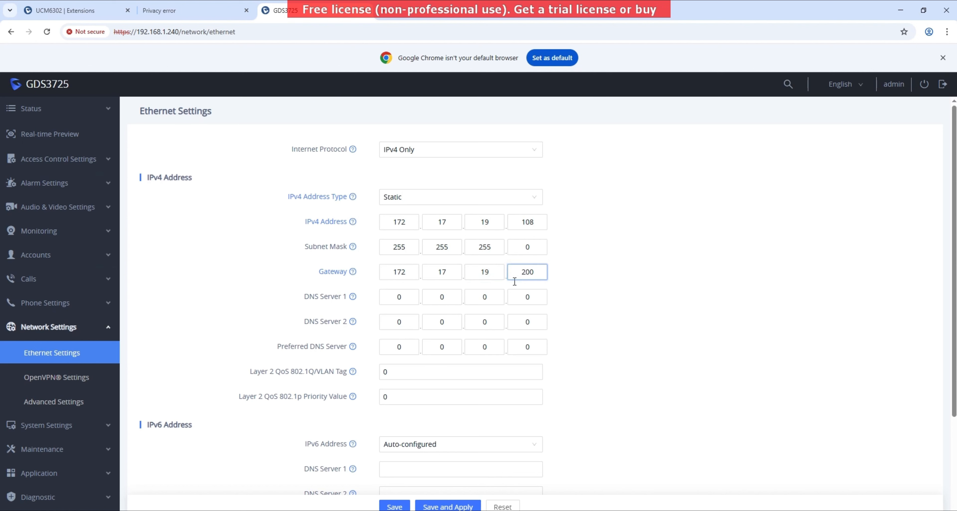
- Set DNS Server 1 to 8.8.8.8 and save and apply the network settings
click(405, 299)
double_click(405, 299)
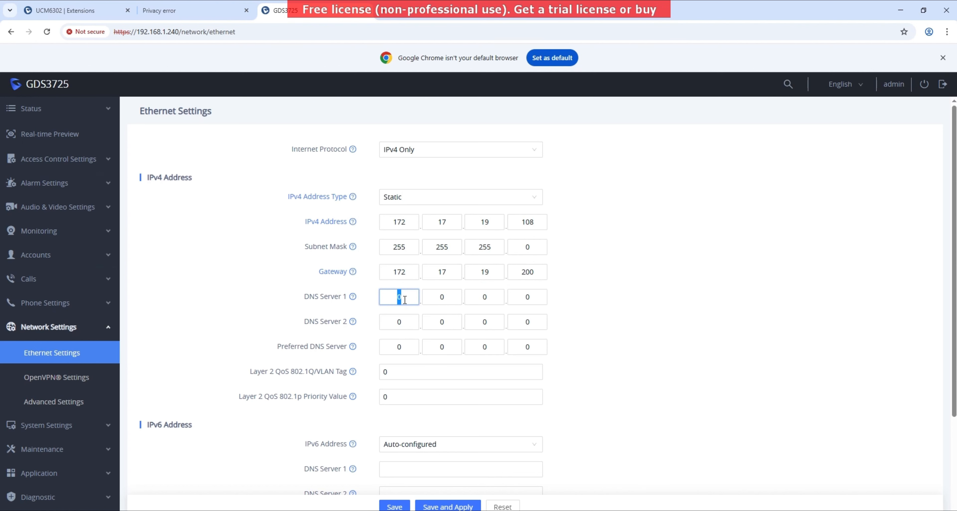
text(8.8.8.8)
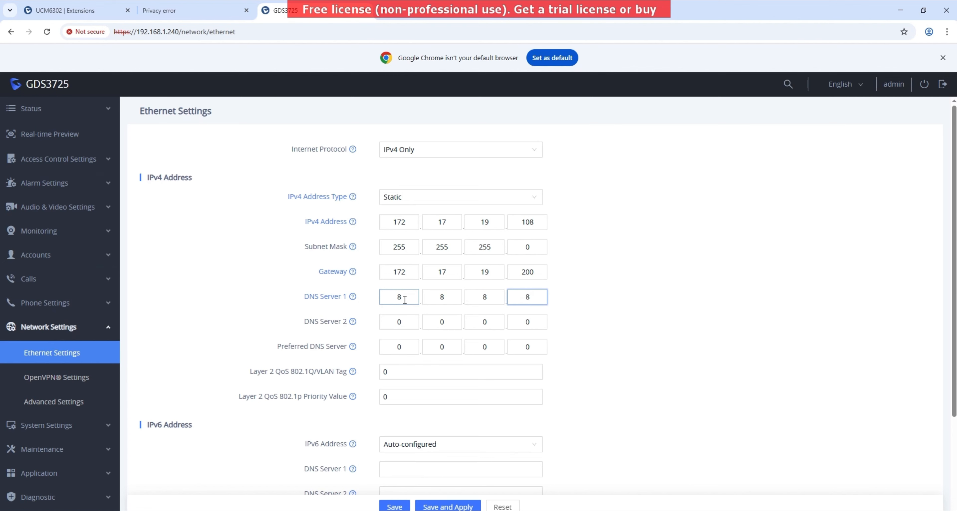
click(446, 506)
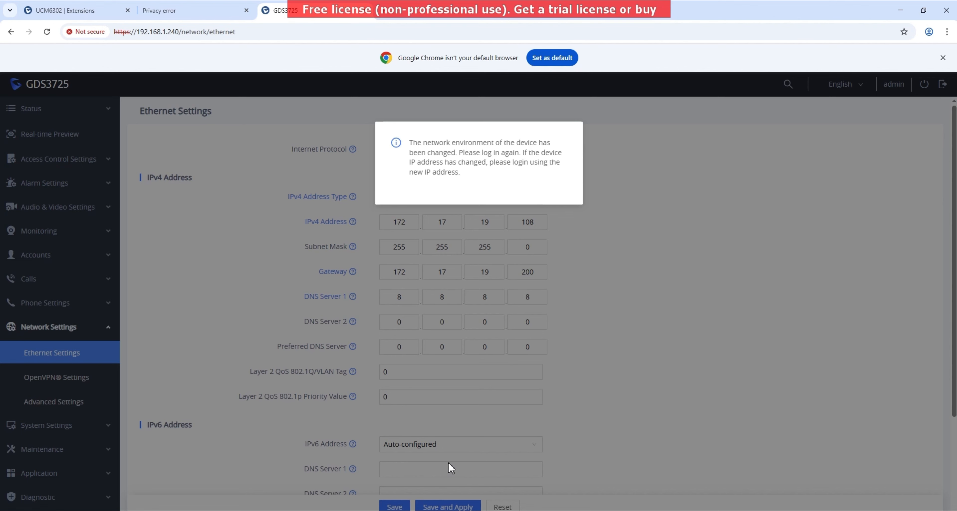
- Bypass the GXV3480 certificate warning at 172.17.19.107 and log in as admin with the device password
click(84, 10)
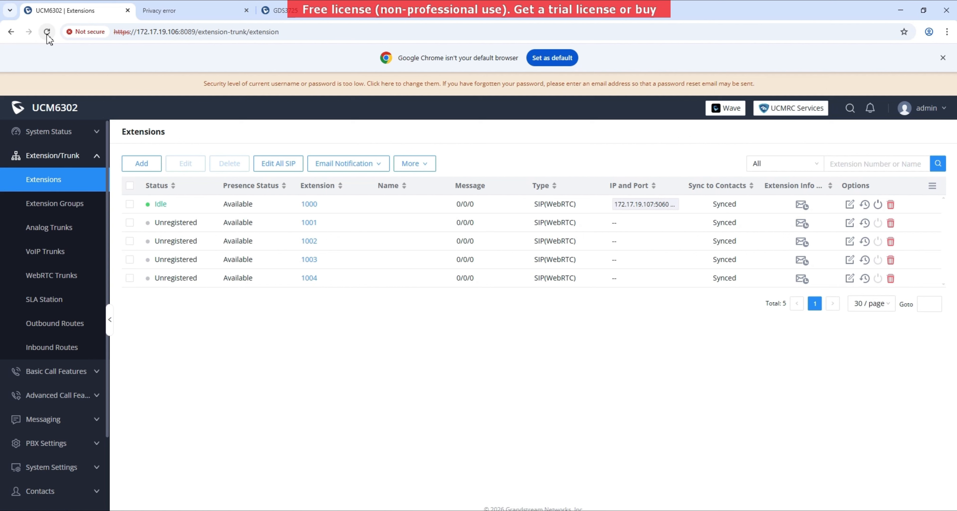
click(216, 8)
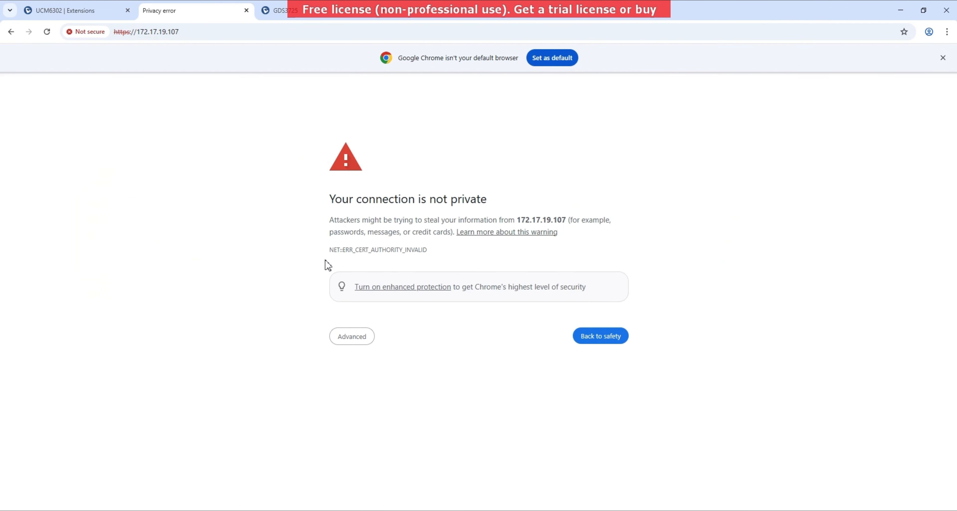
click(359, 338)
click(365, 412)
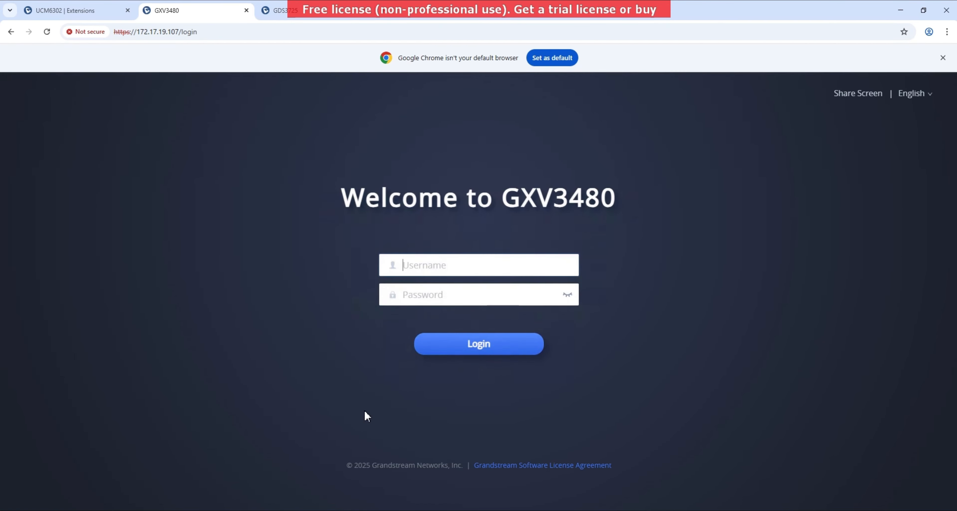
text(admin)
key(Tab)
text(admin)
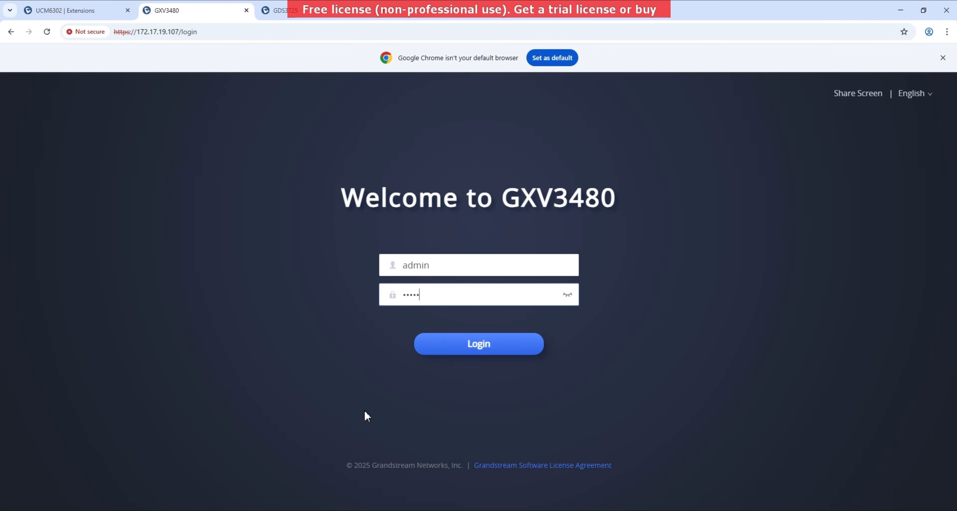
text(1234)
key(Return)
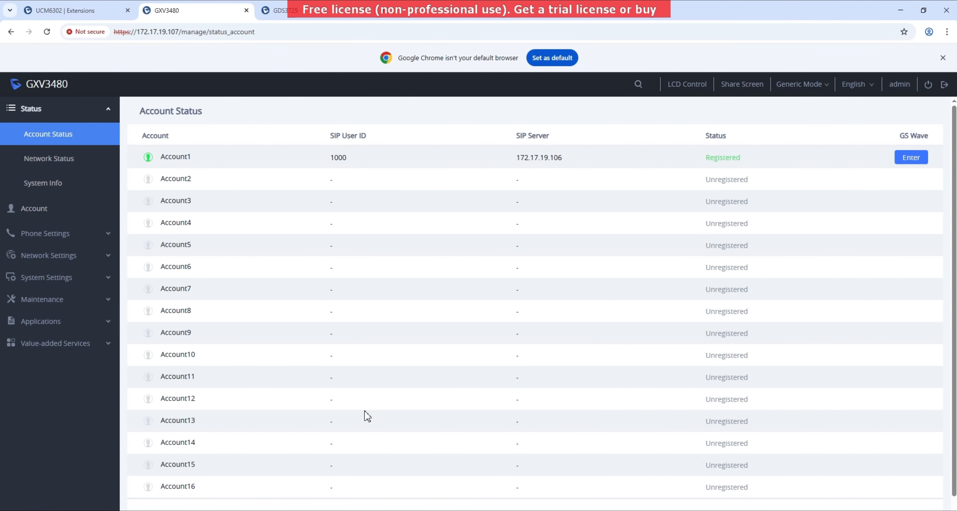
click(269, 5)
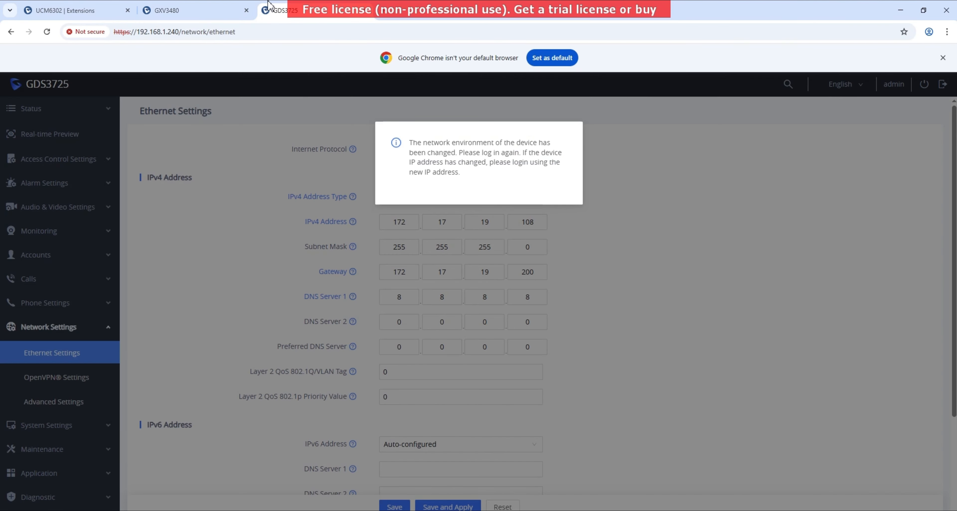
- Check that UCM extensions 1000 and 1001 are Idle, then browse to the door station at 172.17.19.108
click(103, 9)
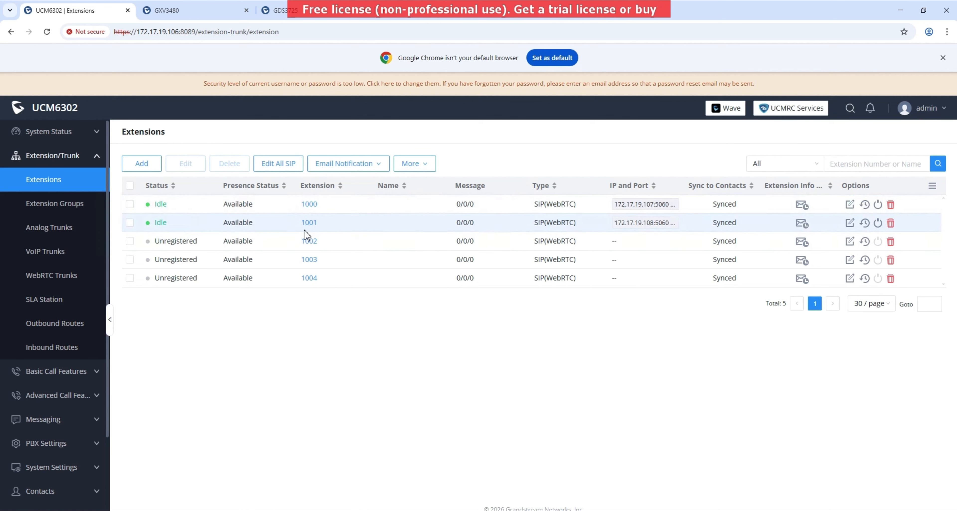
click(275, 10)
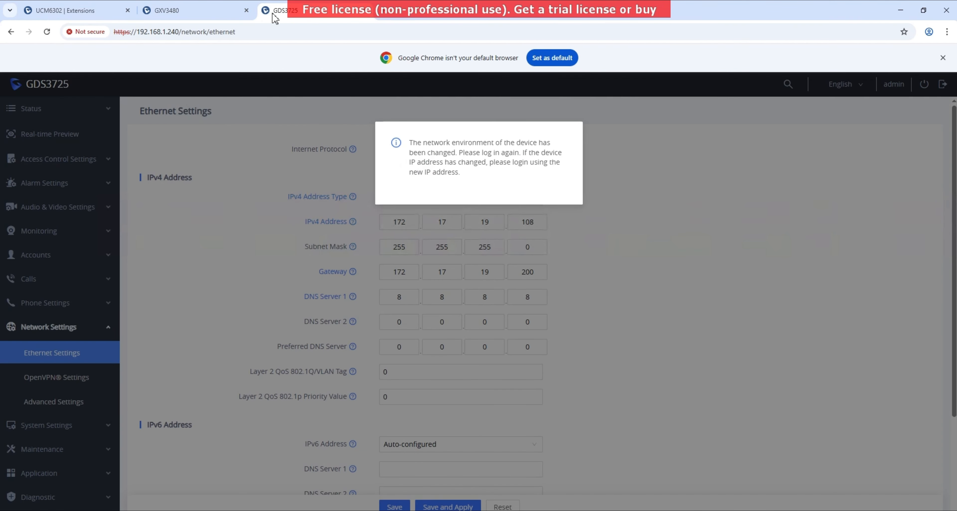
click(166, 31)
double_click(166, 31)
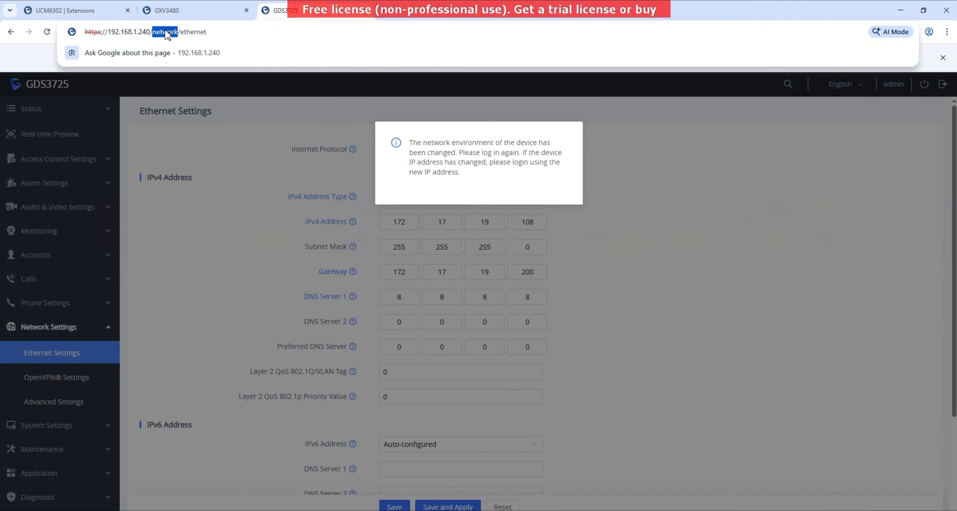
click(165, 32)
text(172)
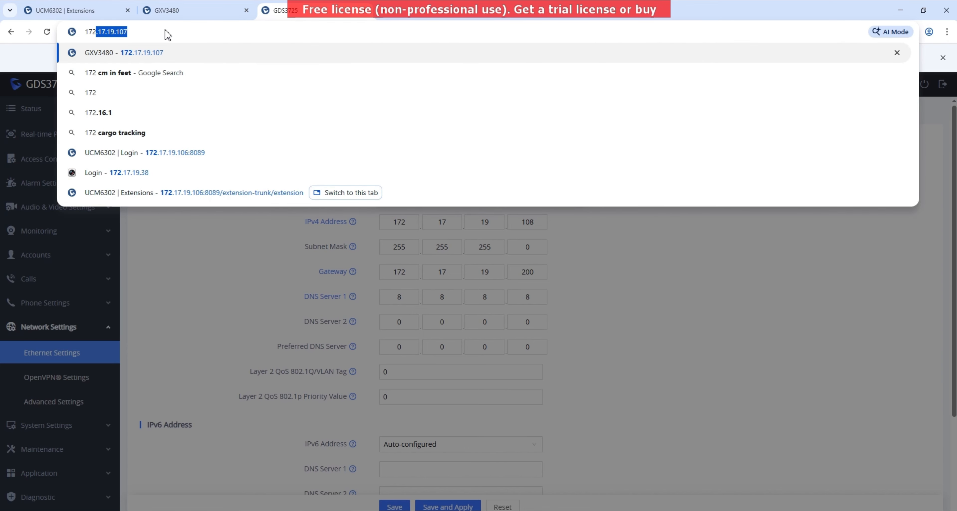
text(.17.19.108)
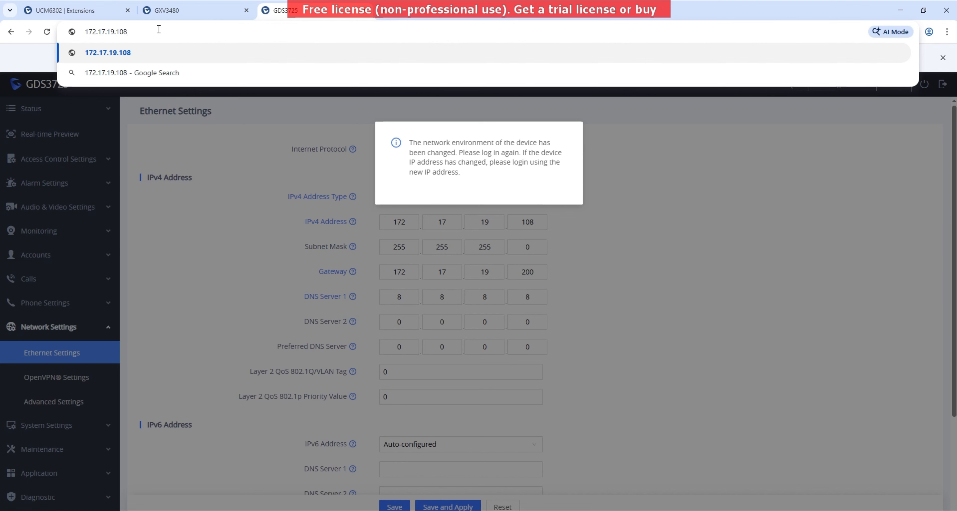
key(Return)
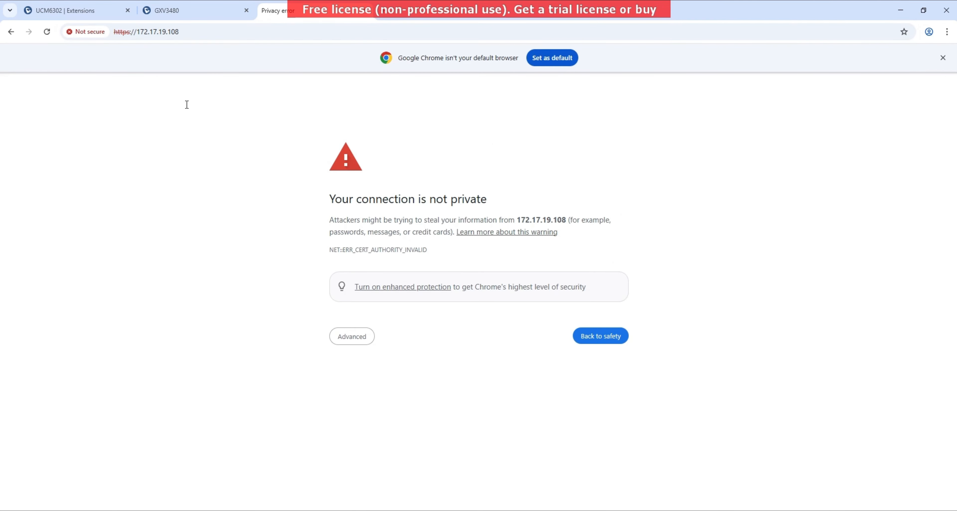
- Bypass the certificate warning at 172.17.19.108 and log in to the GDS3725 as admin
click(338, 340)
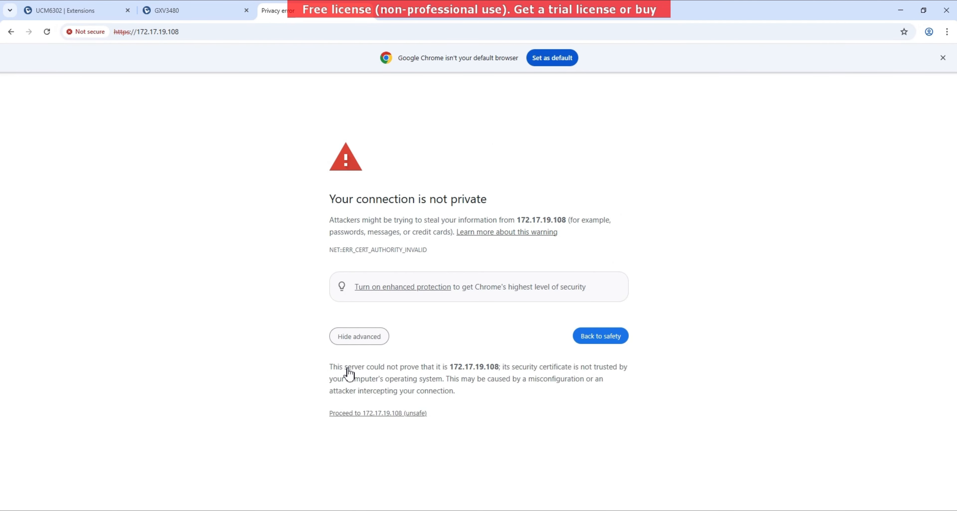
click(357, 412)
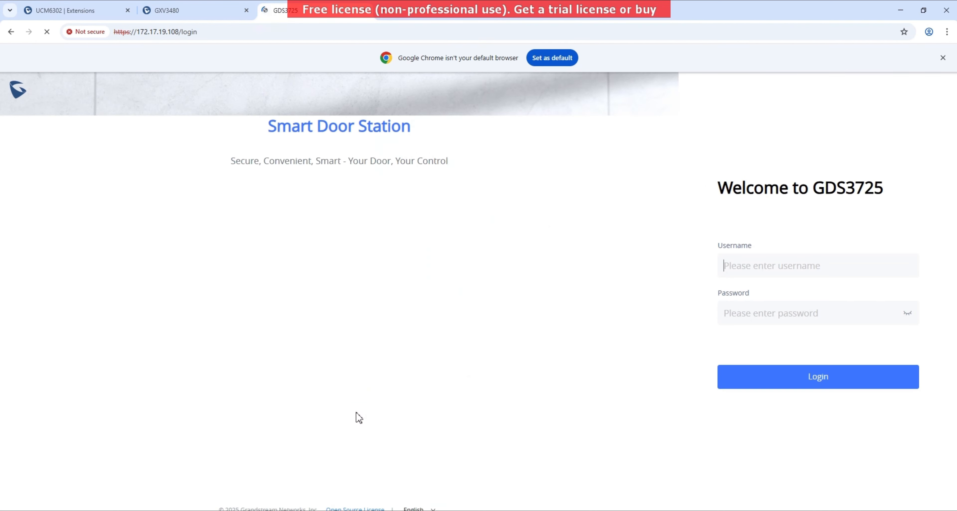
text(admin)
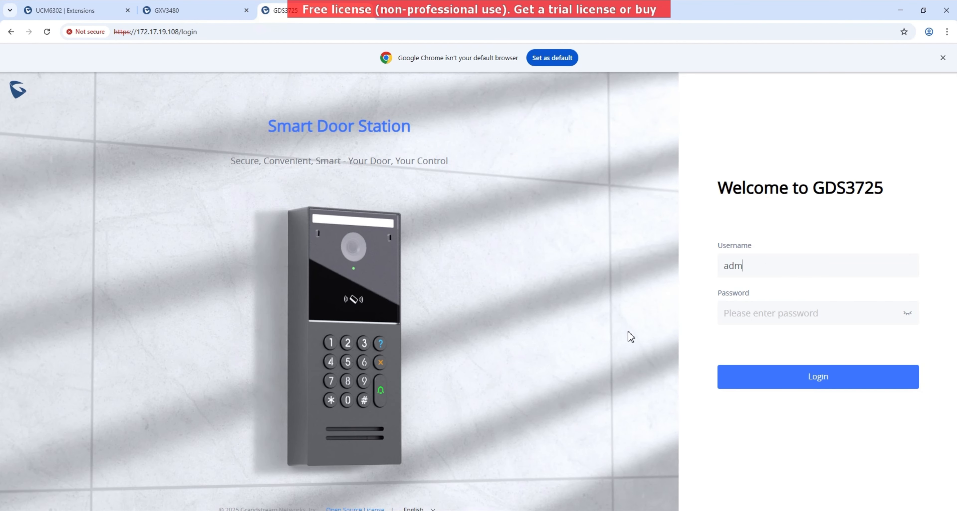
key(Tab)
text(•)
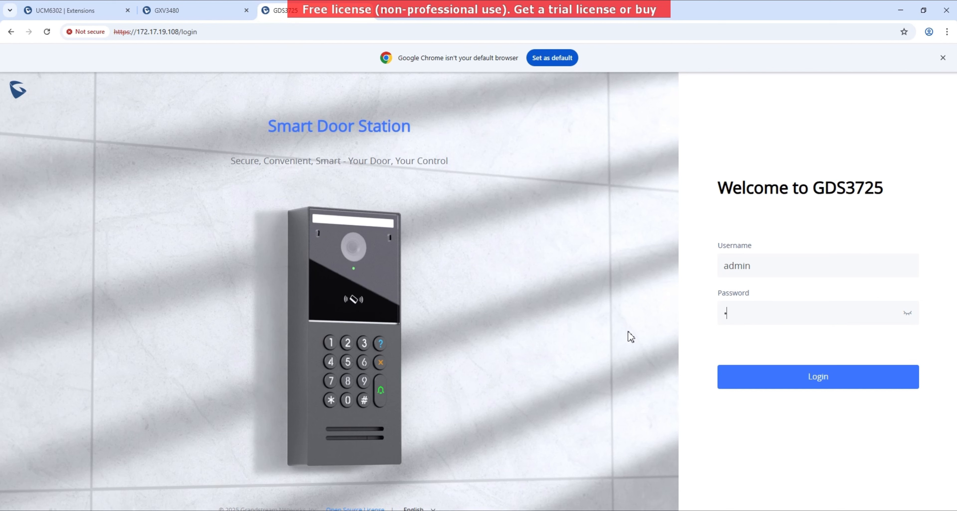
key(BackSpace)
text(••••••••••)
key(Return)
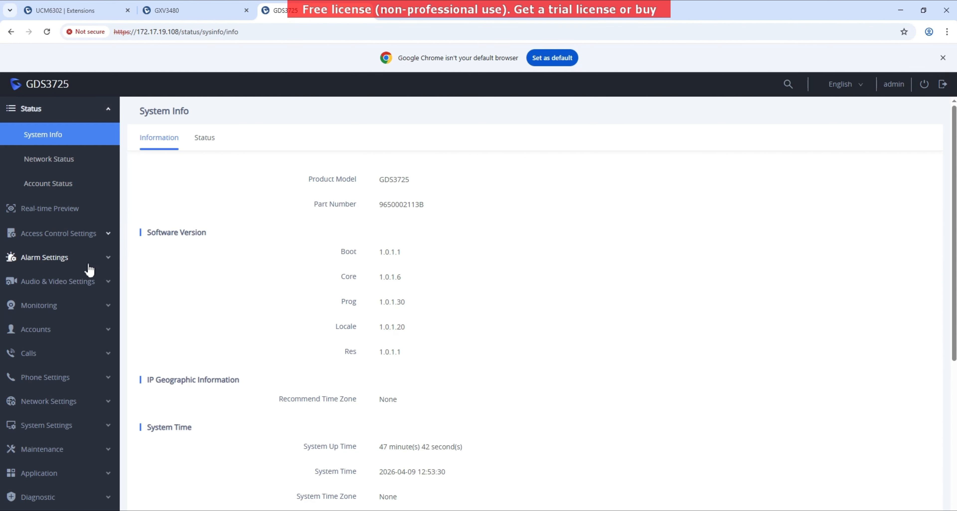
- Set Doorbell Volume to 10, Open Door Tone and System Volume to maximum, and apply
click(83, 281)
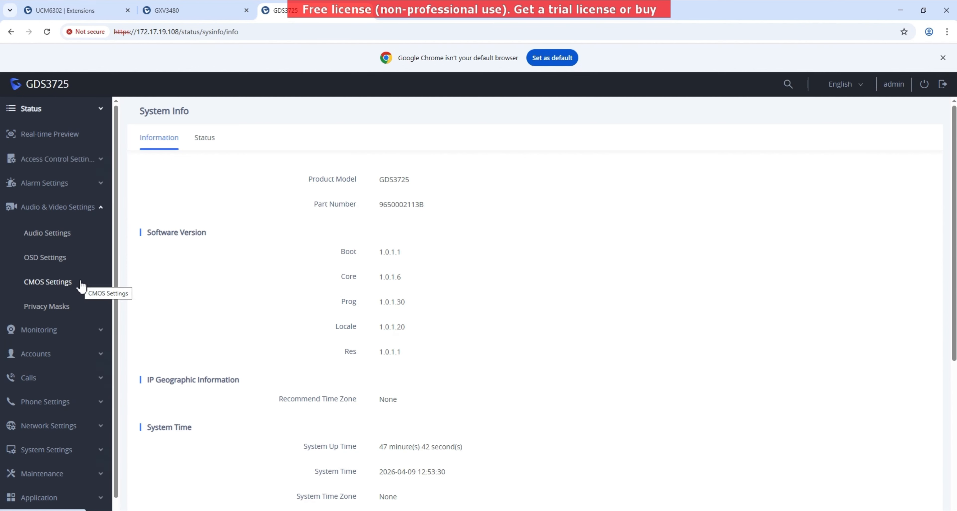
click(47, 236)
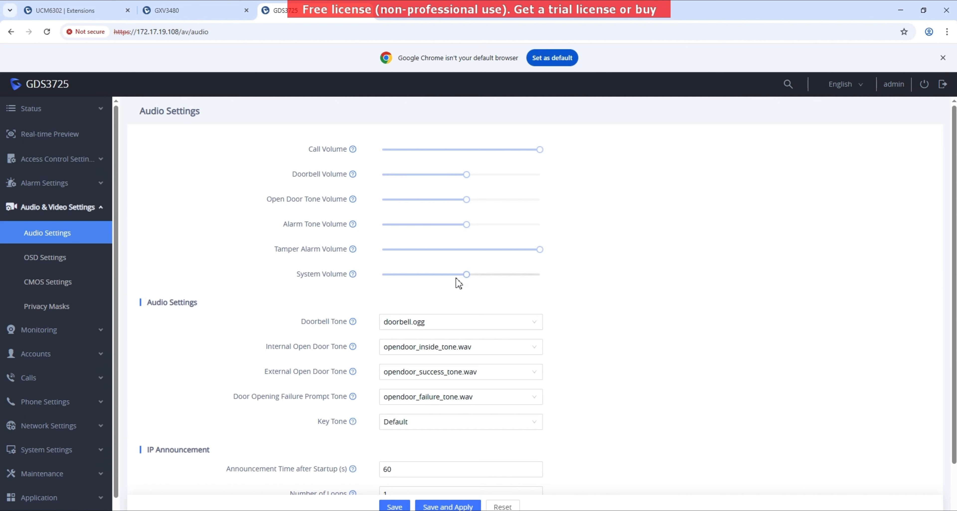
click(528, 275)
drag(537, 273, 589, 277)
drag(521, 243, 573, 206)
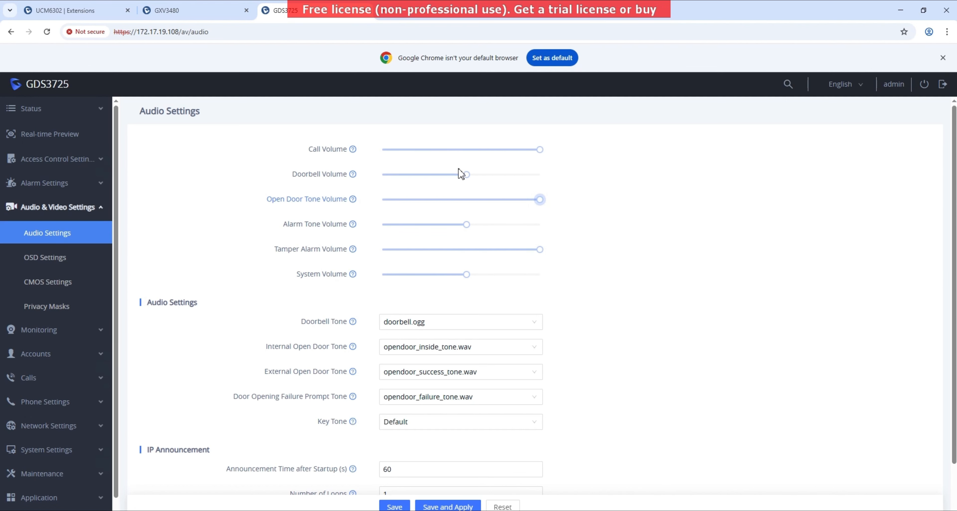
drag(467, 178, 485, 195)
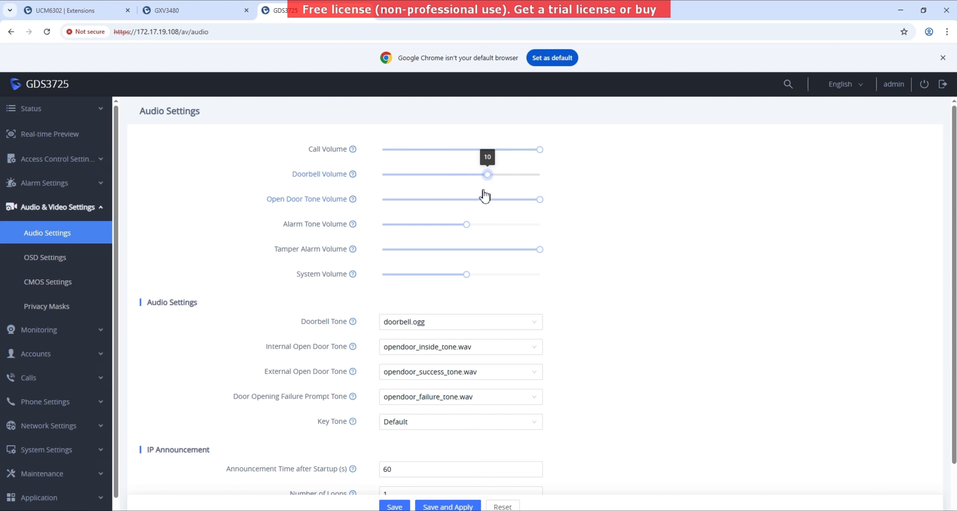
drag(476, 277, 477, 252)
scroll(466, 279, down, 1)
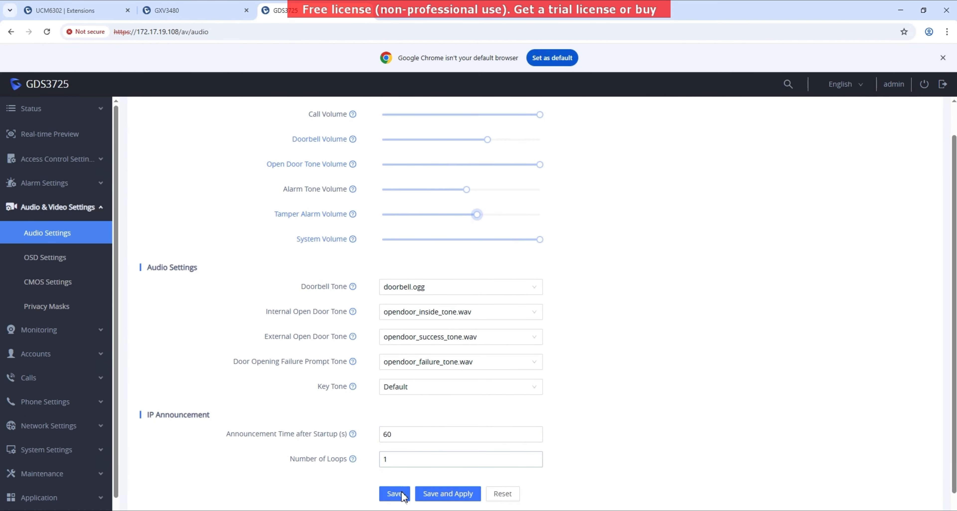
click(438, 498)
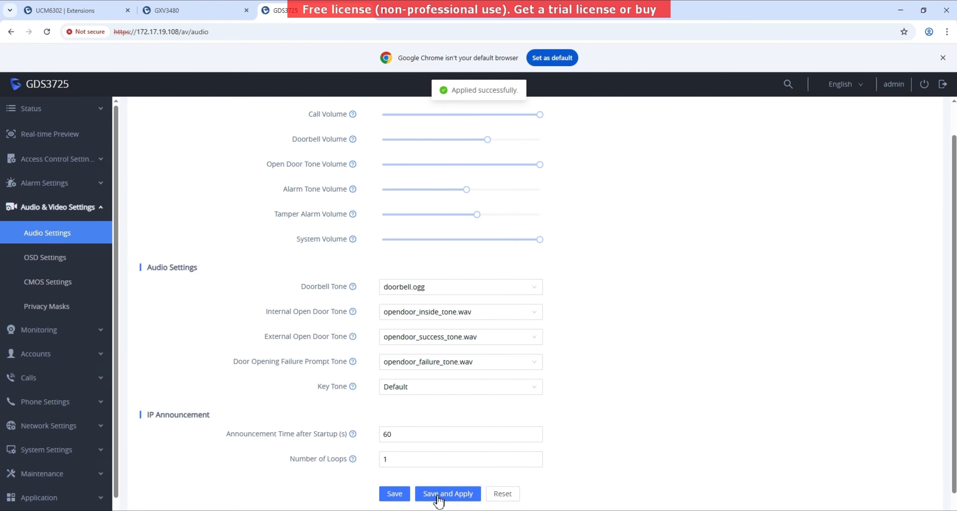
click(63, 160)
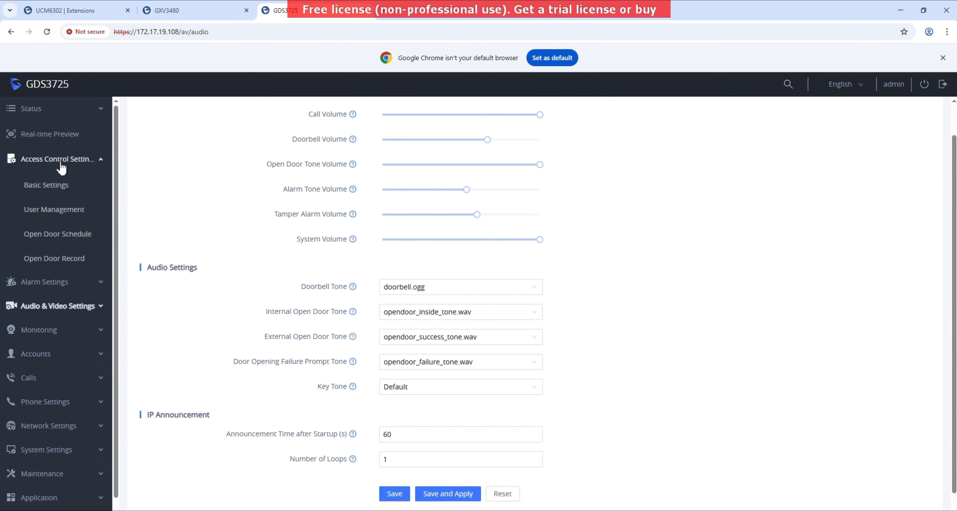
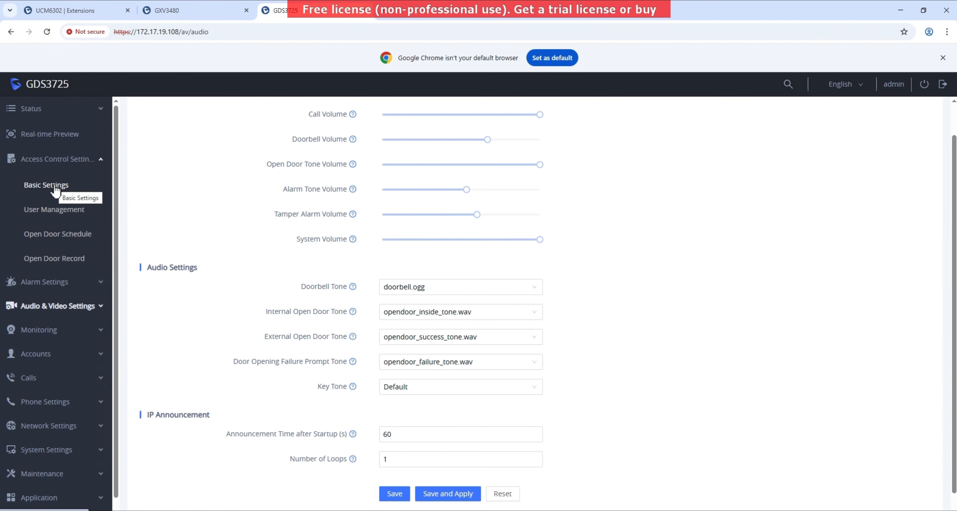
- Make doorbell entry 1 call extension 1000 daily, then save and apply
click(54, 188)
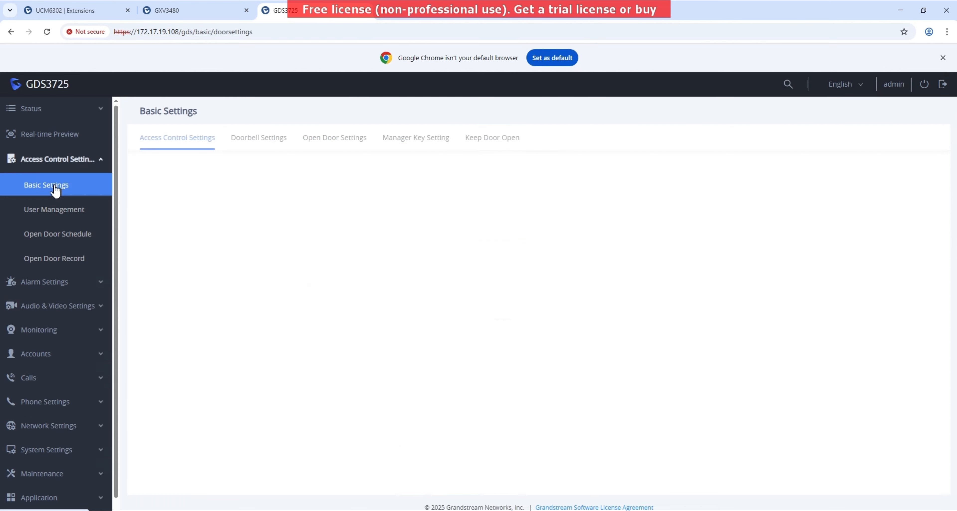
click(272, 146)
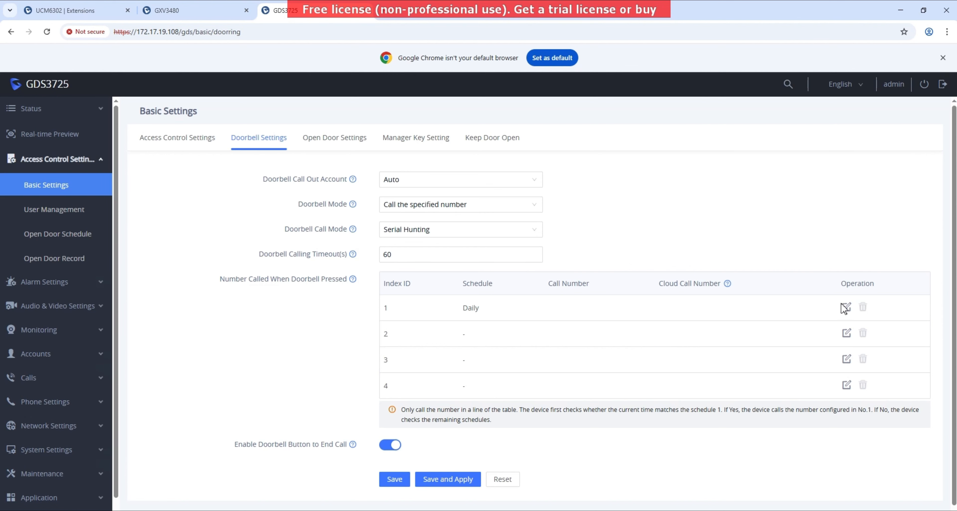
click(849, 306)
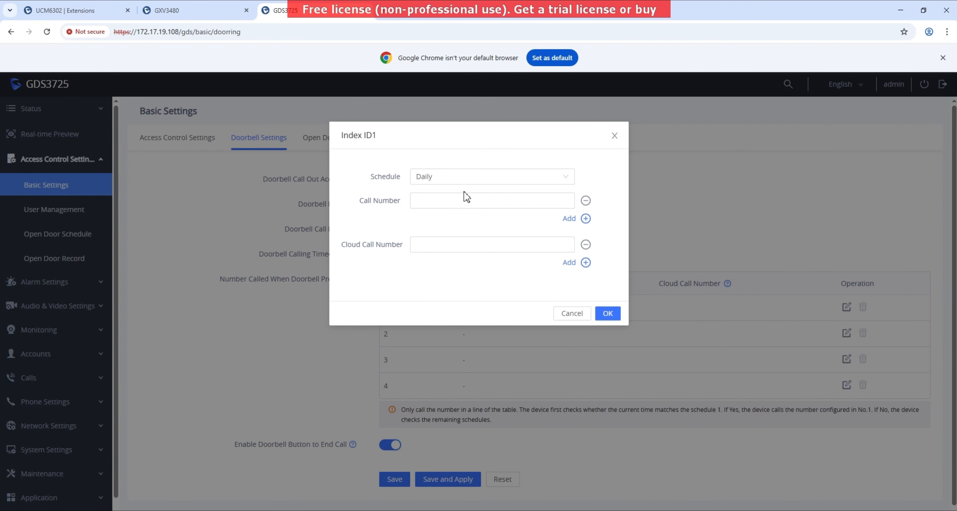
click(463, 201)
text(10)
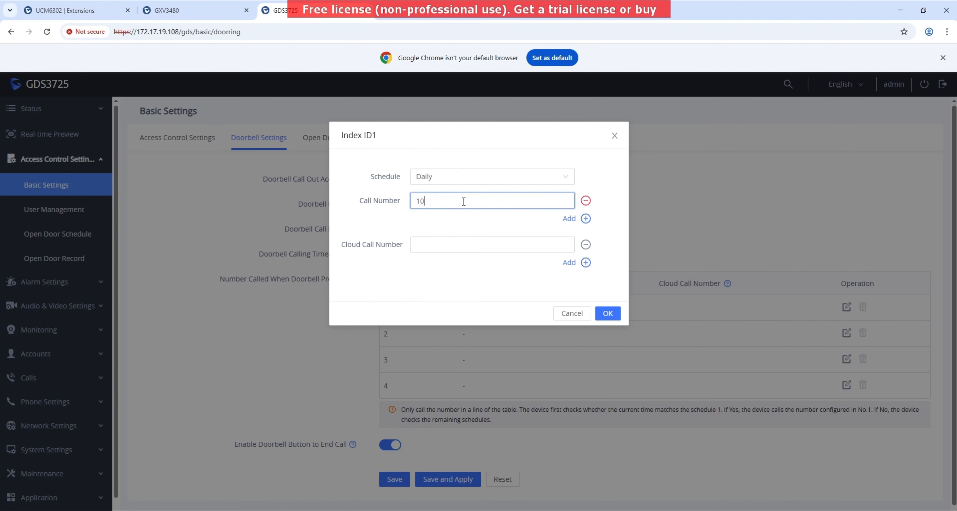
text(00)
click(608, 313)
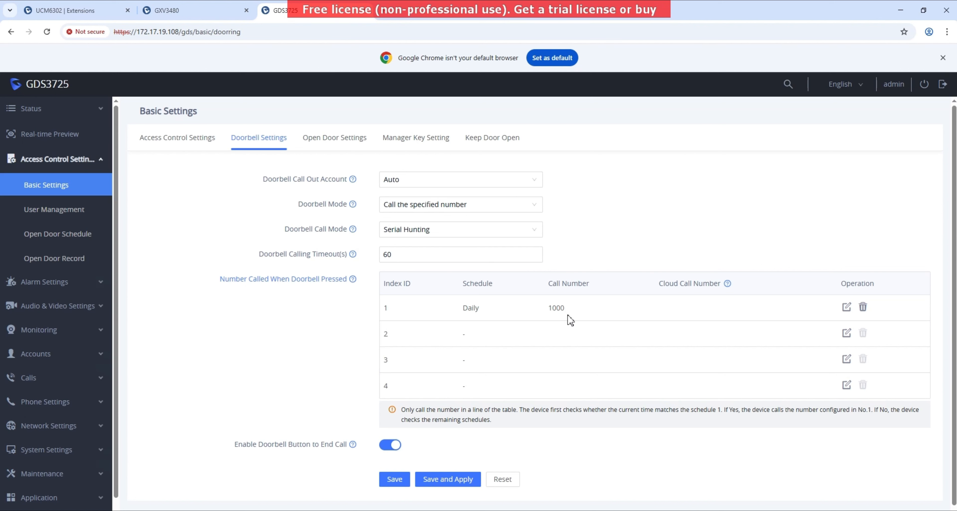
click(428, 481)
click(195, 148)
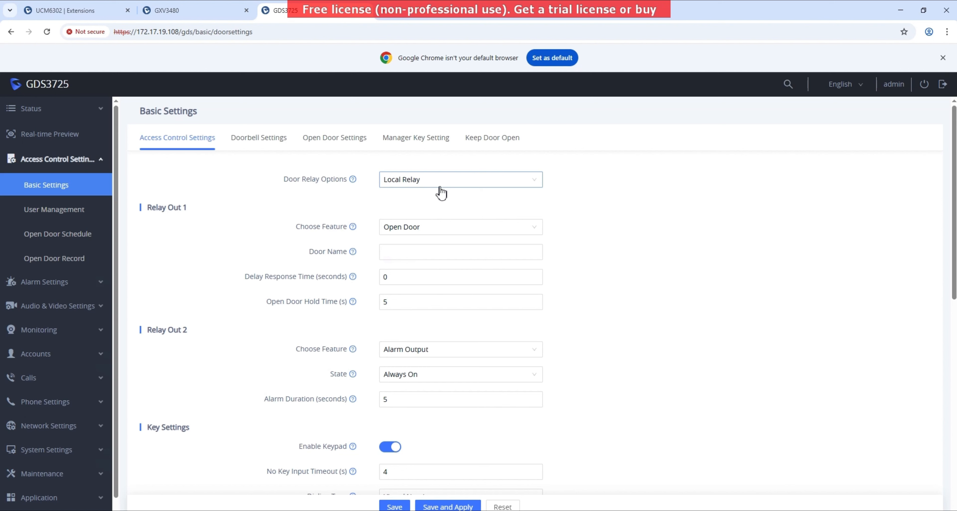
- Change the Relay Out 1 door name to 'Tenant Entry', then save and apply
click(461, 251)
text(Tenant)
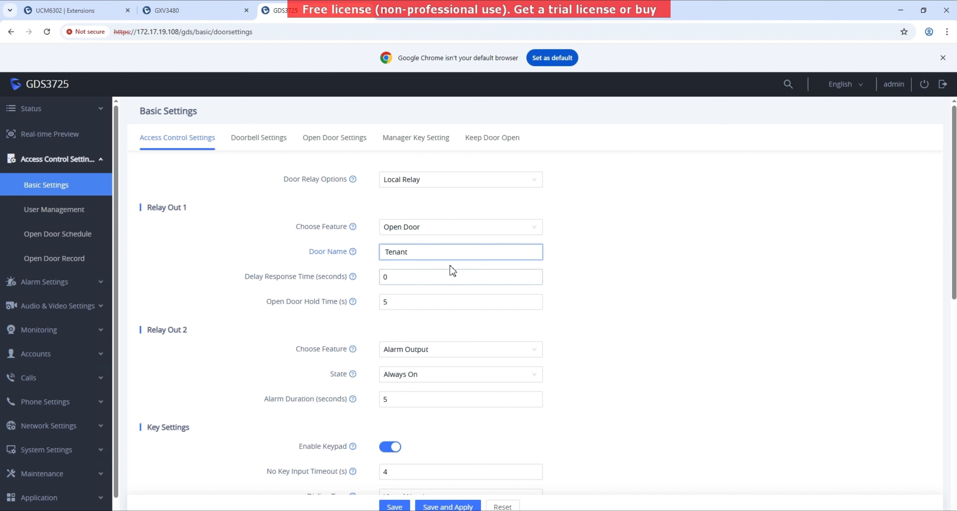
double_click(441, 249)
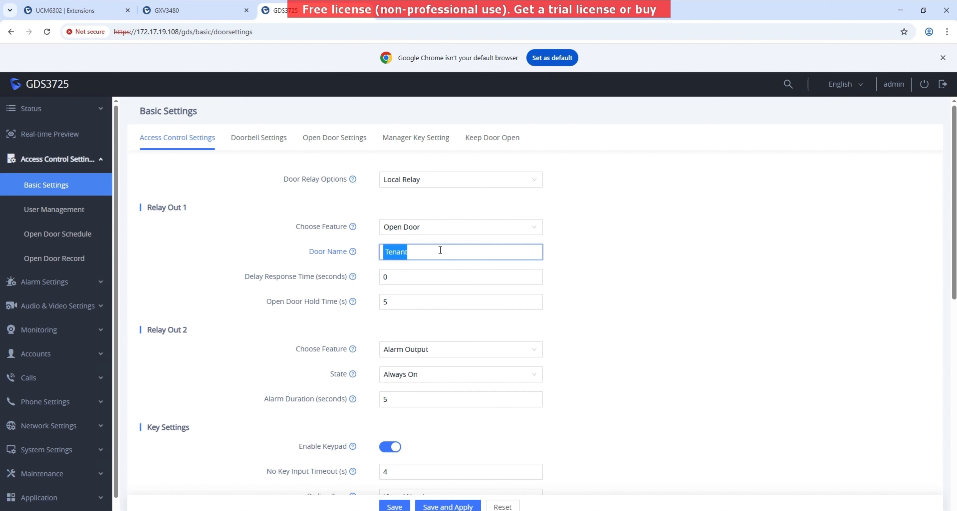
text(Tenant Entry)
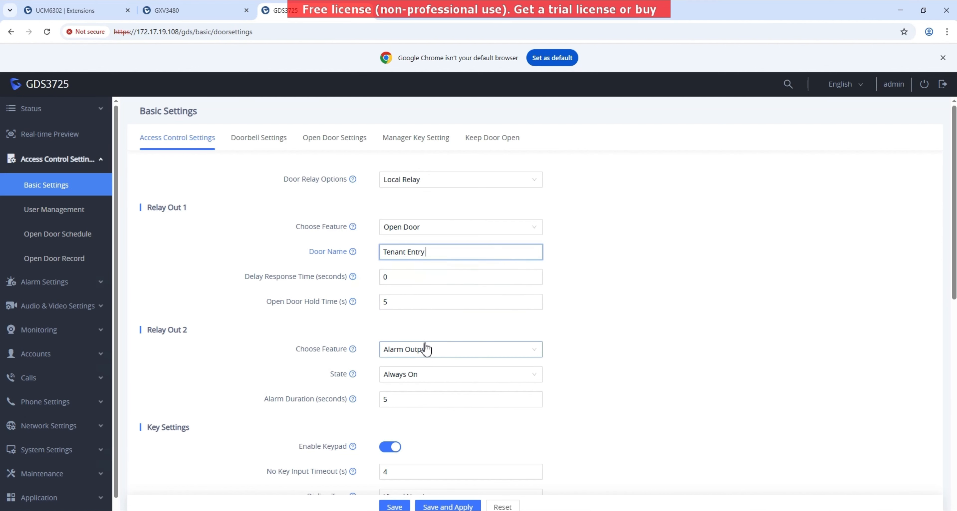
scroll(427, 340, down, 2)
scroll(426, 342, down, 3)
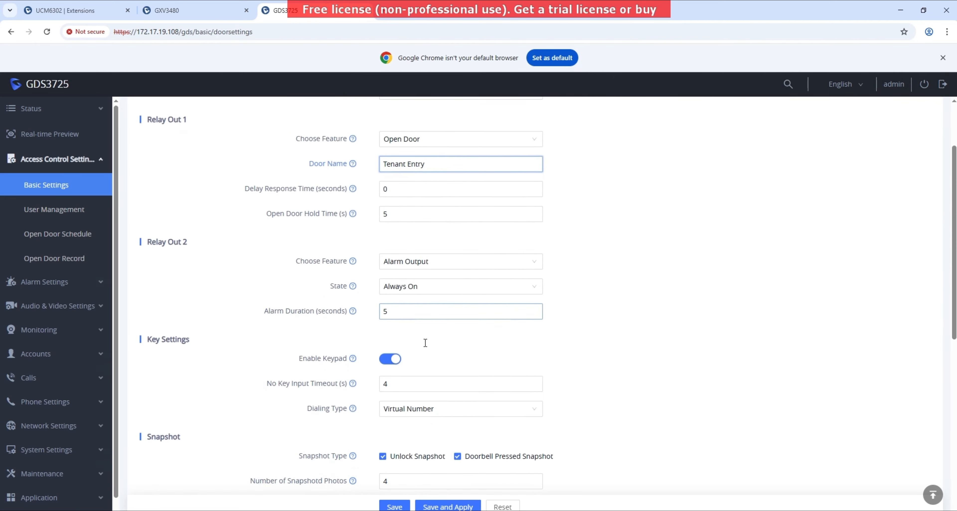
scroll(427, 350, up, 5)
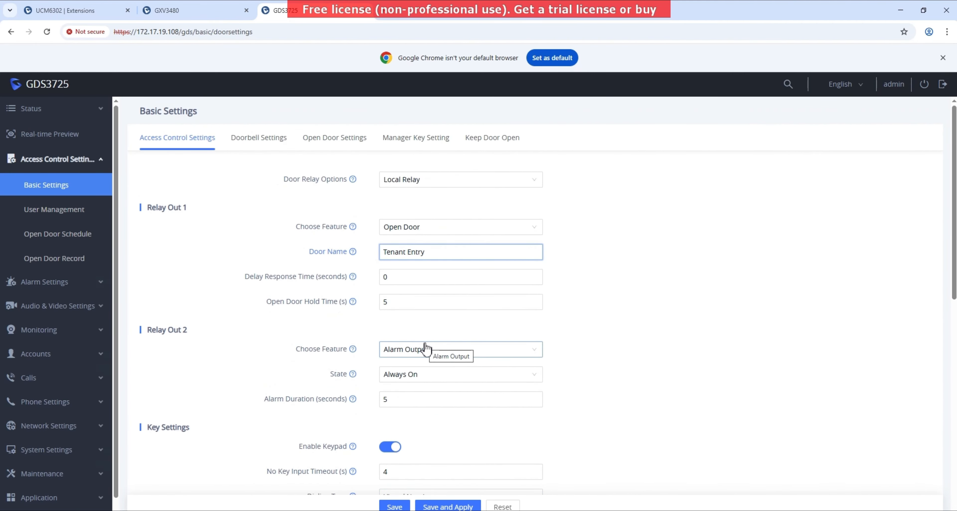
scroll(425, 344, down, 3)
scroll(426, 343, down, 8)
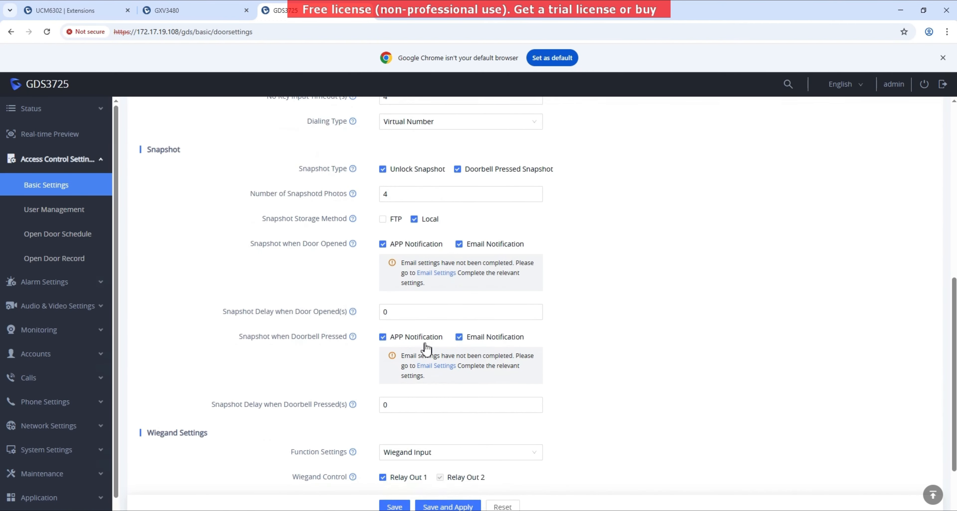
scroll(426, 346, down, 3)
scroll(426, 343, up, 14)
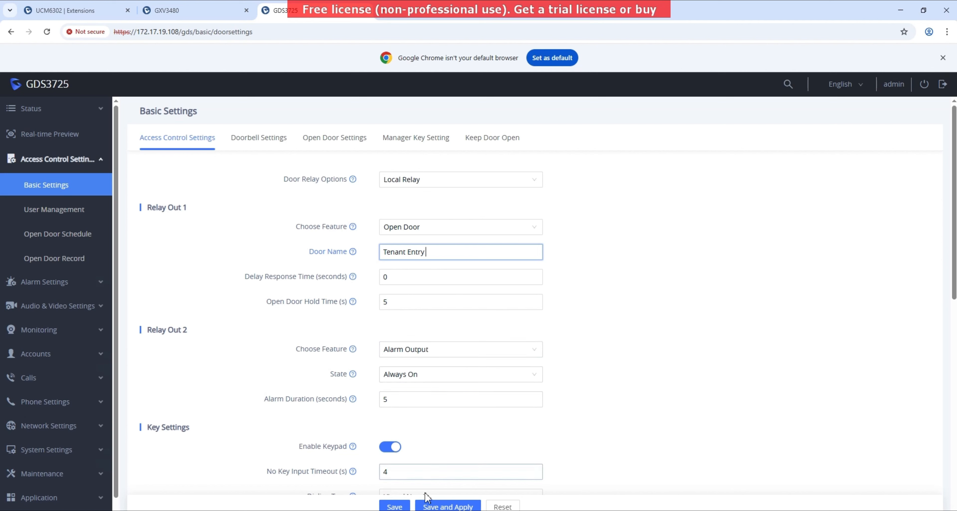
click(429, 507)
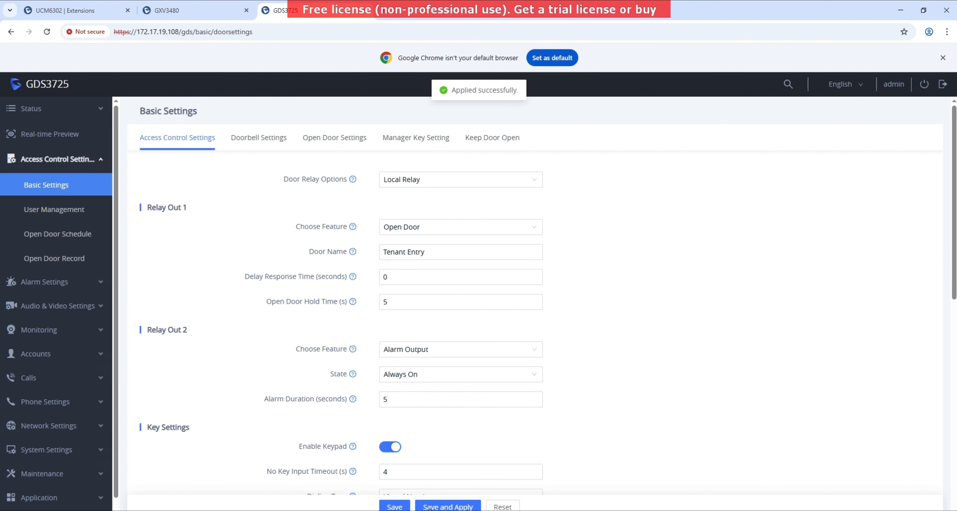
click(274, 135)
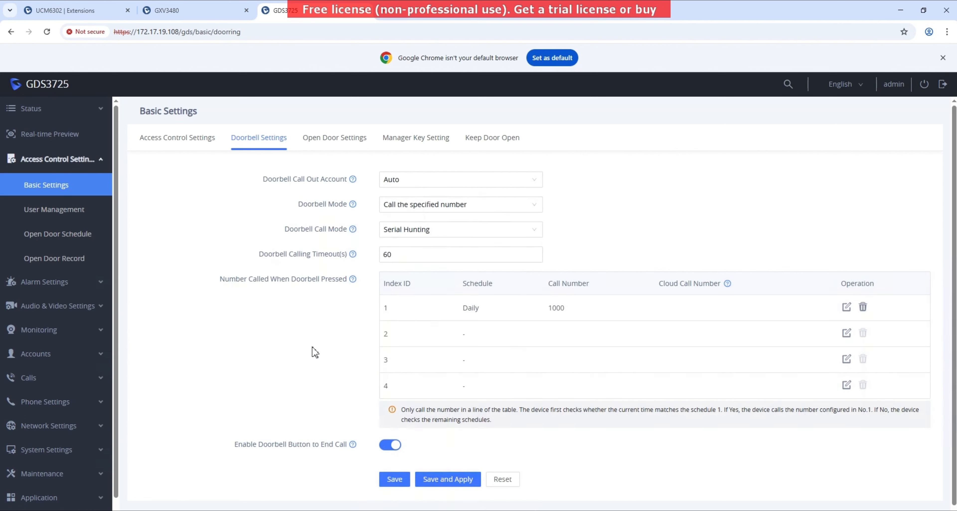
- In the open-door settings, fill in the unified PIN
scroll(315, 353, down, 1)
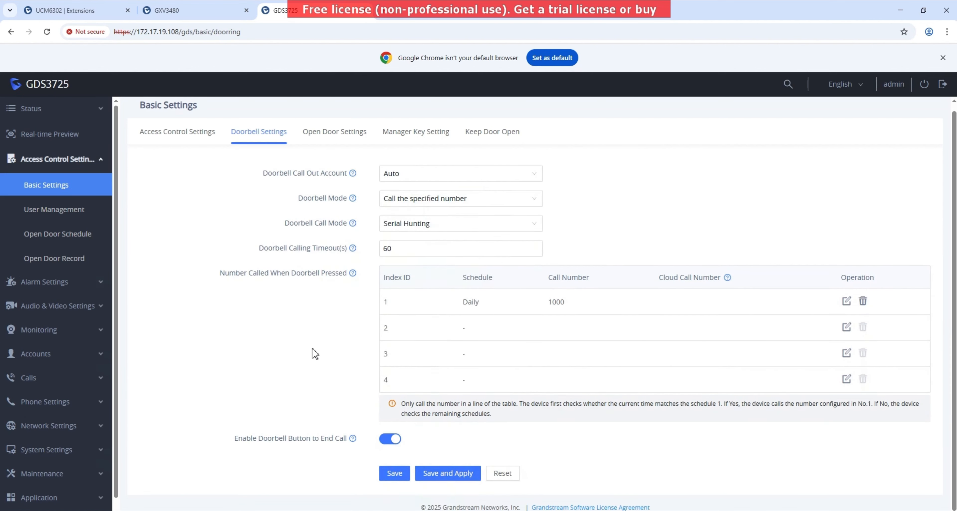
click(322, 135)
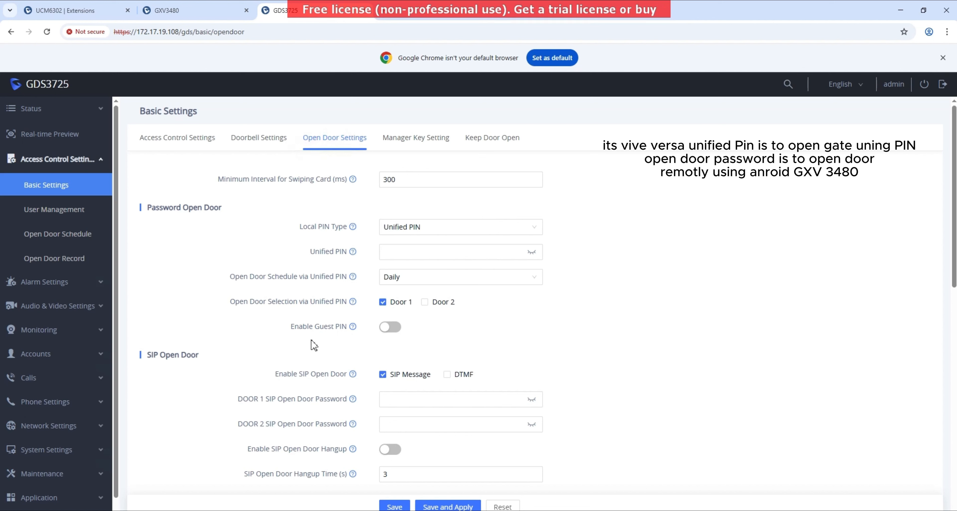
click(392, 255)
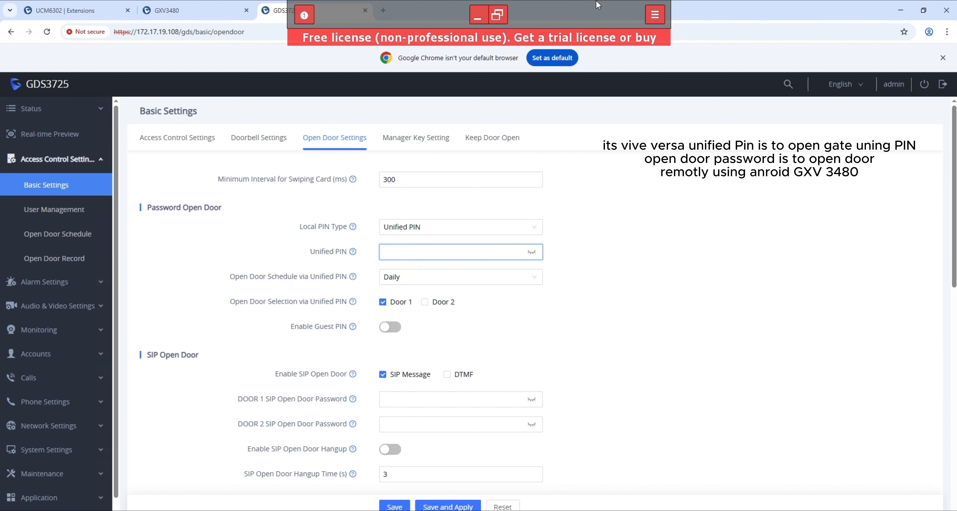
click(495, 17)
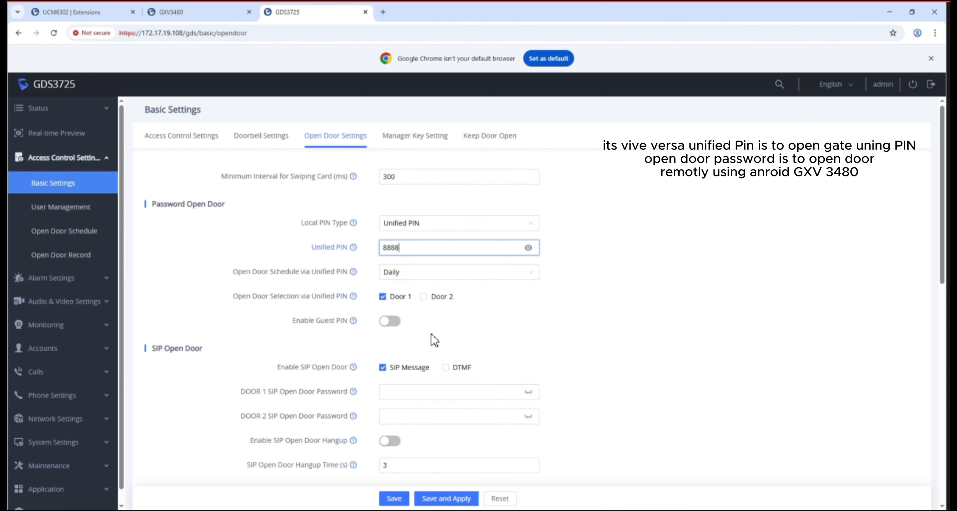
- Enter and verify the DOOR 1 SIP open-door password, then save and apply
scroll(435, 340, down, 2)
click(448, 317)
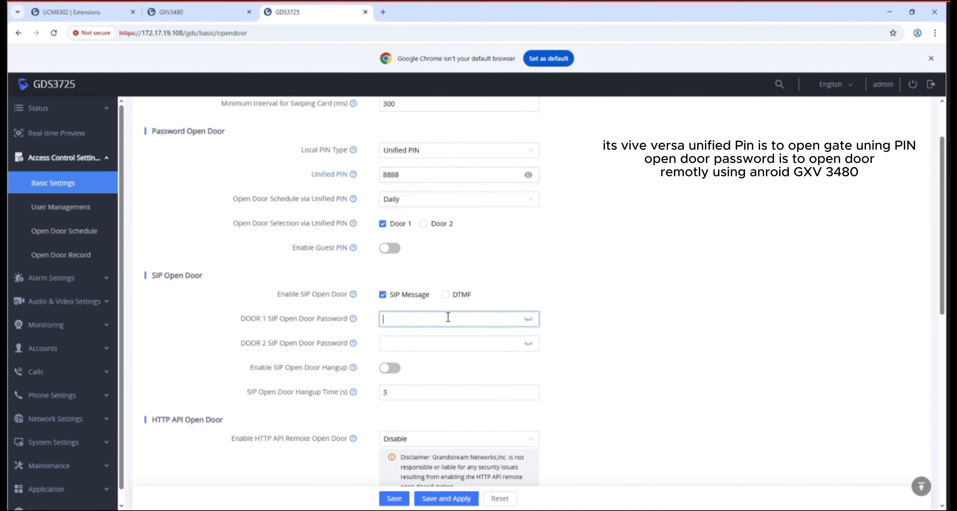
text(1234)
key(ctrl+a)
text(1234)
click(530, 320)
click(530, 320)
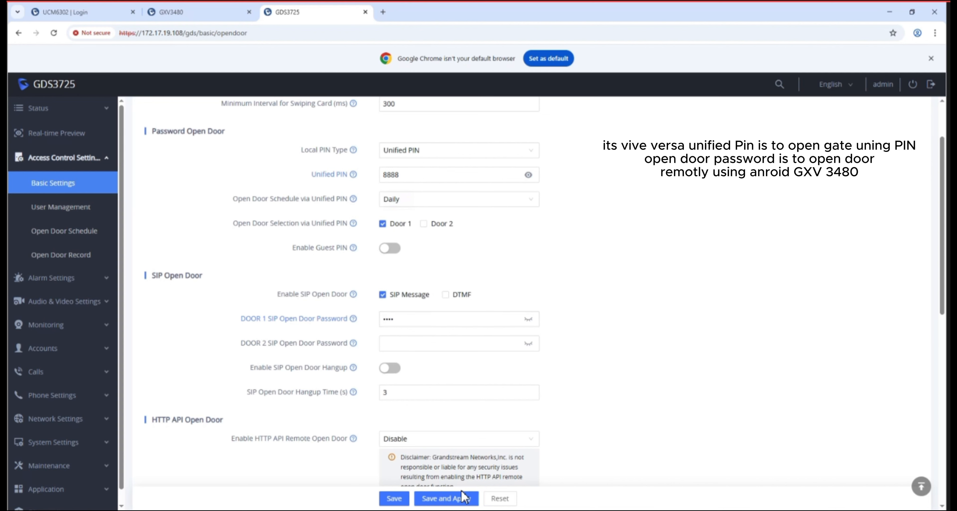
click(463, 501)
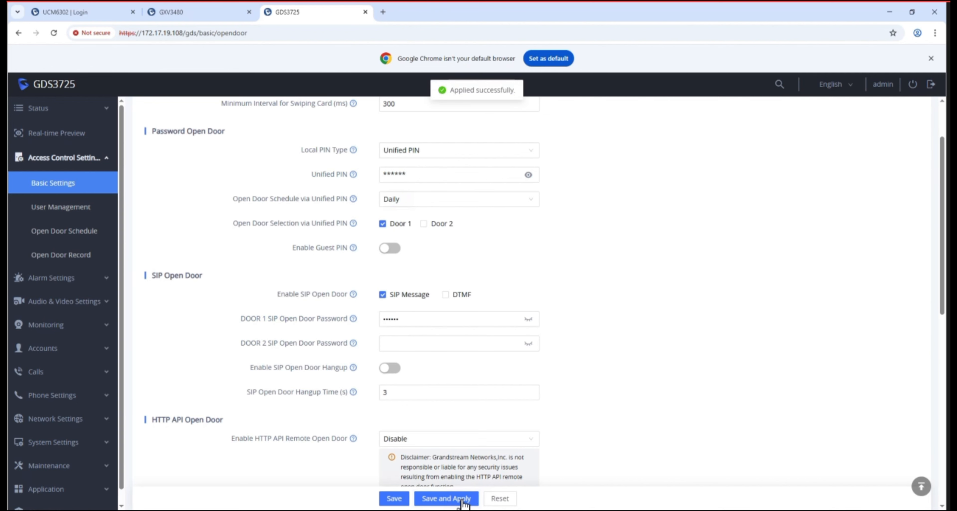
click(172, 13)
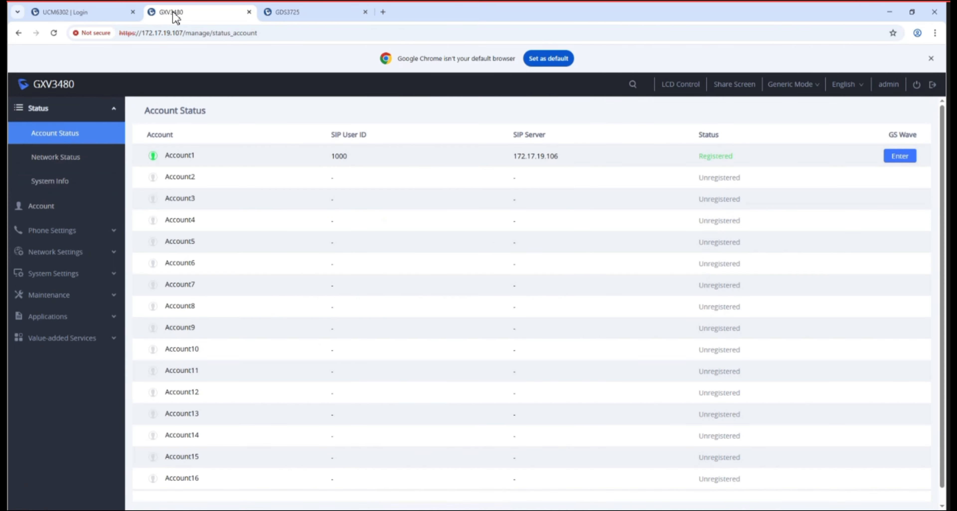
- Add a new value-added door-system service with door system number 1001
click(71, 342)
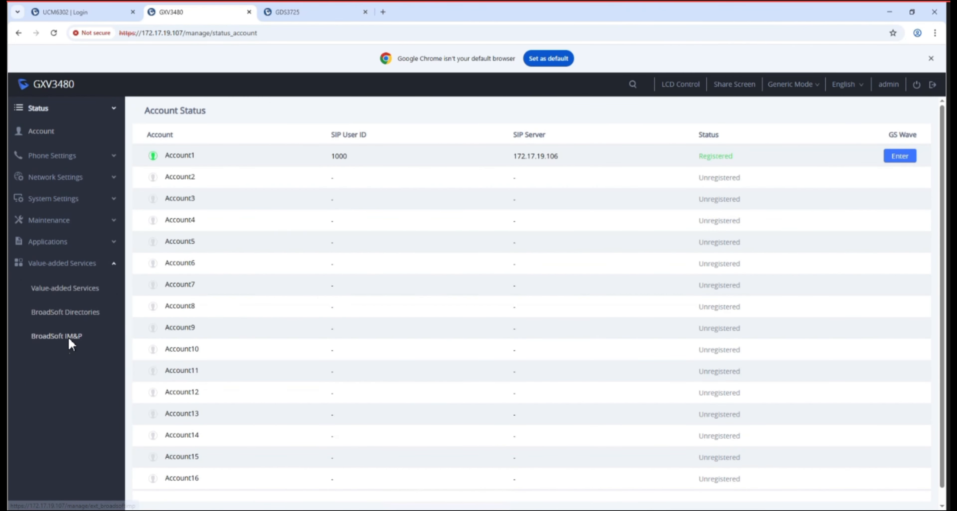
click(78, 294)
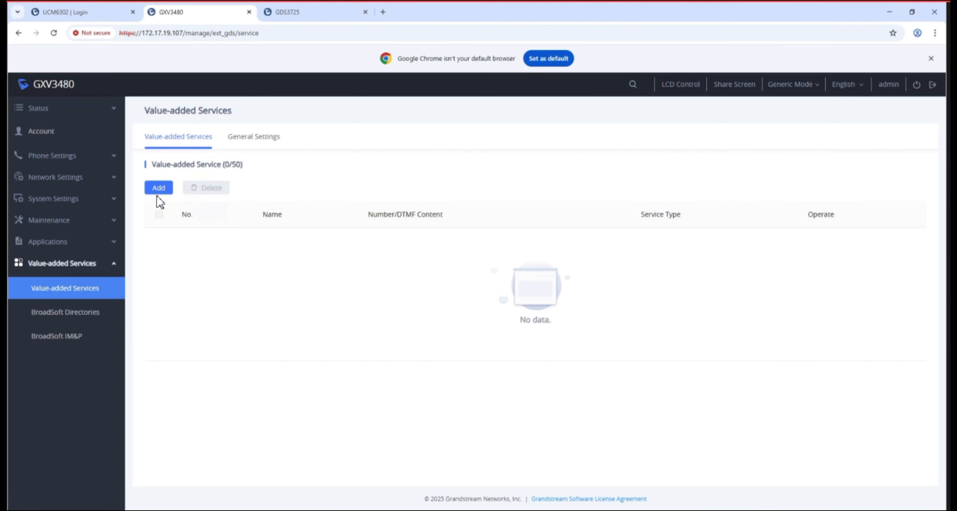
click(151, 189)
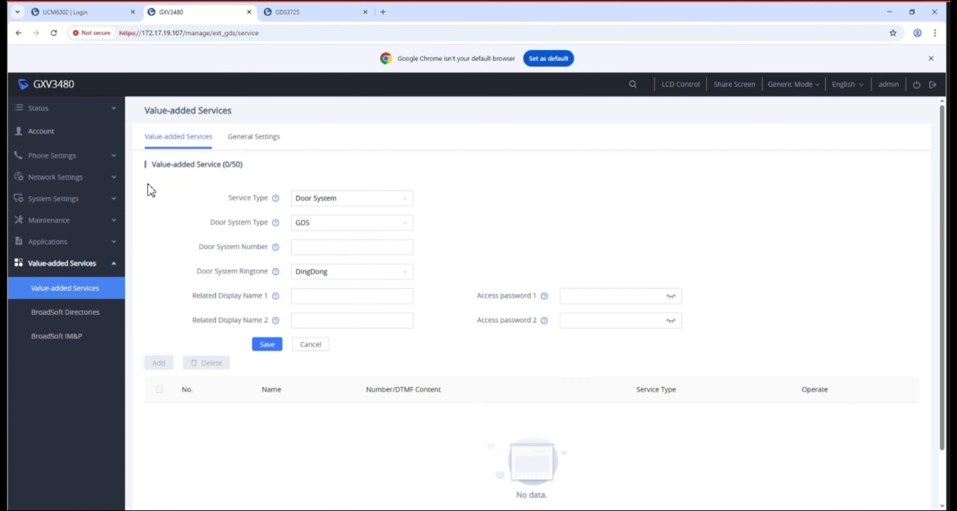
click(333, 246)
text(1001)
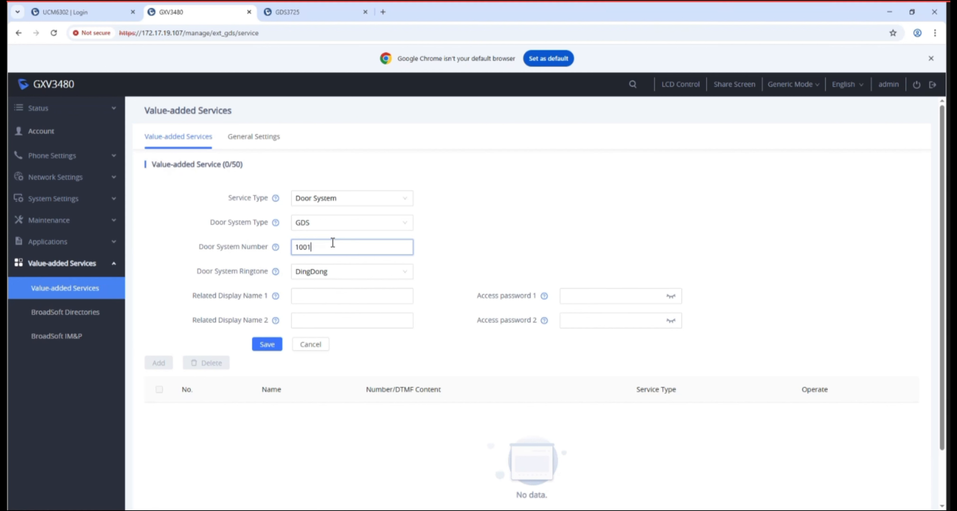
- Set related display name 1 to 1001 and enter the access password, checking it
click(318, 294)
text(1001)
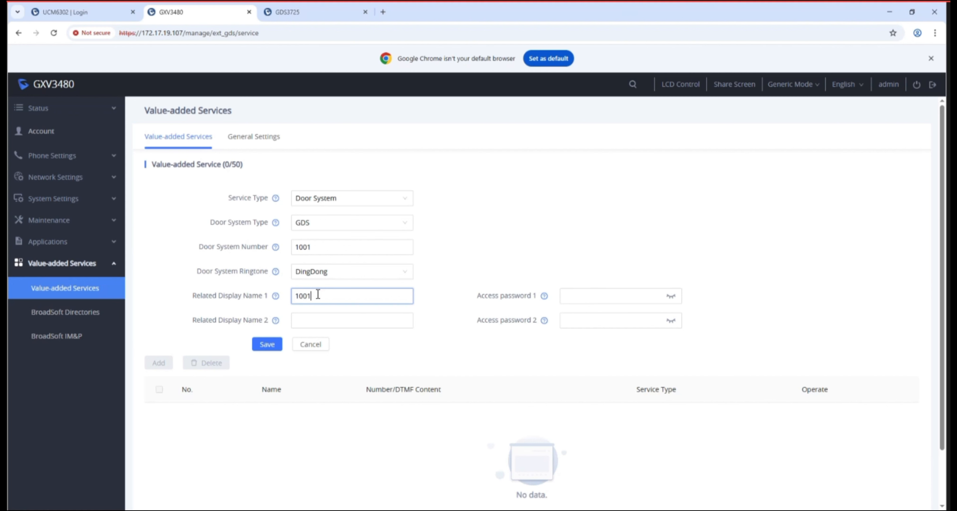
click(623, 289)
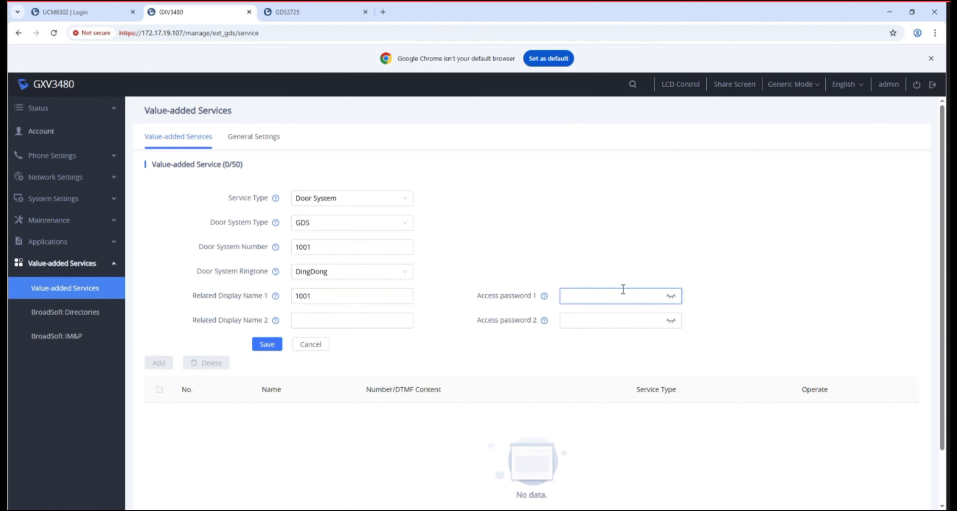
text(1234)
click(672, 298)
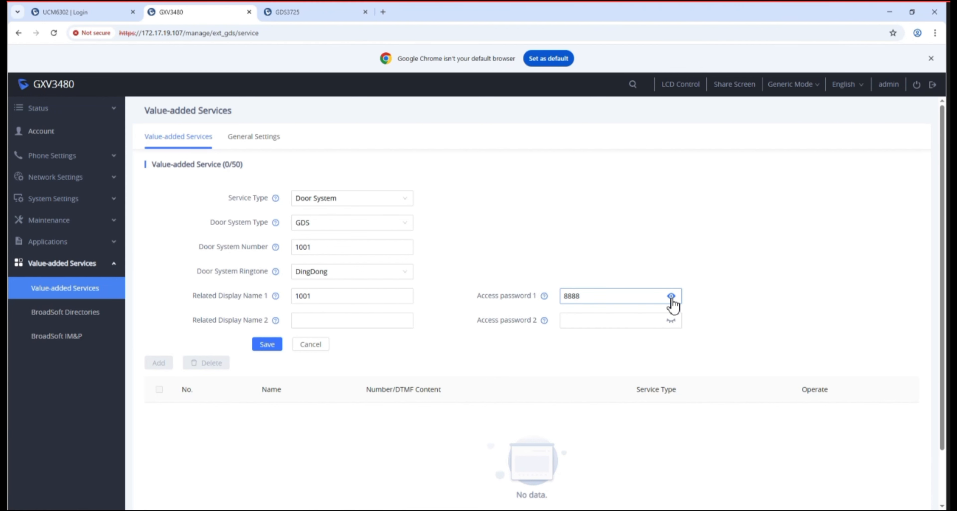
drag(562, 300, 596, 293)
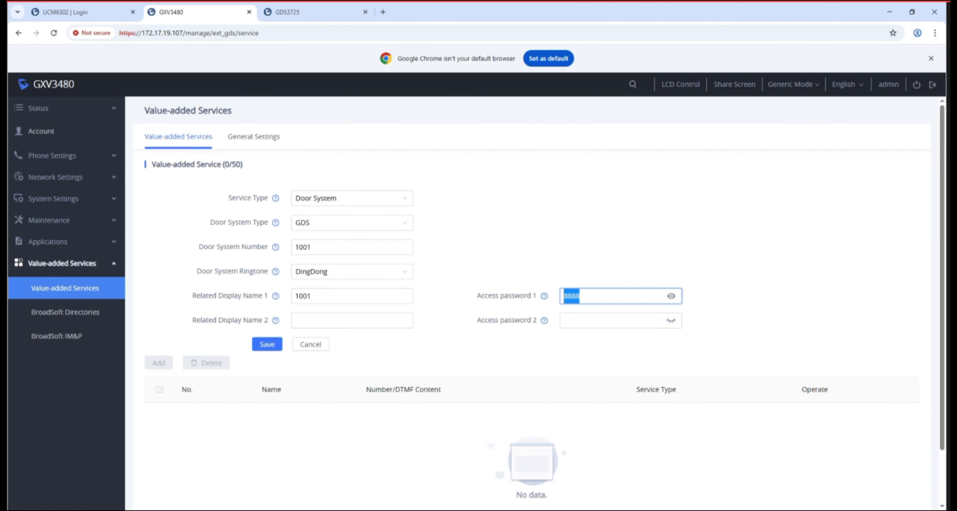
click(301, 15)
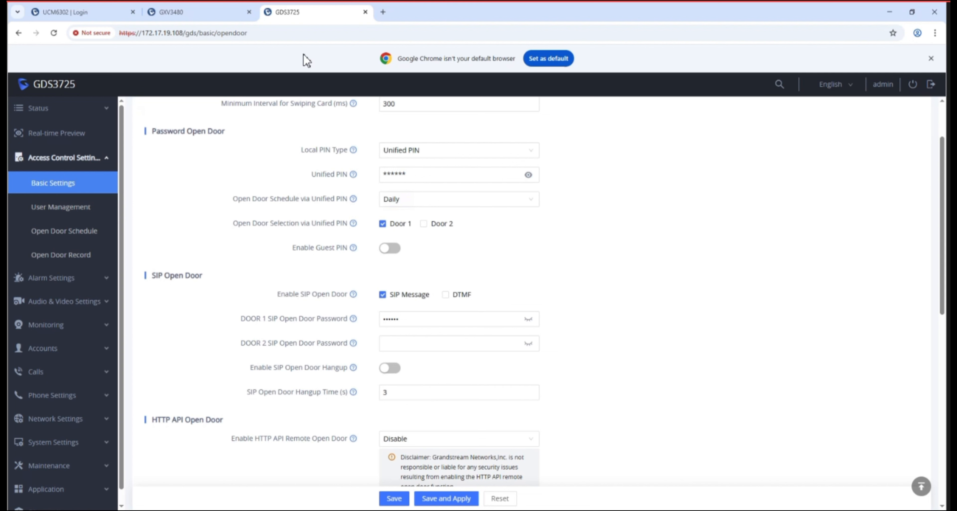
- Change the DOOR 1 SIP open-door password to match the phone's access password, then apply
click(388, 315)
click(532, 321)
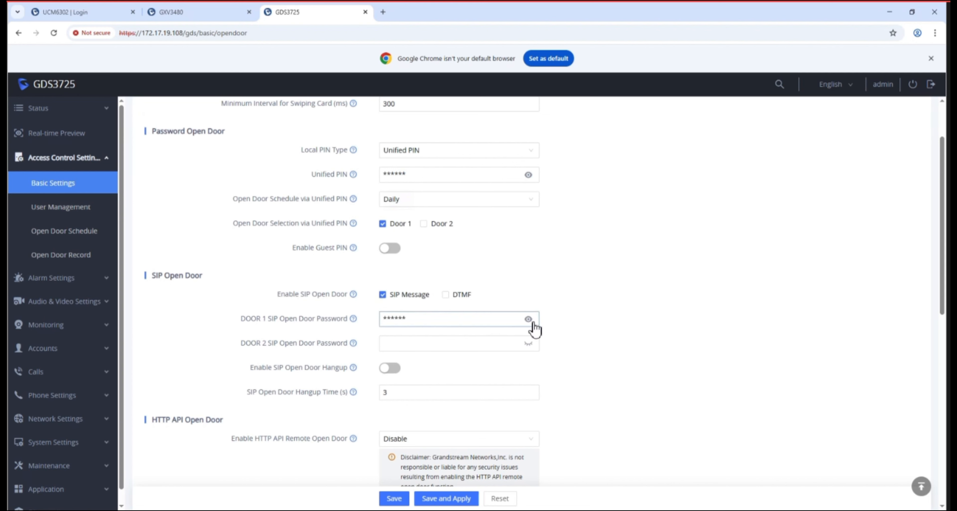
double_click(416, 316)
text(8888)
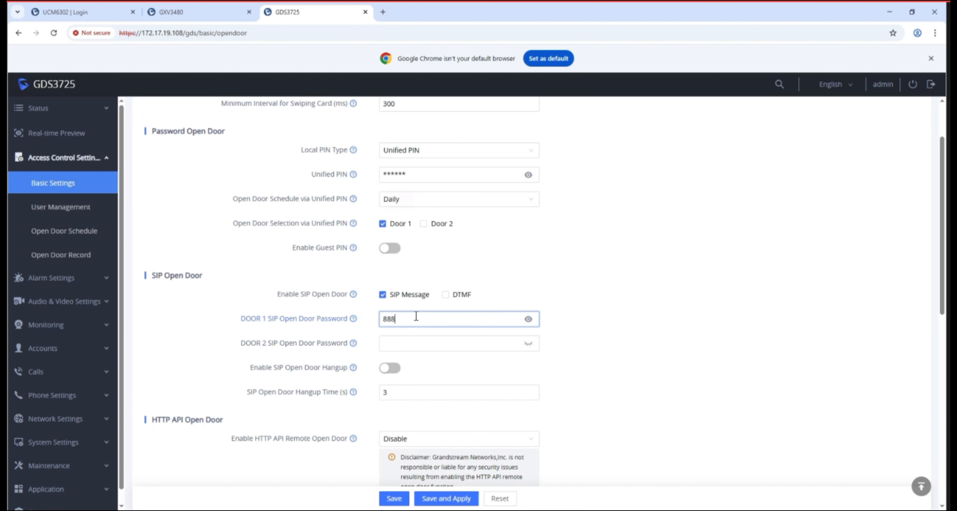
click(463, 500)
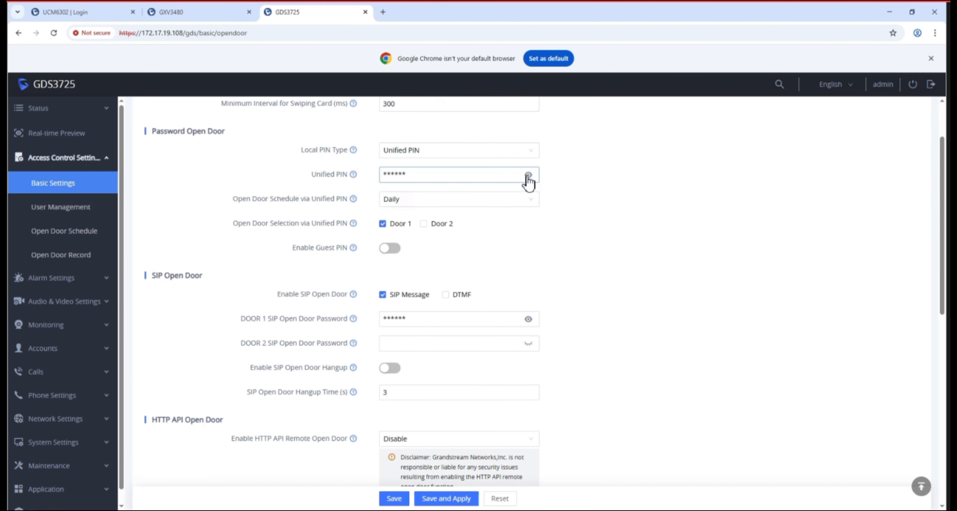
click(528, 175)
click(528, 176)
click(173, 11)
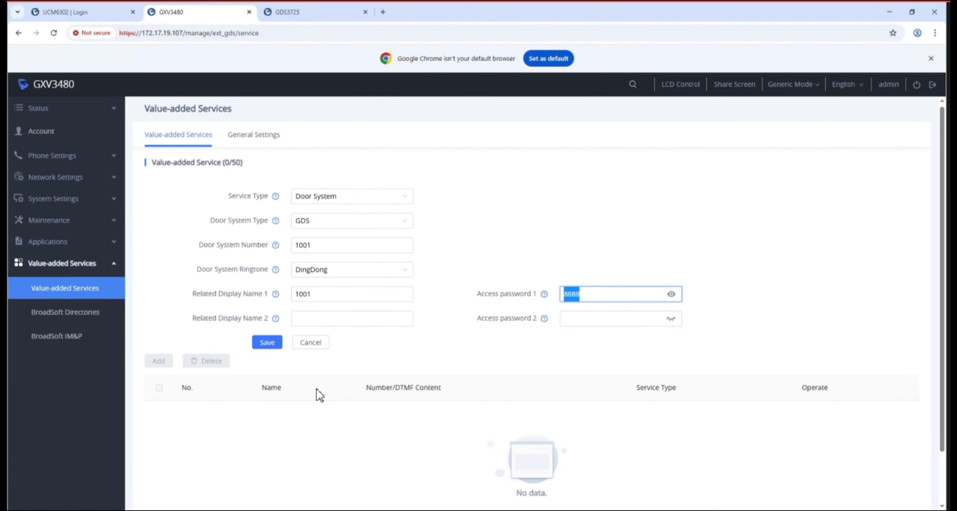
- Save the door-system service for 1001 on the GXV3480 and re-apply the GDS3725 settings
scroll(317, 394, down, 2)
click(273, 284)
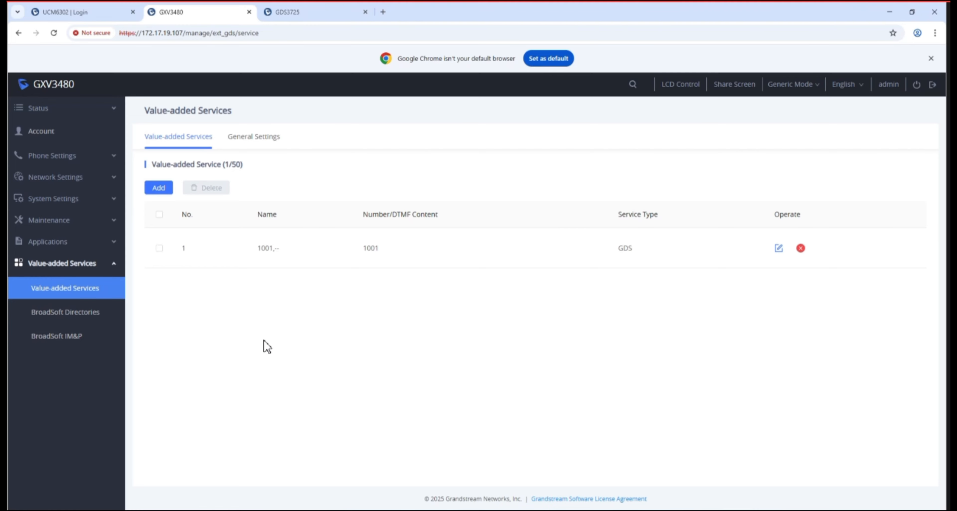
click(320, 13)
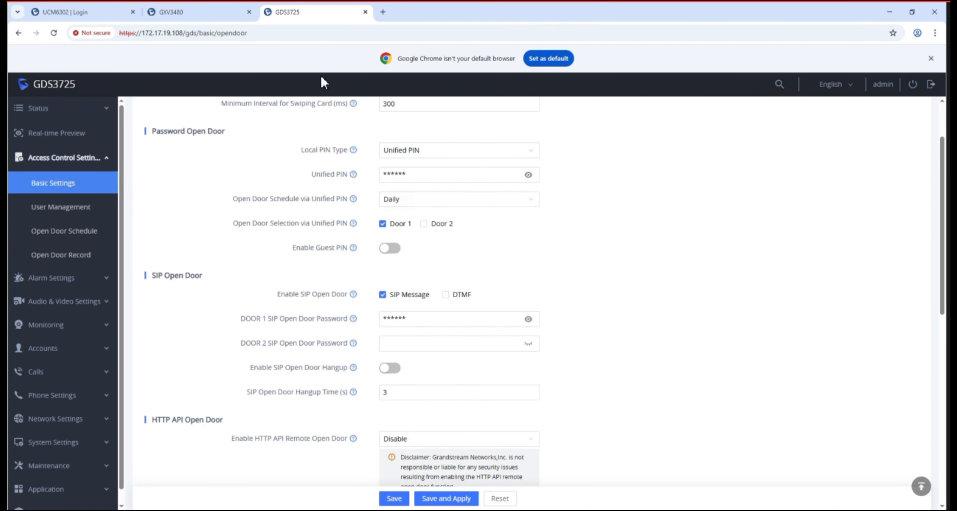
click(421, 500)
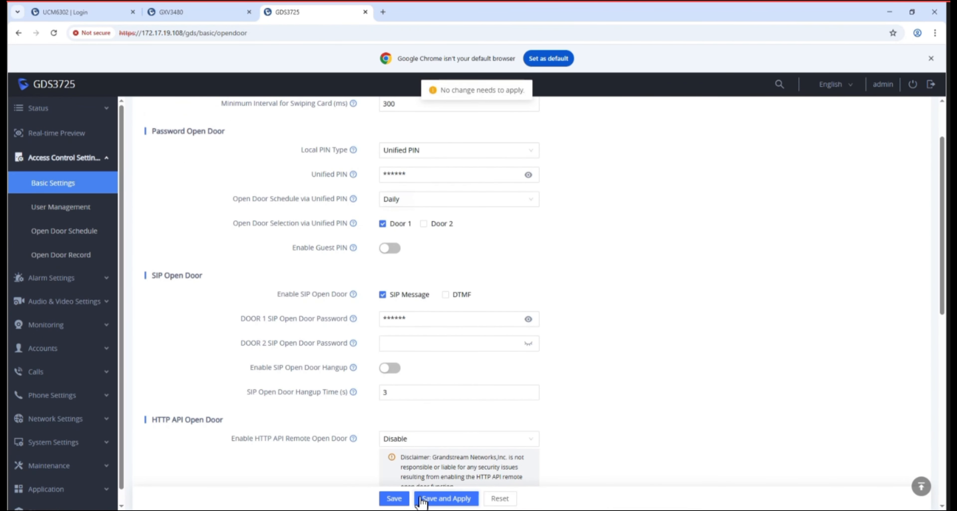